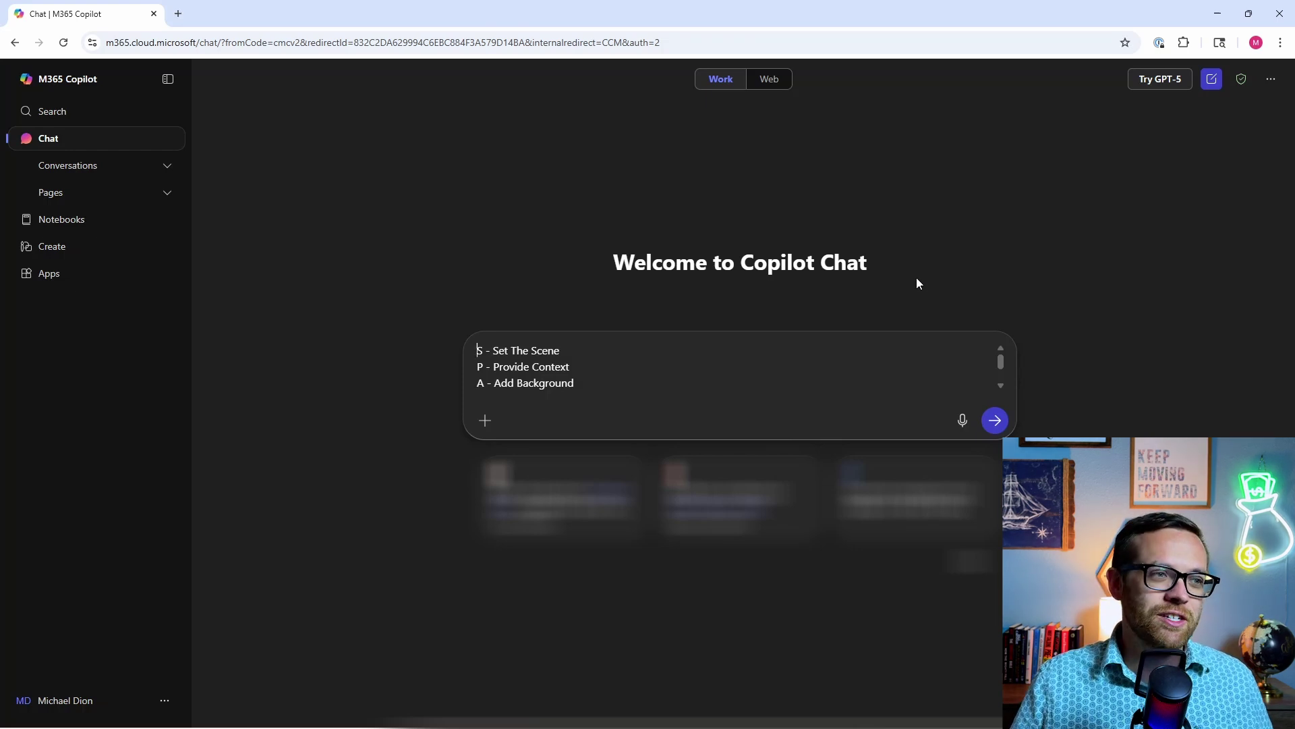
Step: With the lettered prompt outline in place, turn on GPT-5 so the button reads GPT-5 On
{"action": "left_click", "coordinate": [611, 347]}
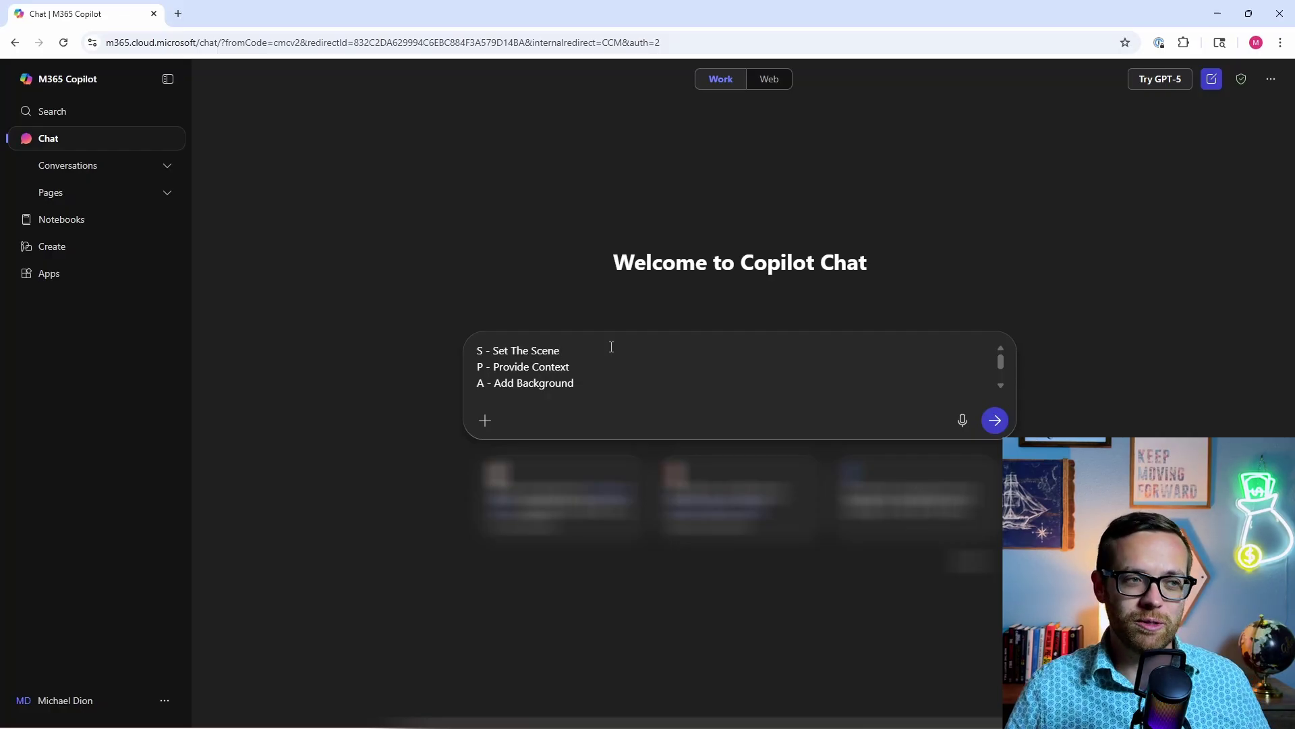
{"action": "scroll", "coordinate": [611, 347], "scroll_direction": "down", "scroll_amount": 1}
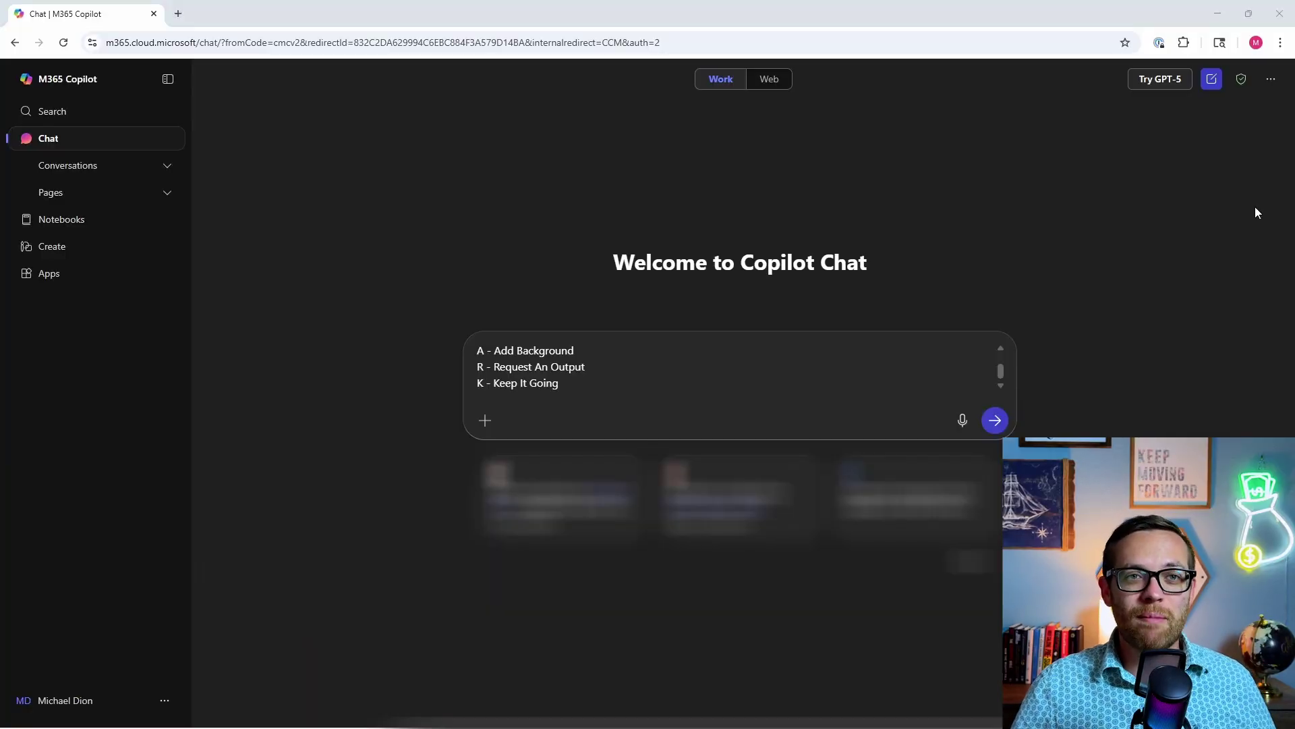
{"action": "left_click", "coordinate": [1178, 80]}
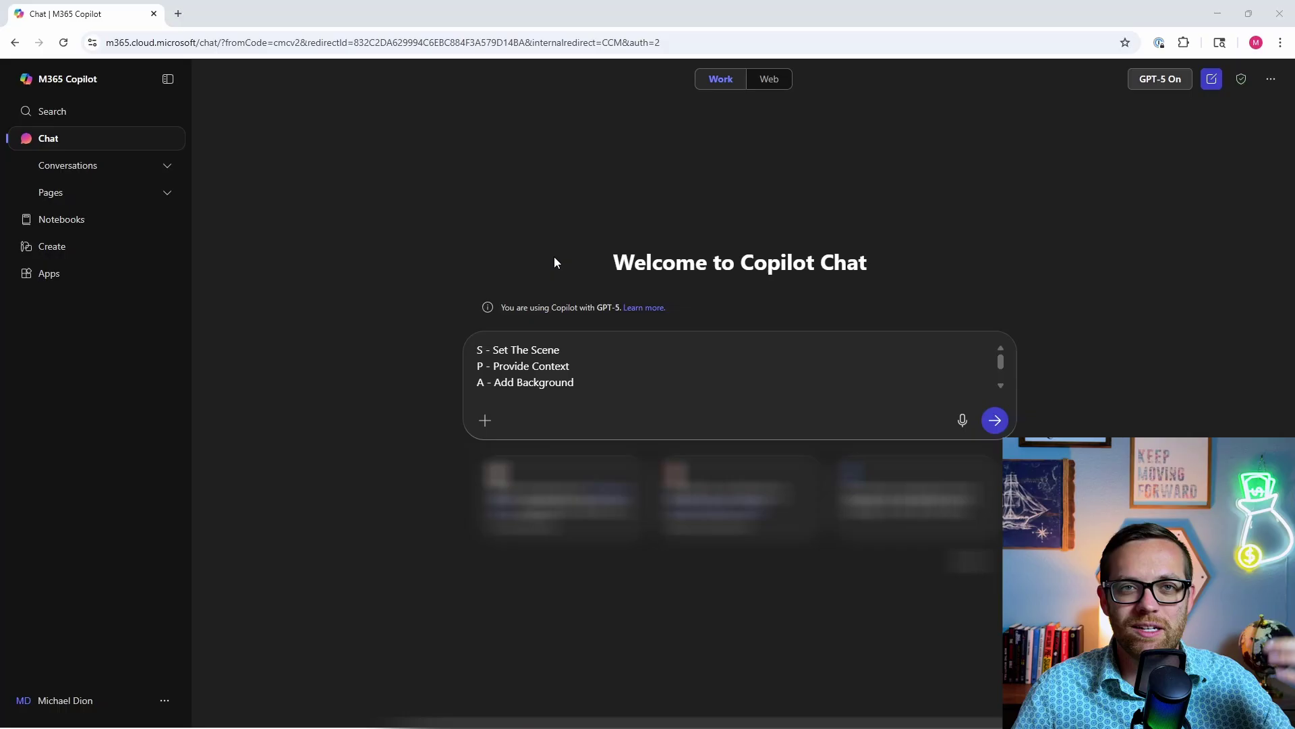
Step: Expand Pages in the sidebar and show the All pages list, which is still empty
{"action": "left_click", "coordinate": [126, 200]}
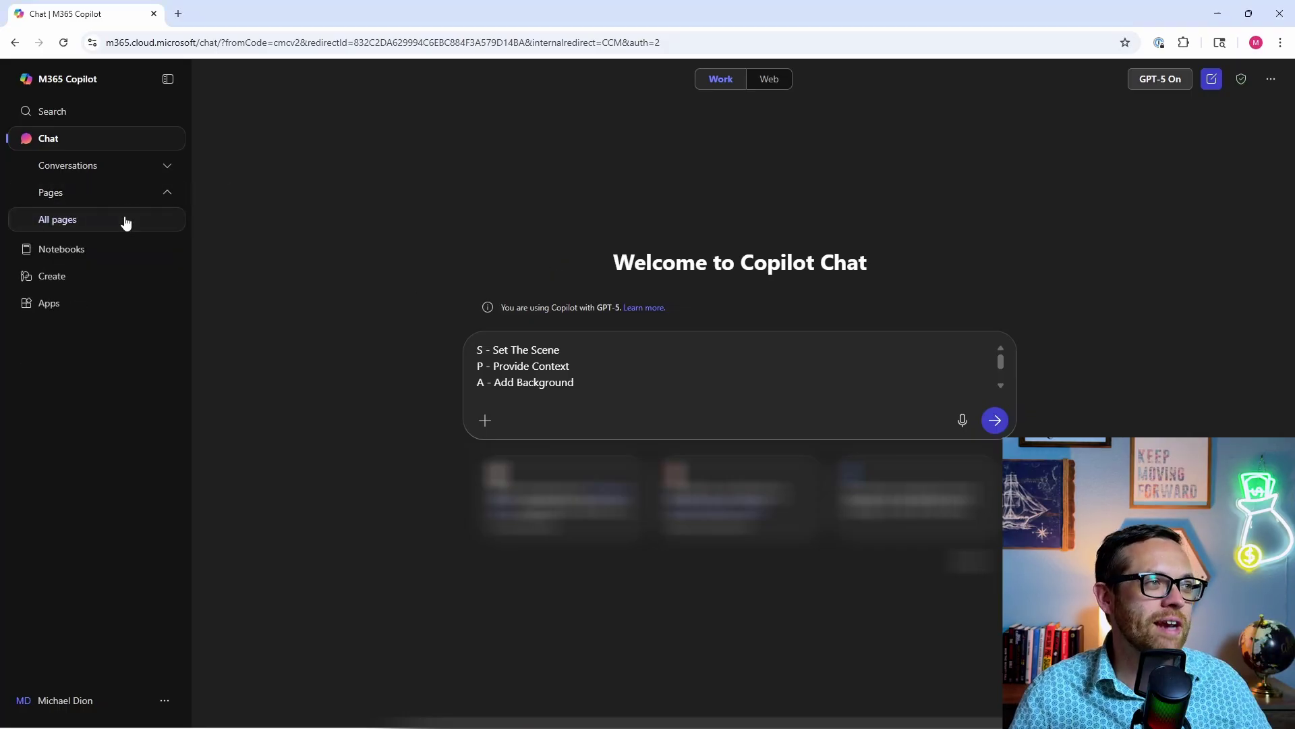
{"action": "left_click", "coordinate": [125, 221]}
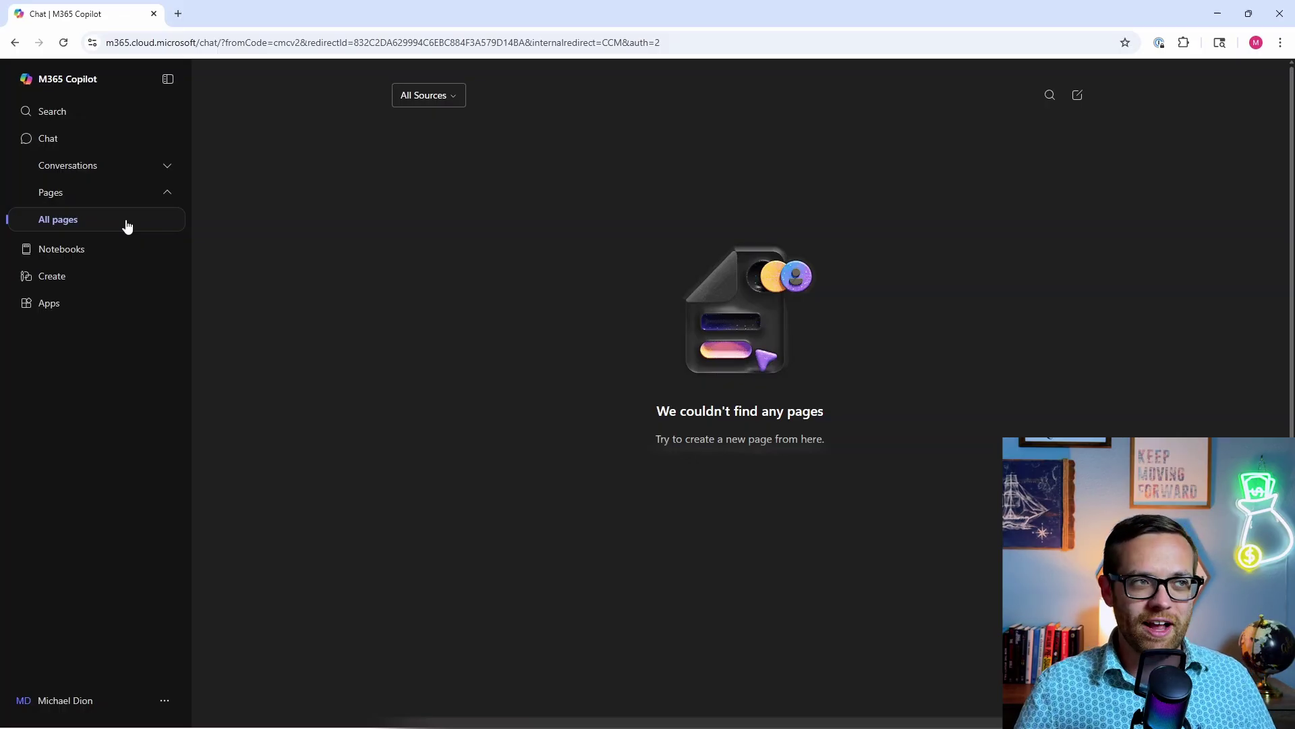
Step: Create a 'Power BI Coding' page and draft a budget-dashboard DAX prompt comparing actuals, budget, forecast by month
{"action": "left_click", "coordinate": [1078, 98]}
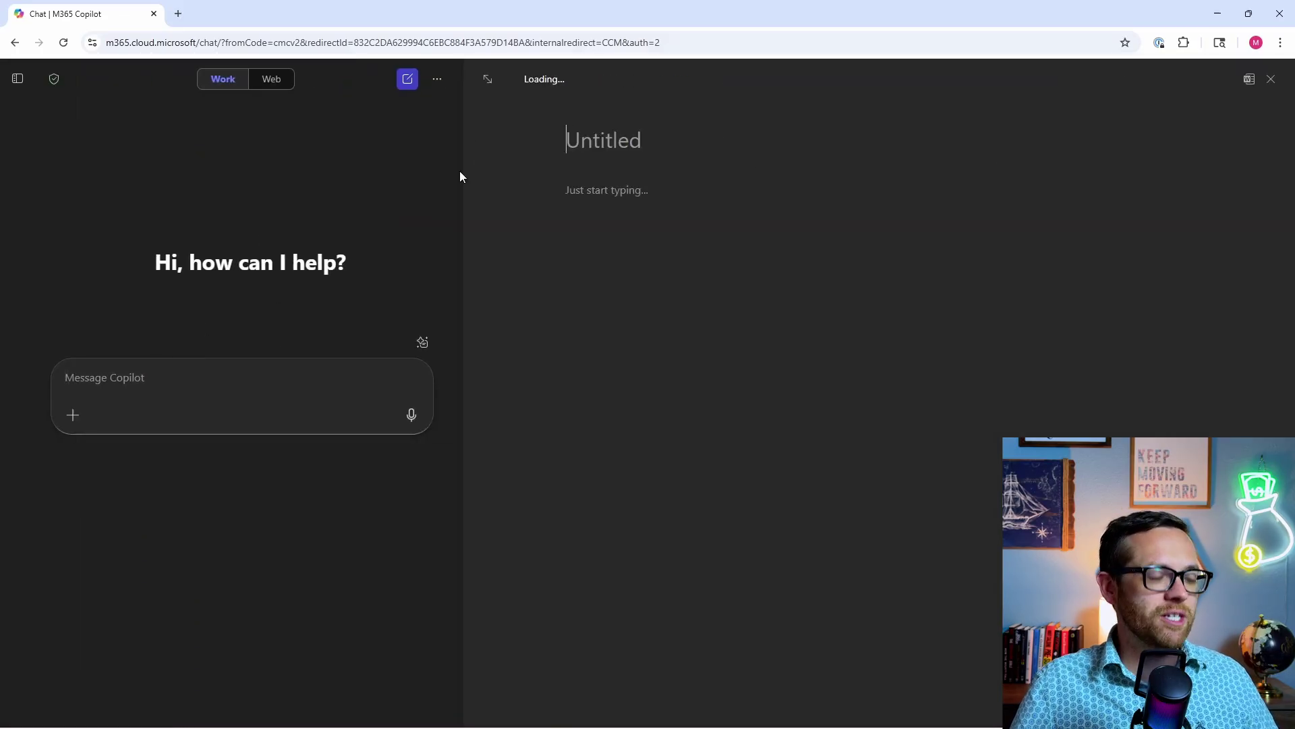
{"action": "type", "text": "Power "}
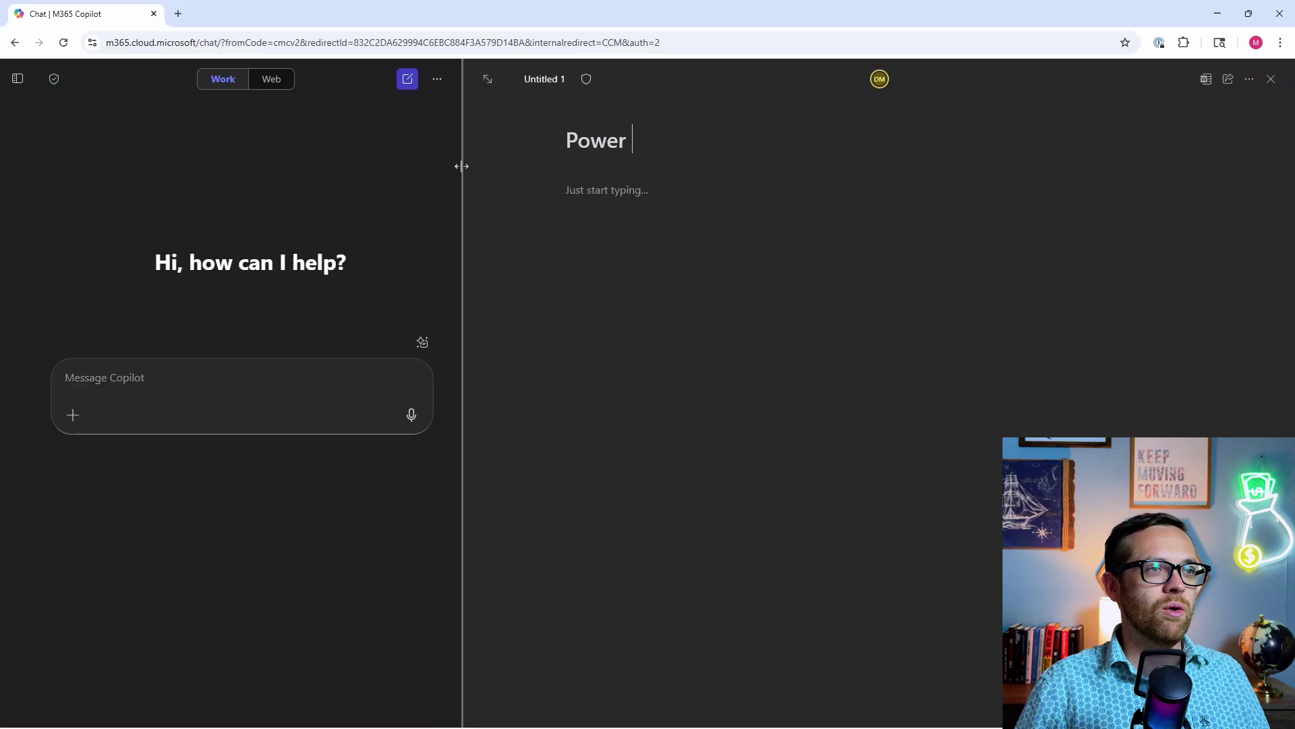
{"action": "type", "text": "BI Coding"}
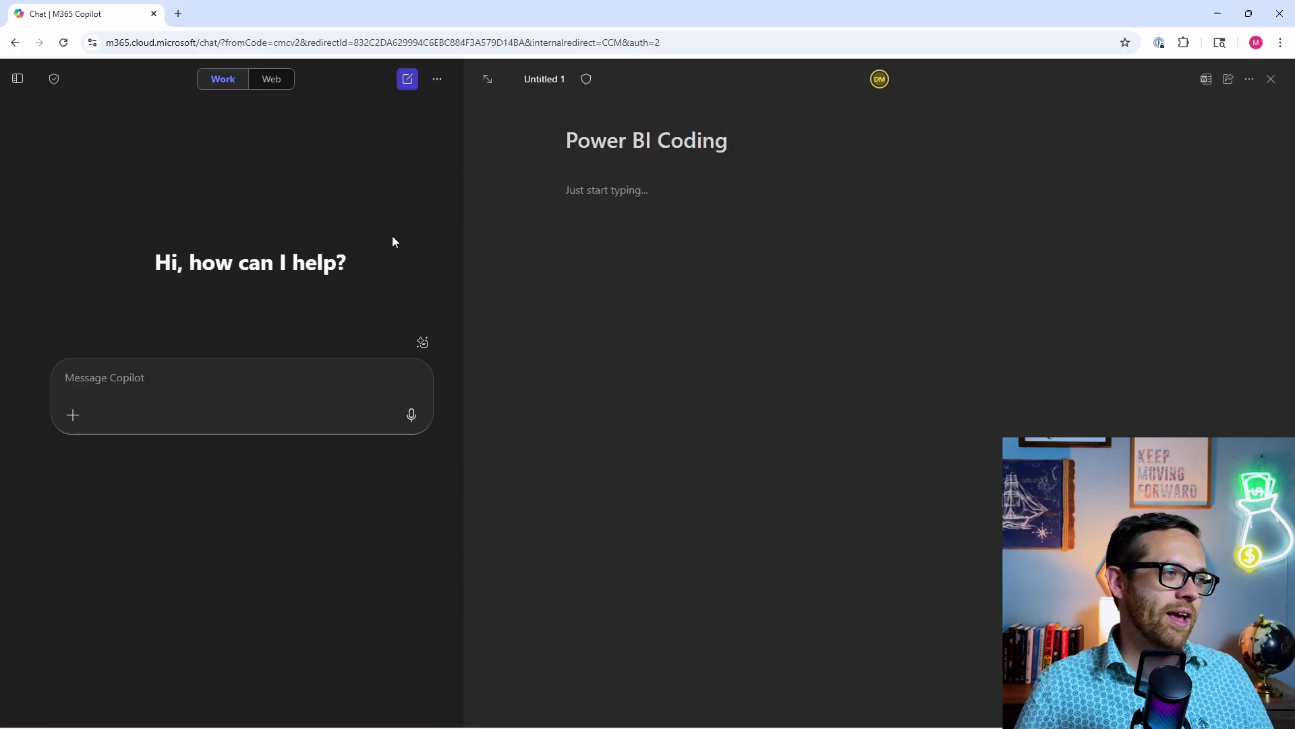
{"action": "left_click", "coordinate": [157, 381]}
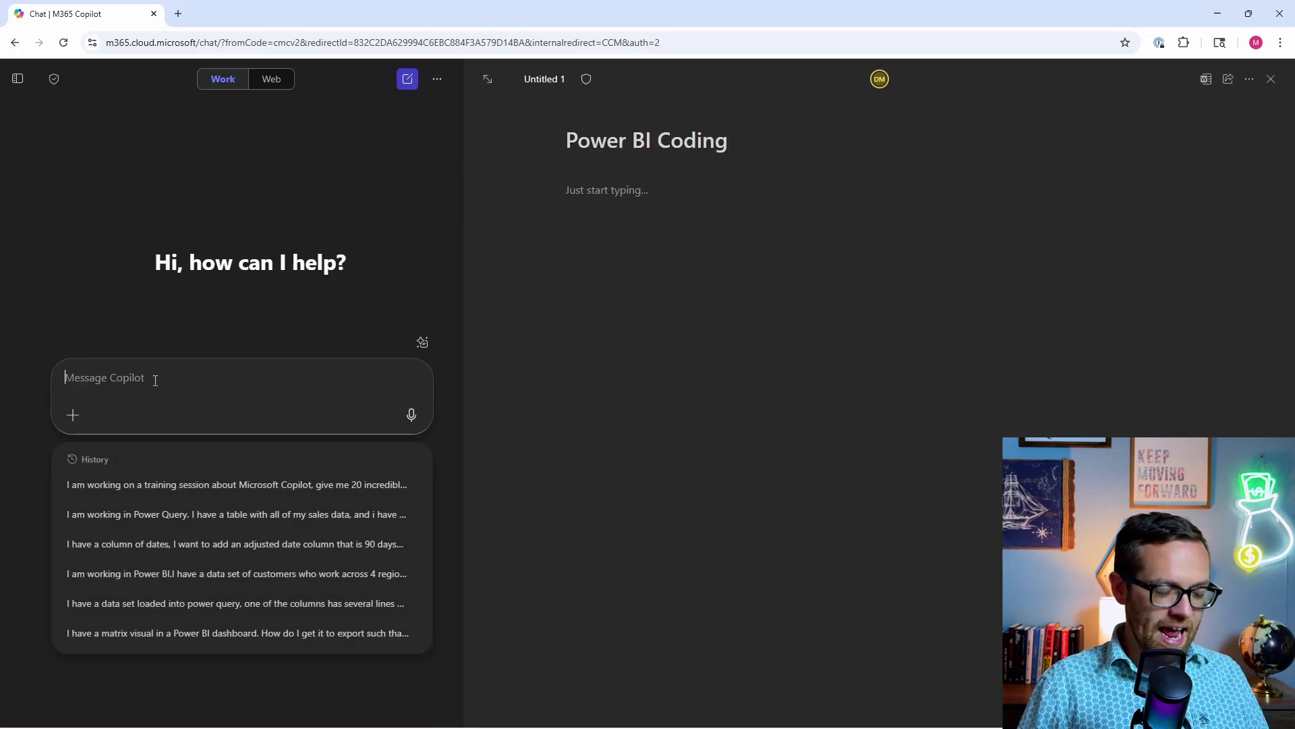
{"action": "type", "text": "Act as a Power"}
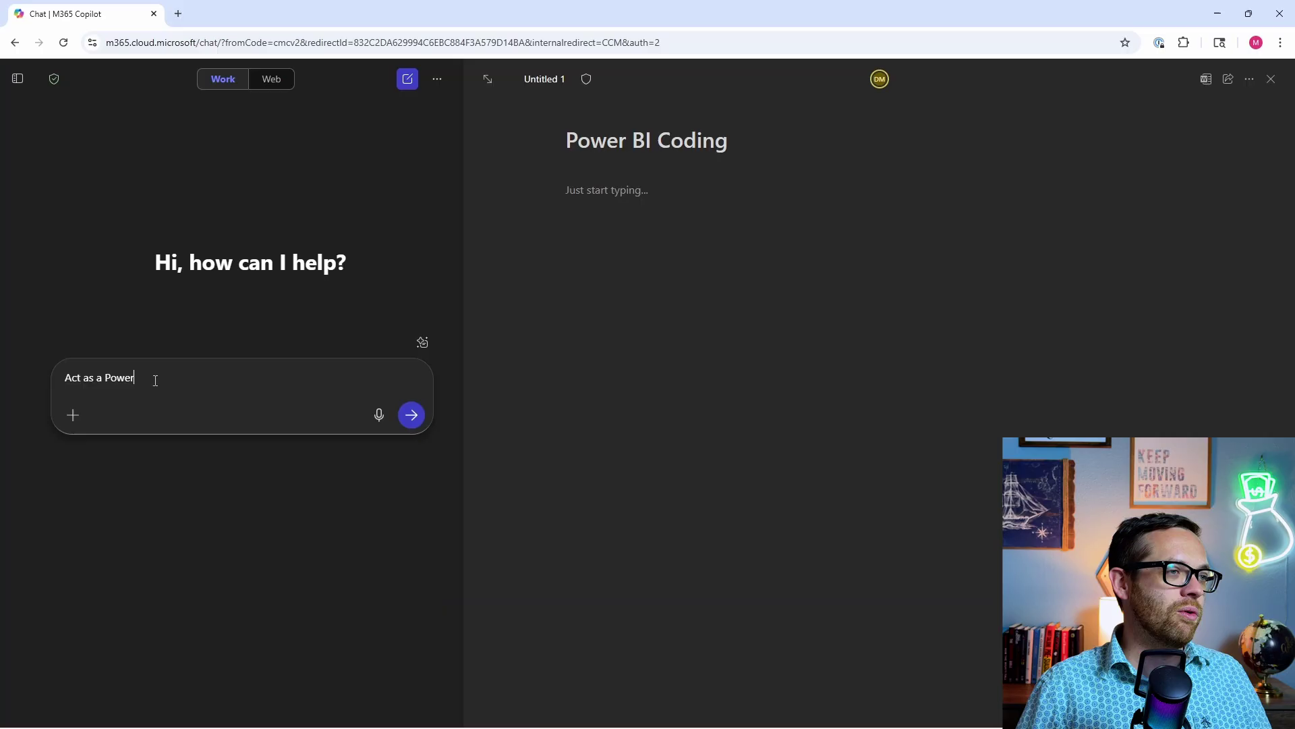
{"action": "type", "text": " BI developer"}
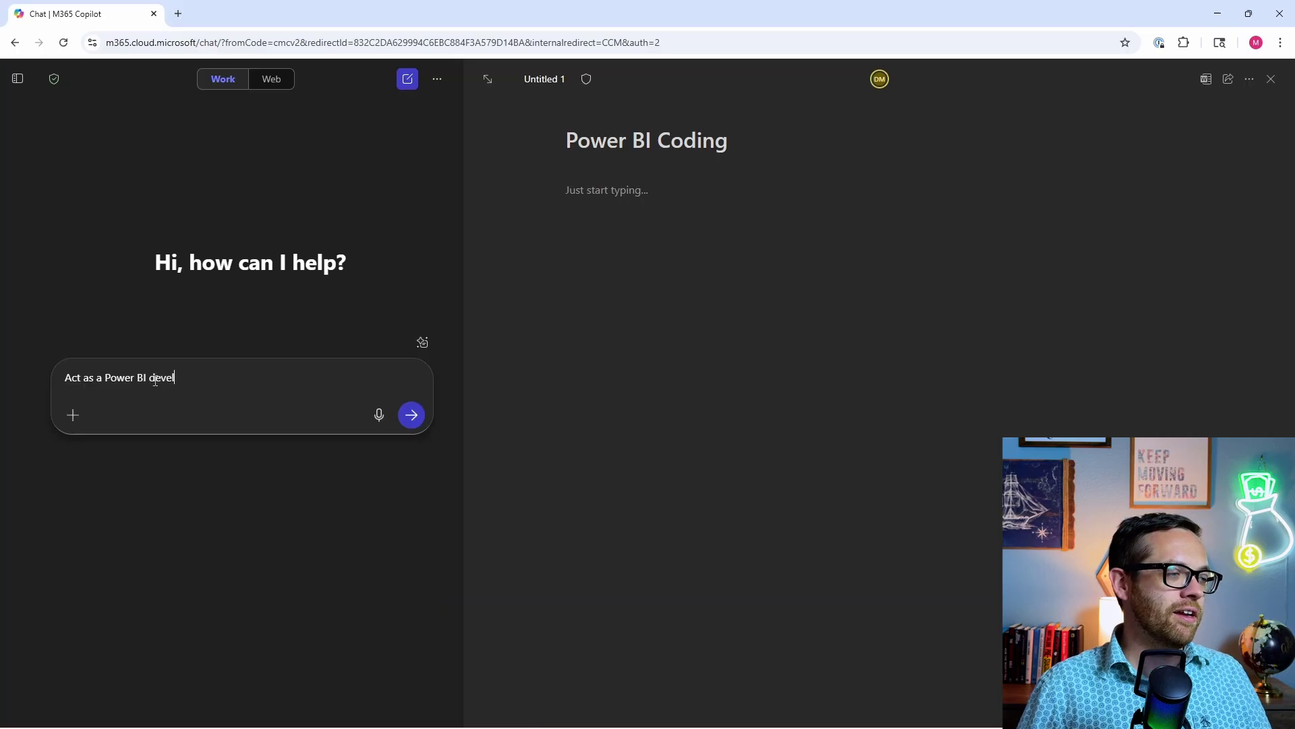
{"action": "key", "text": "shift+Return"}
{"action": "key", "text": "shift+Return"}
{"action": "type", "text": "I"}
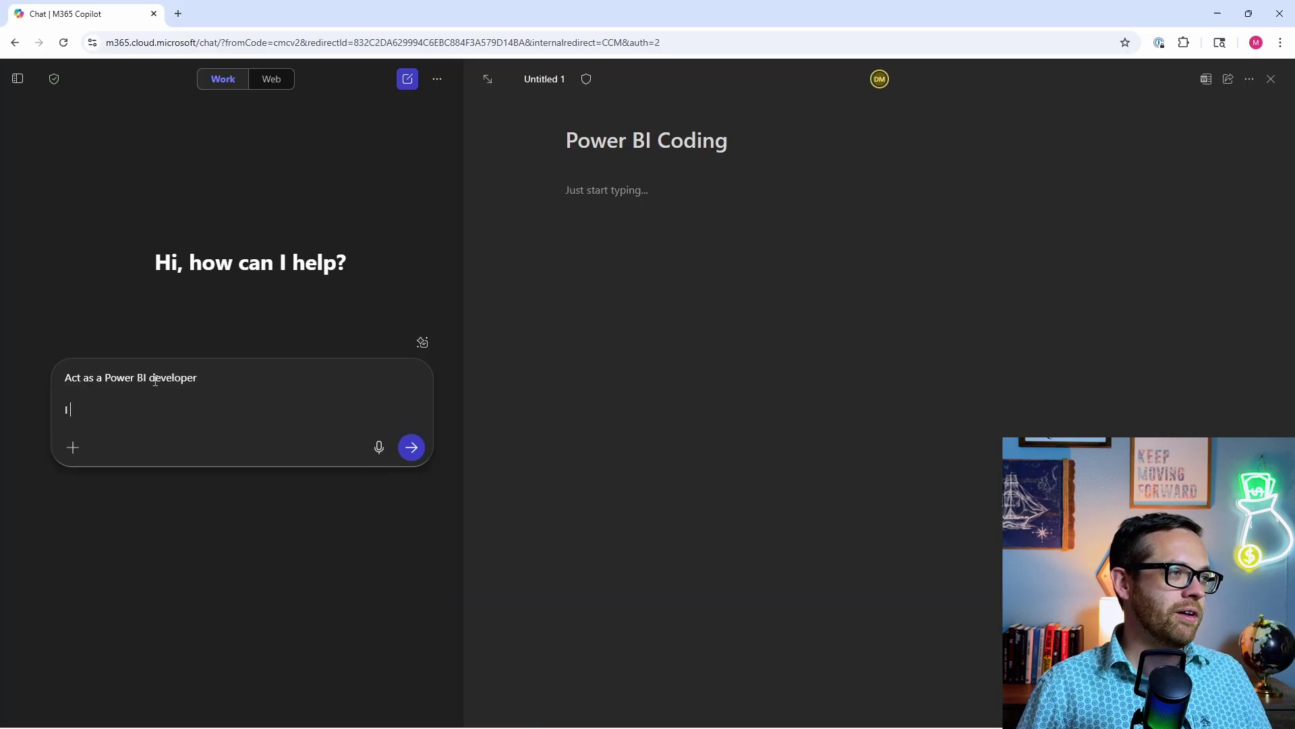
{"action": "type", "text": " need to build a"}
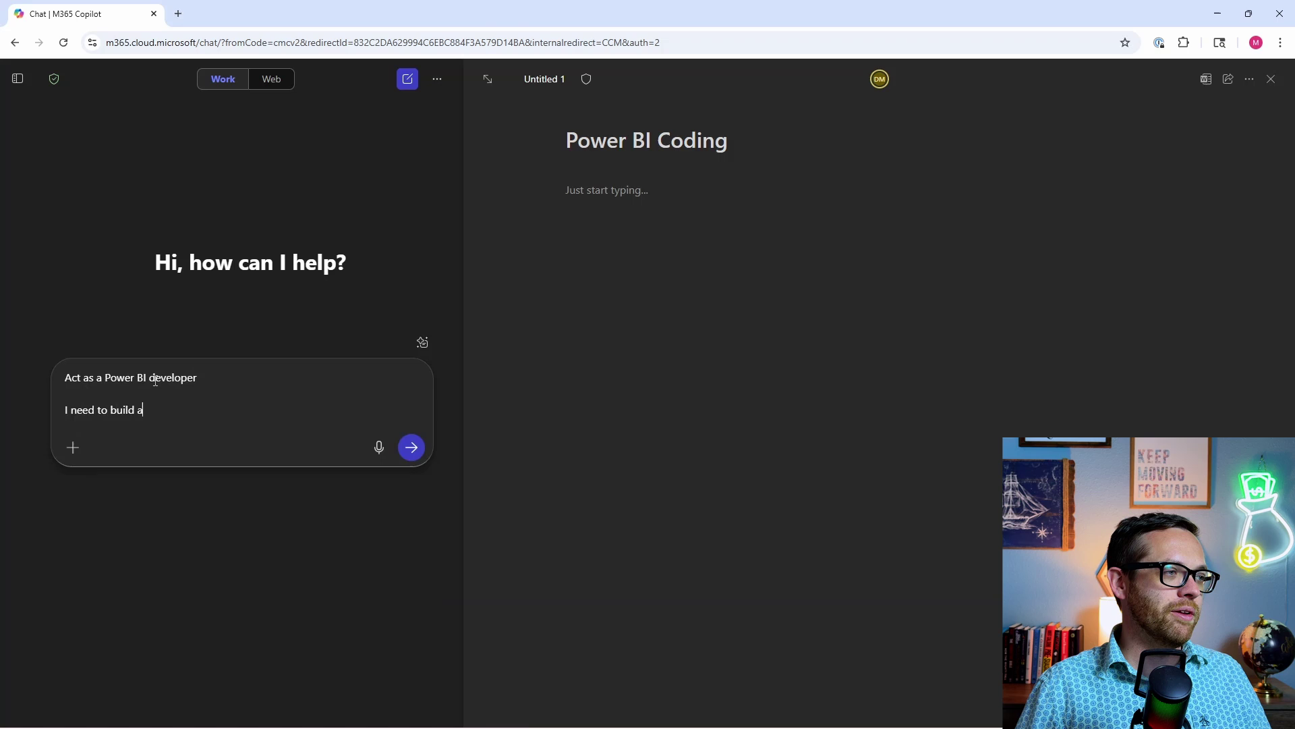
{"action": "type", "text": " budget dashboard"}
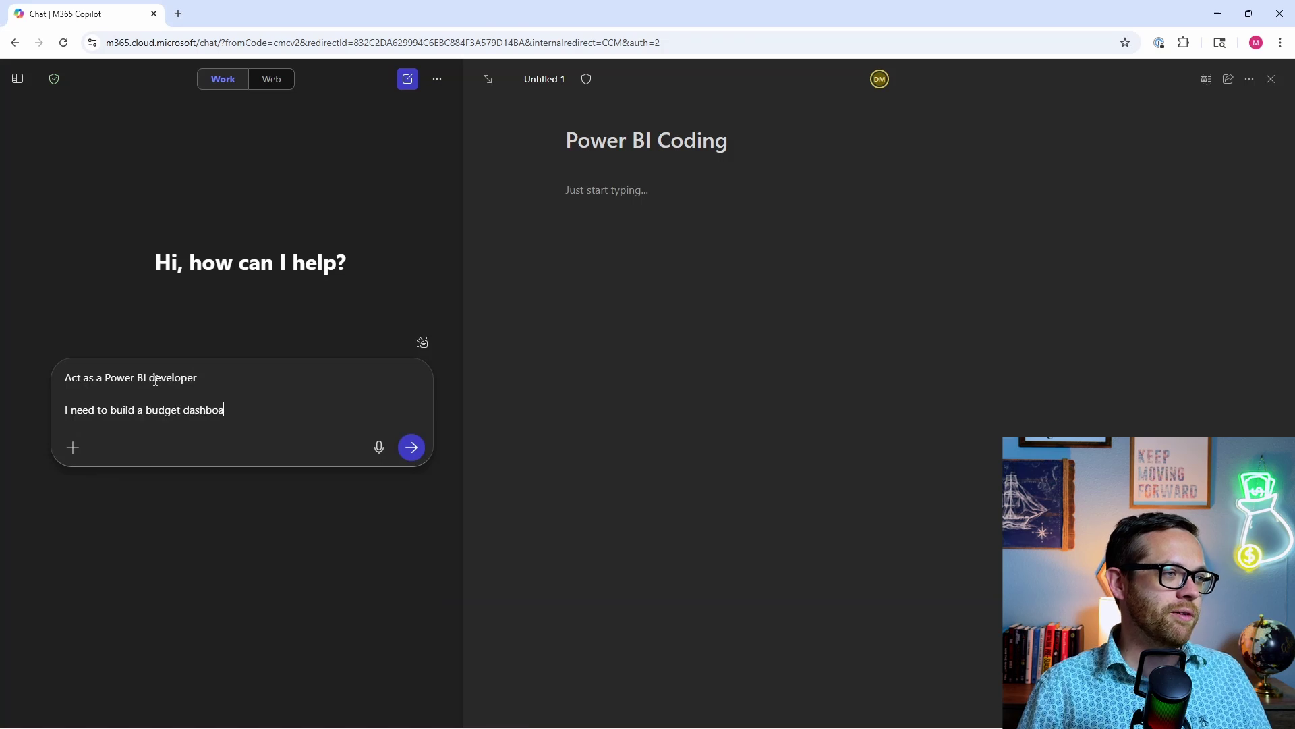
{"action": "key", "text": "shift+Return"}
{"action": "key", "text": "shift+Return"}
{"action": "type", "text": "I need to "}
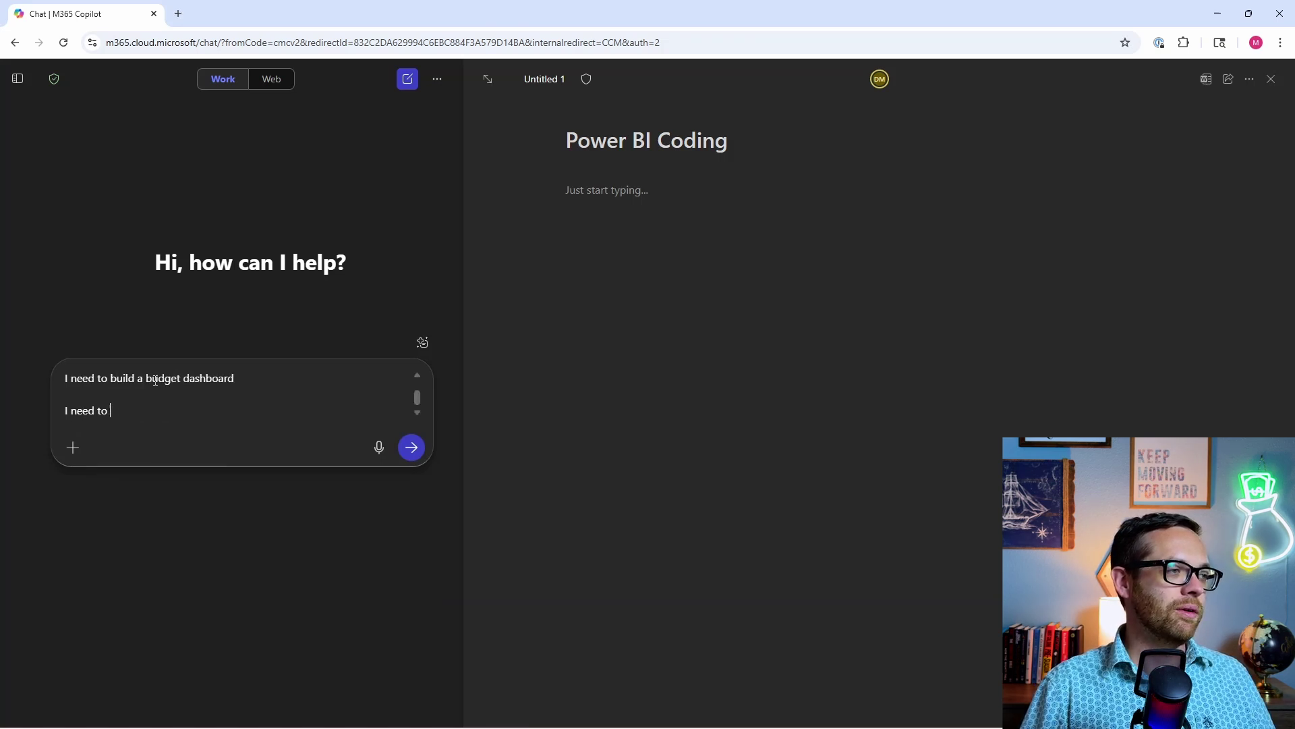
{"action": "type", "text": "be able to compare"}
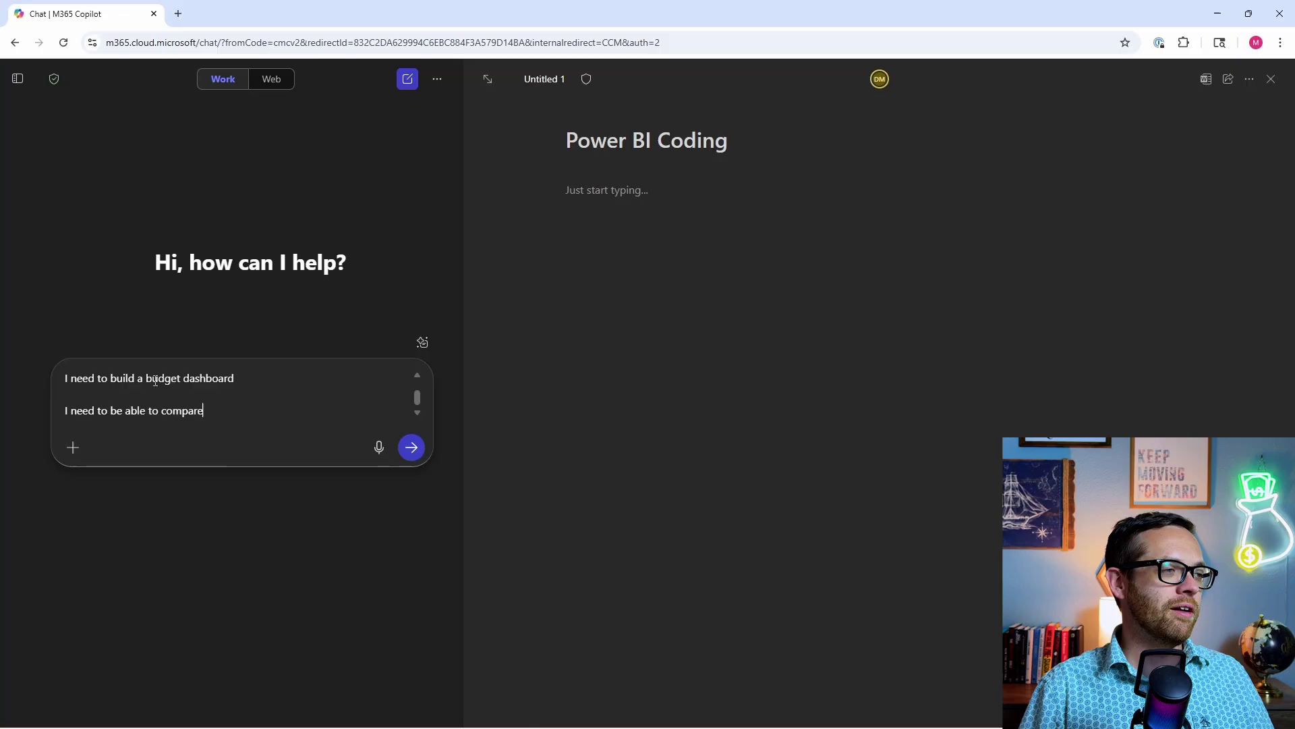
{"action": "type", "text": " actuals versus"}
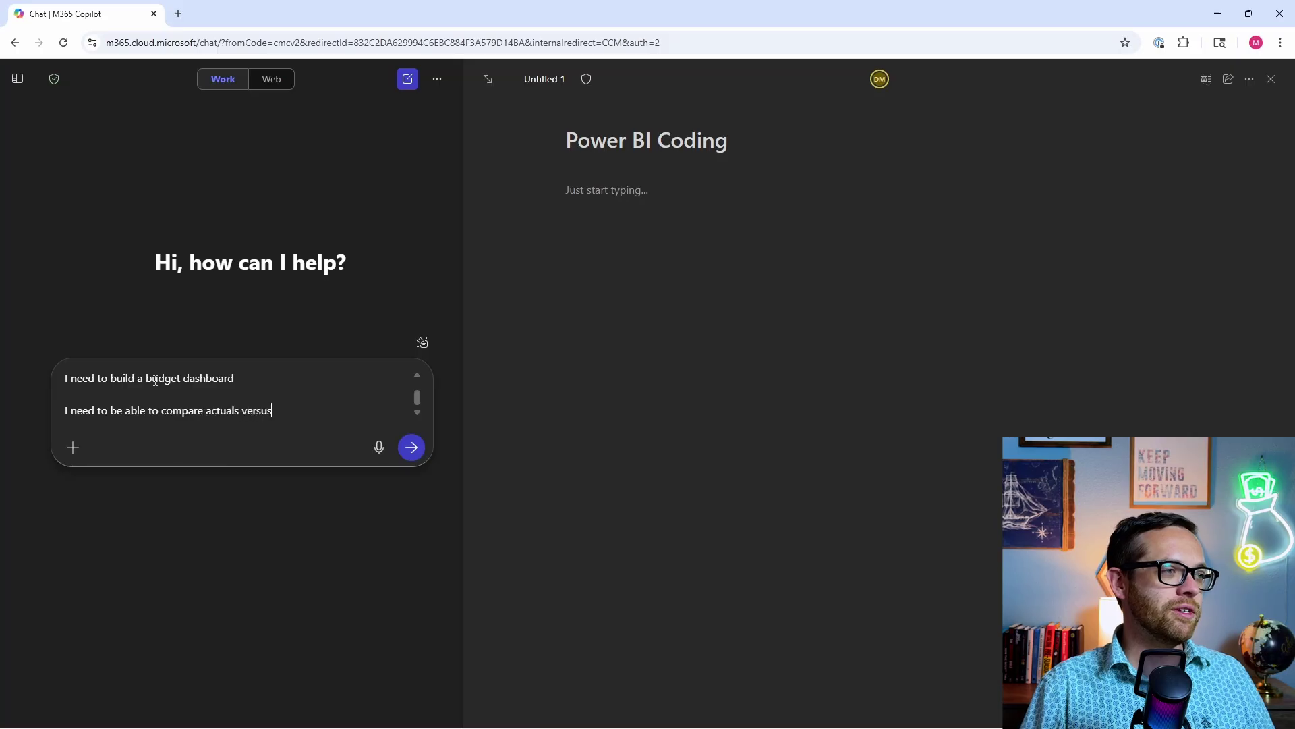
{"action": "type", "text": " both budget and"}
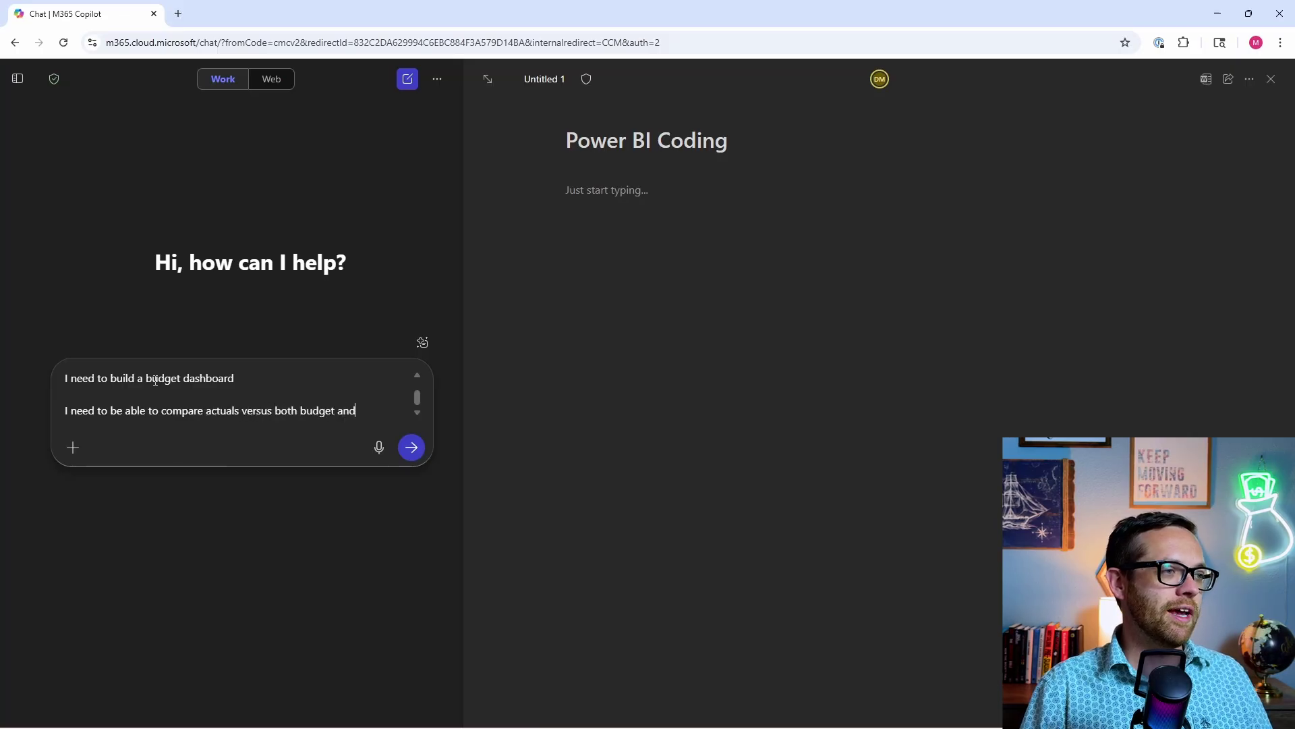
{"action": "type", "text": " forecast by "}
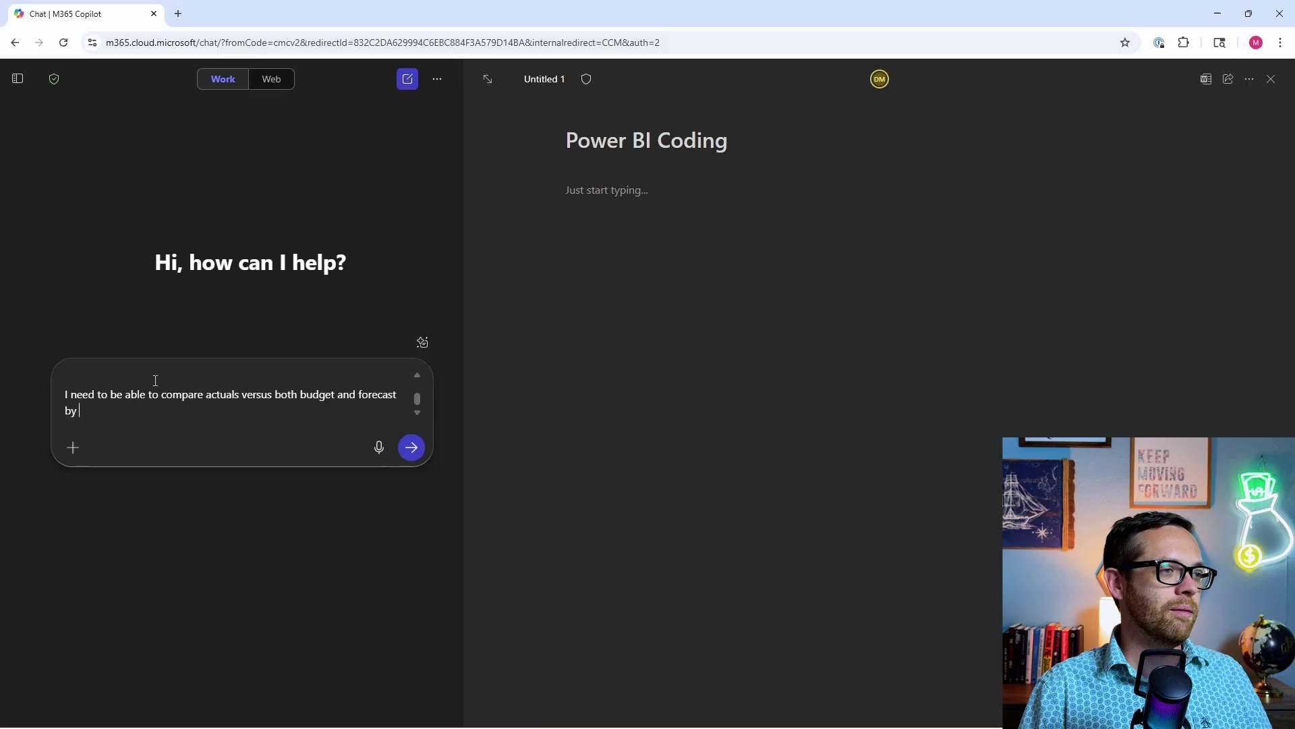
{"action": "type", "text": "month."}
{"action": "key", "text": "shift+Return"}
{"action": "key", "text": "shift+Return"}
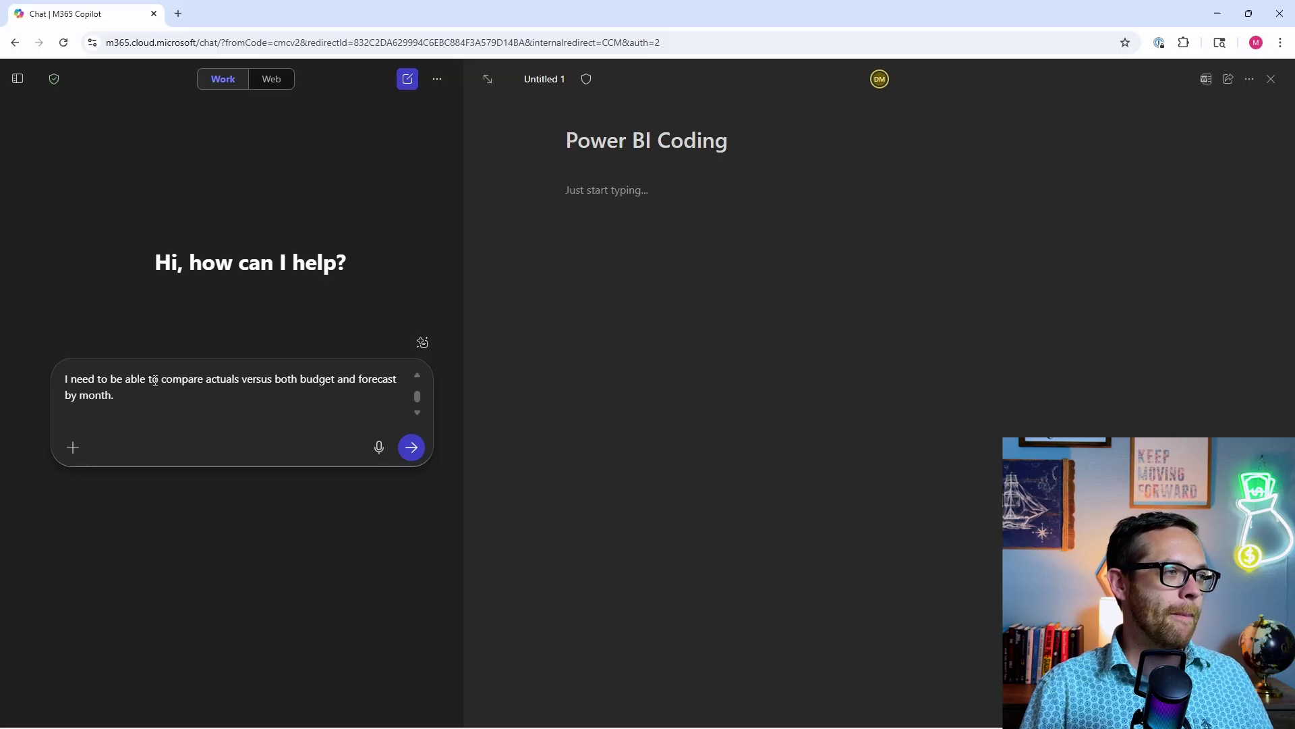
{"action": "type", "text": "Output the DA"}
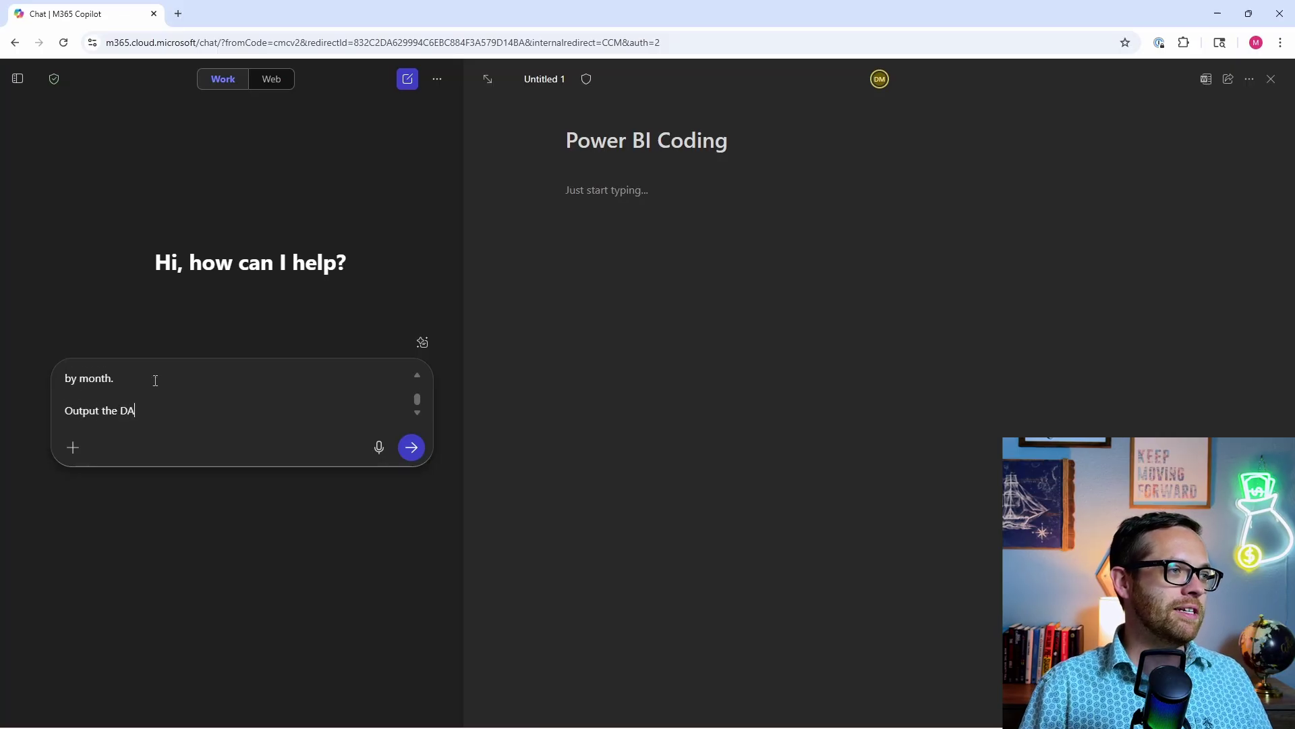
{"action": "type", "text": "X code in a "}
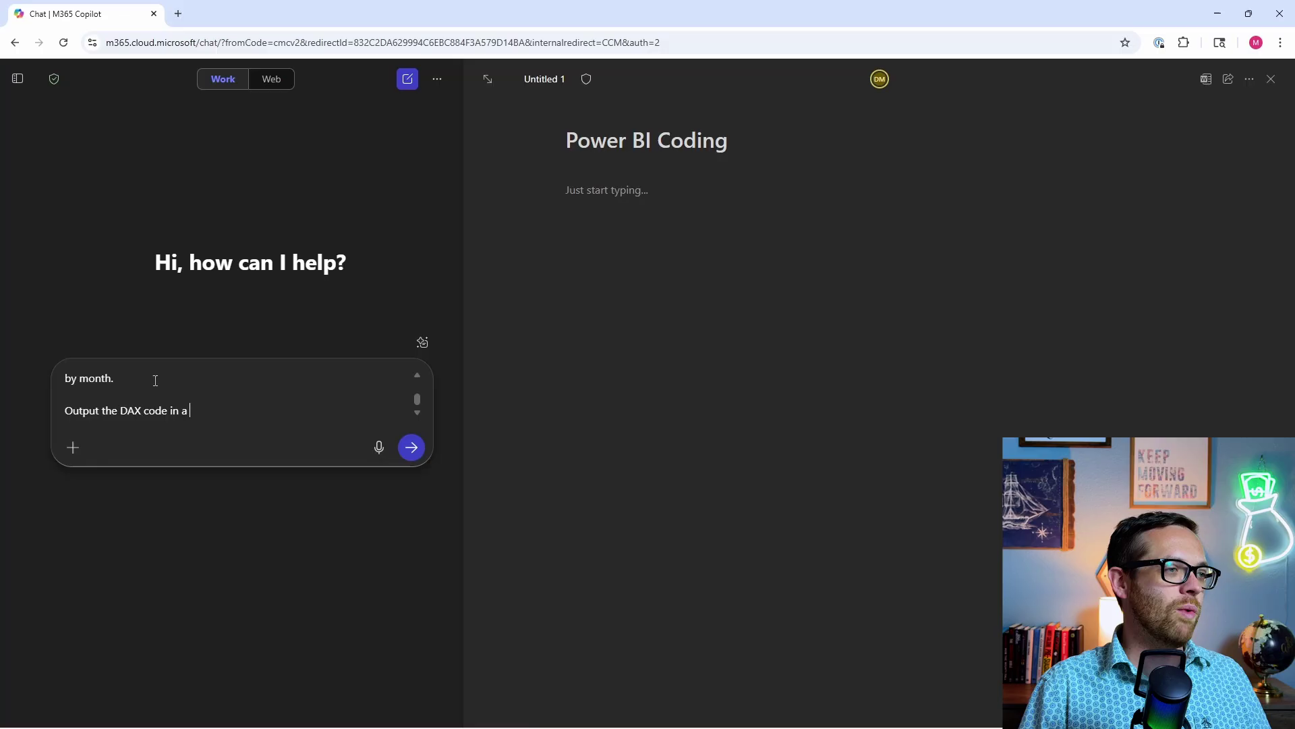
{"action": "type", "text": "way I can copy an"}
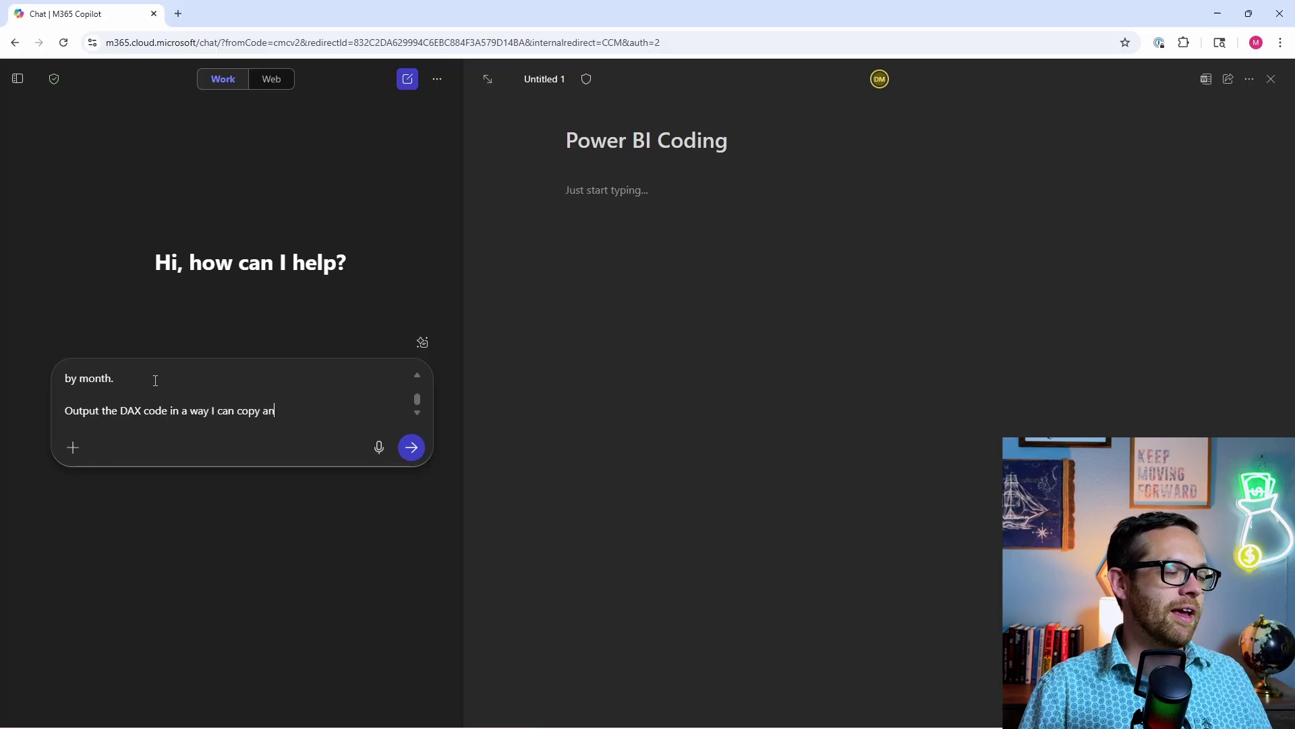
{"action": "type", "text": "d paste."}
{"action": "key", "text": "shift+Return"}
{"action": "key", "text": "shift+Return"}
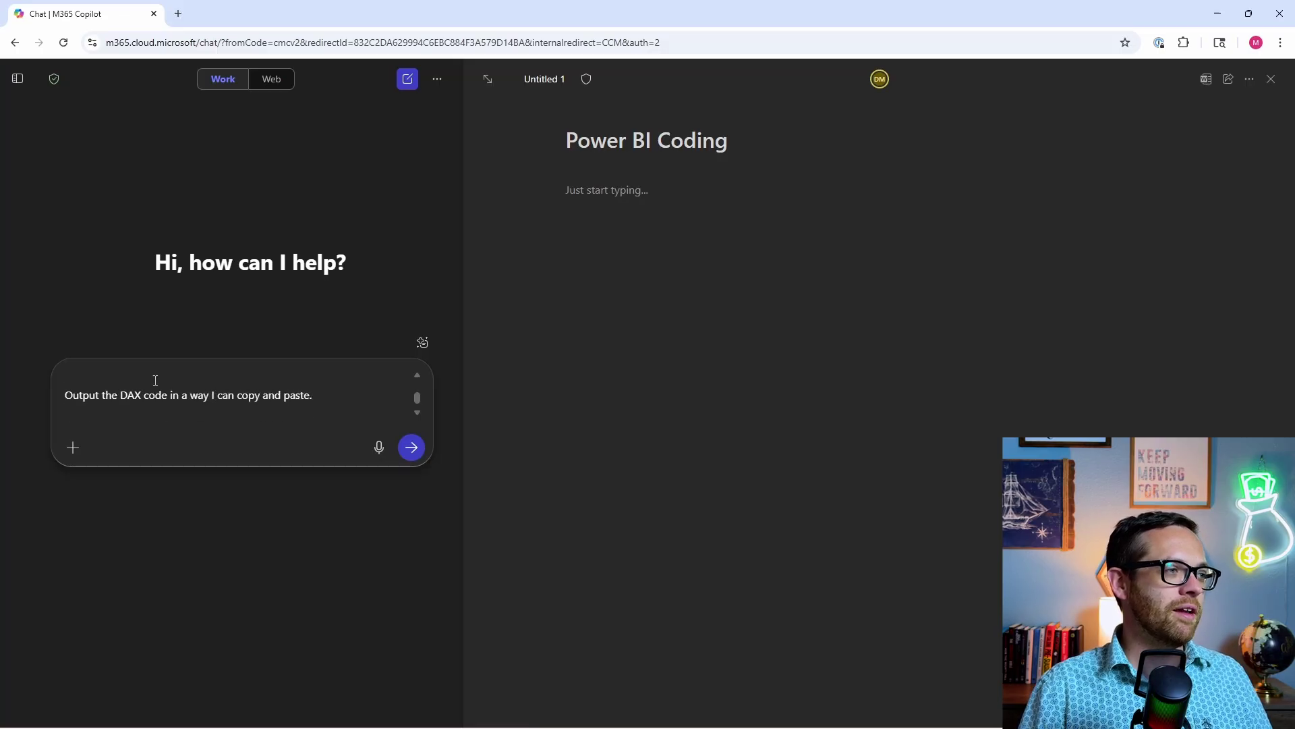
{"action": "type", "text": "Ask me any questi"}
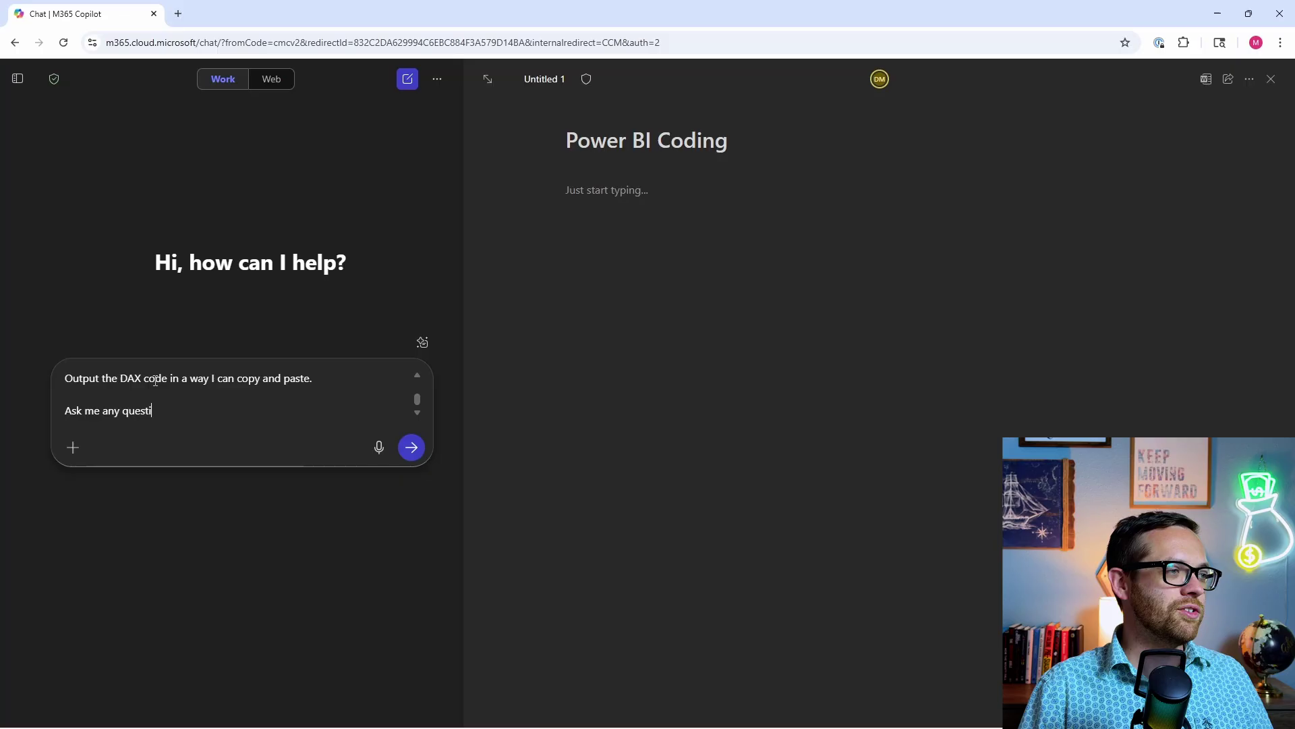
{"action": "type", "text": "ons you need to "}
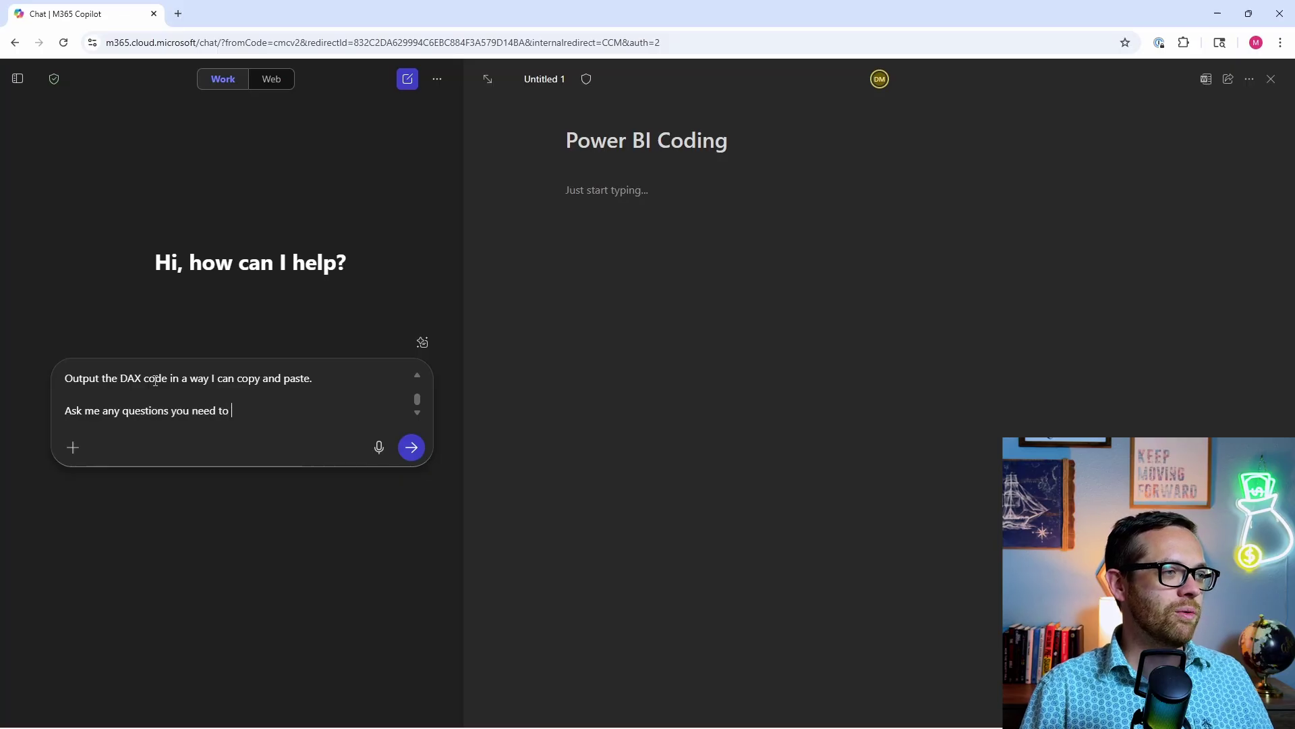
{"action": "type", "text": "provide the best response."}
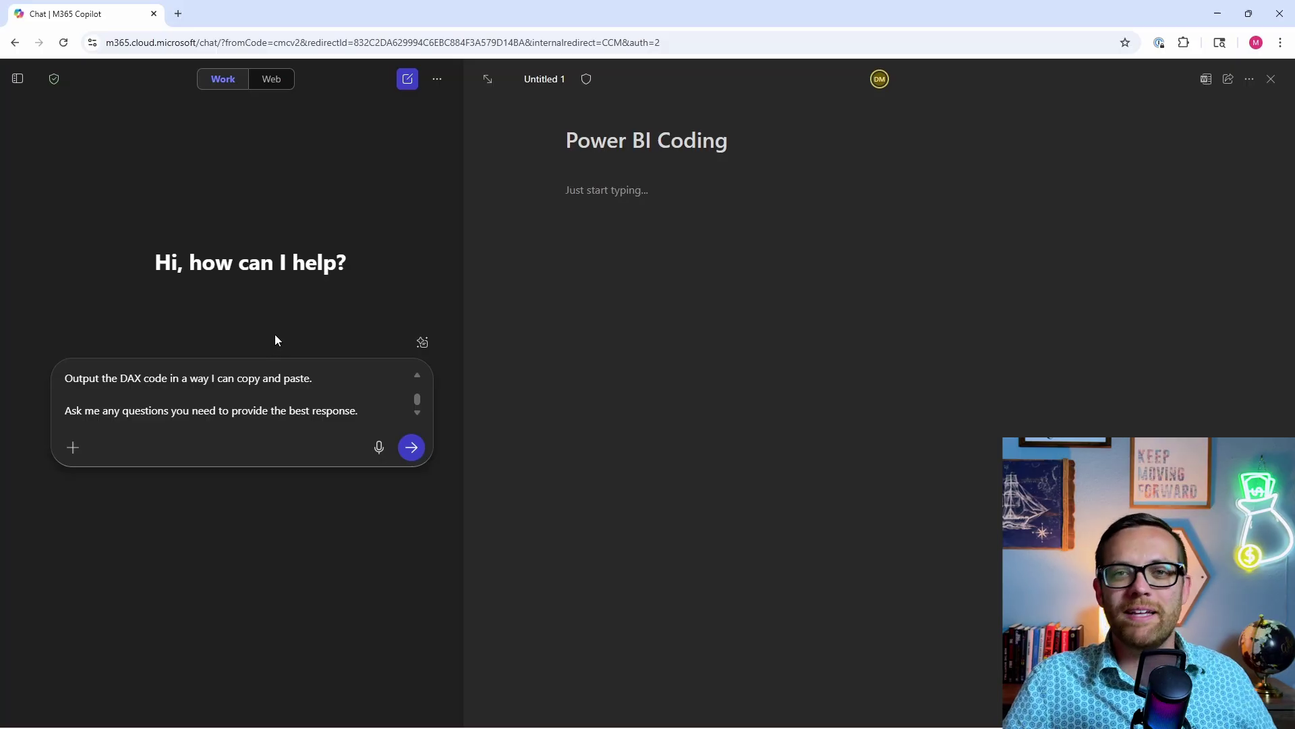
Step: Send the request and answer: one table with date/value columns, compare by calendar month and location, table plus bar chart
{"action": "key", "text": "Return"}
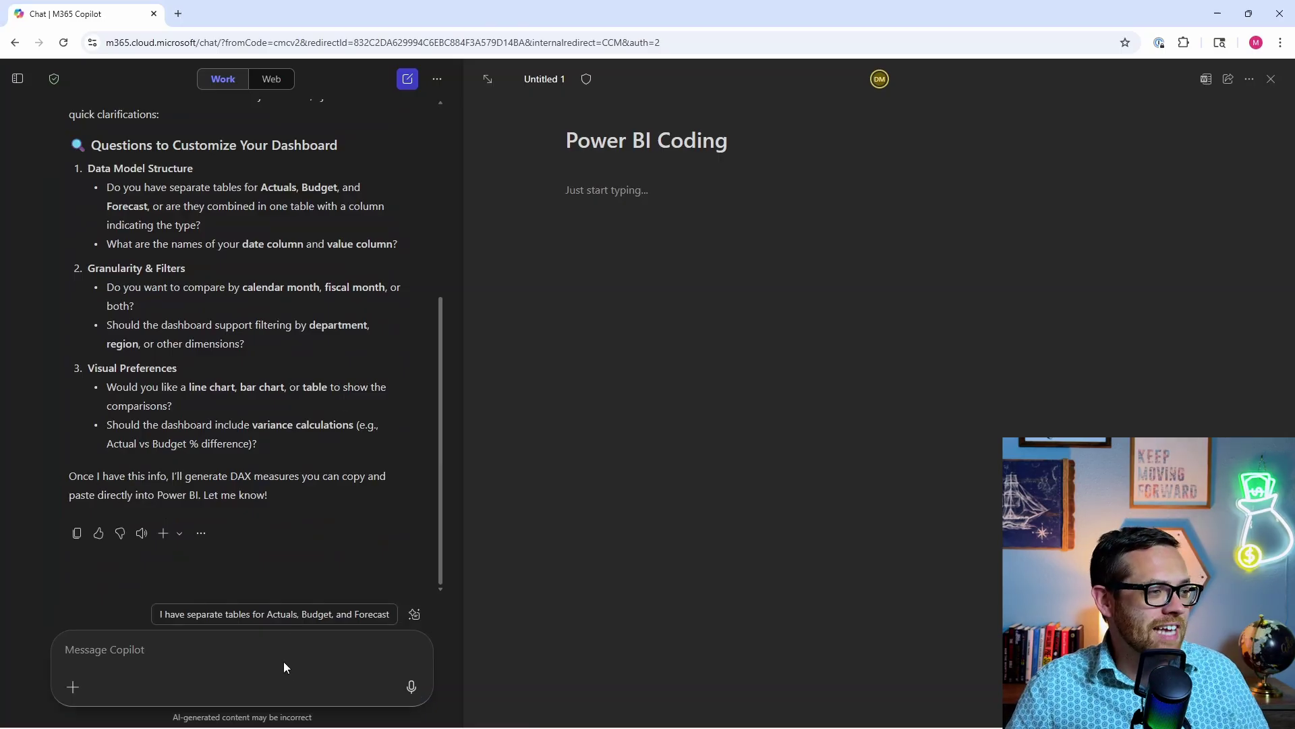
{"action": "left_click", "coordinate": [248, 642]}
{"action": "type", "text": "1) "}
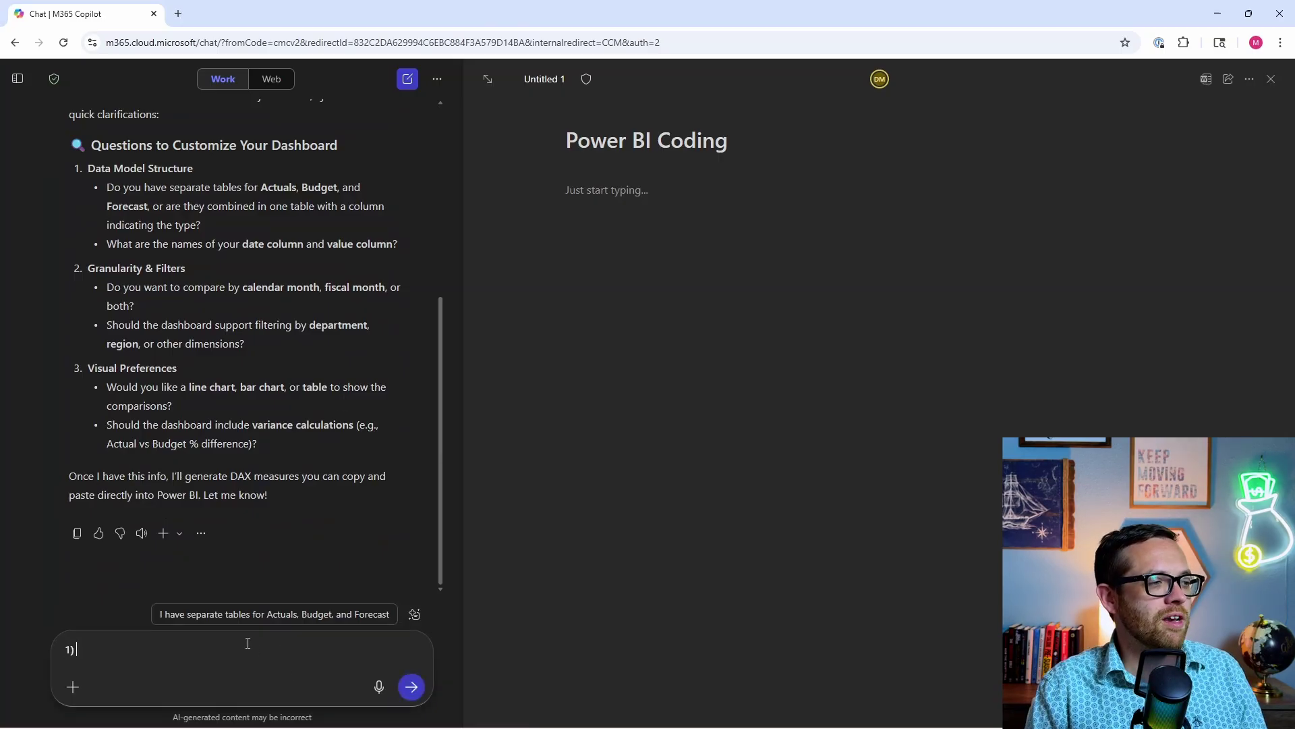
{"action": "type", "text": "they are c"}
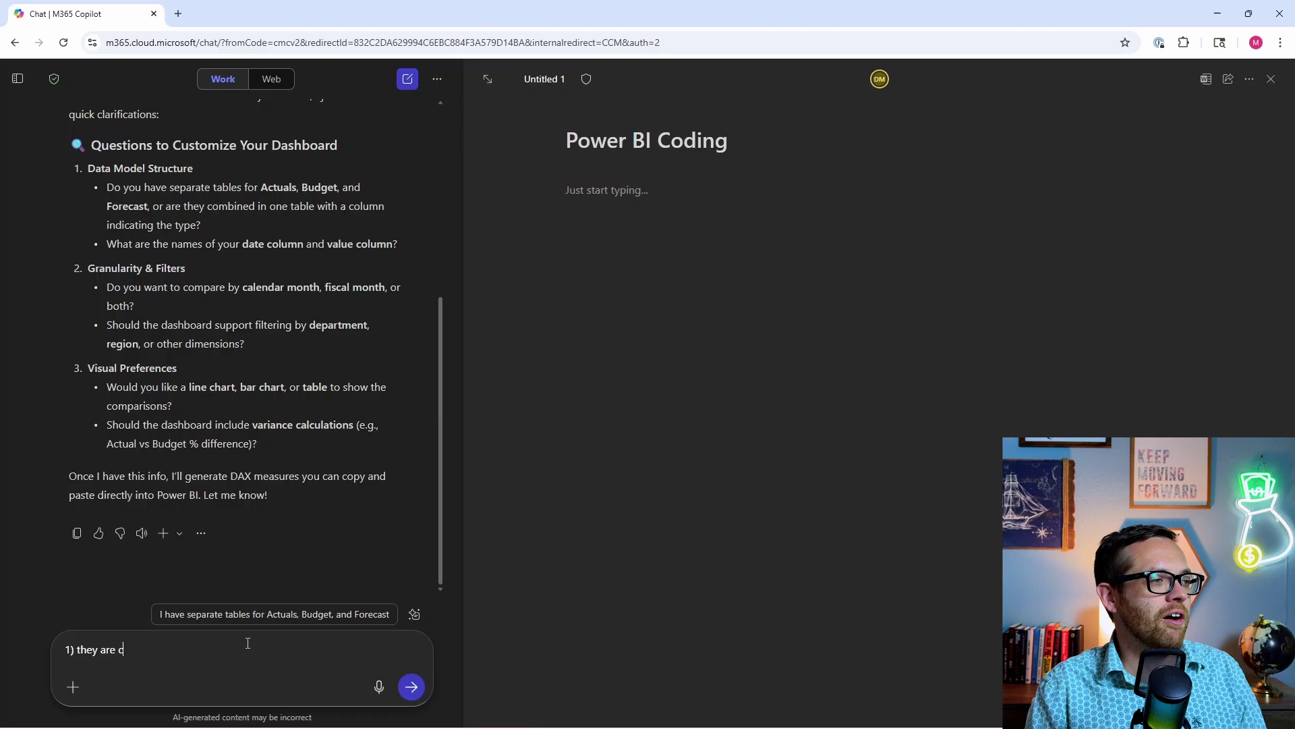
{"action": "type", "text": "ombined in o"}
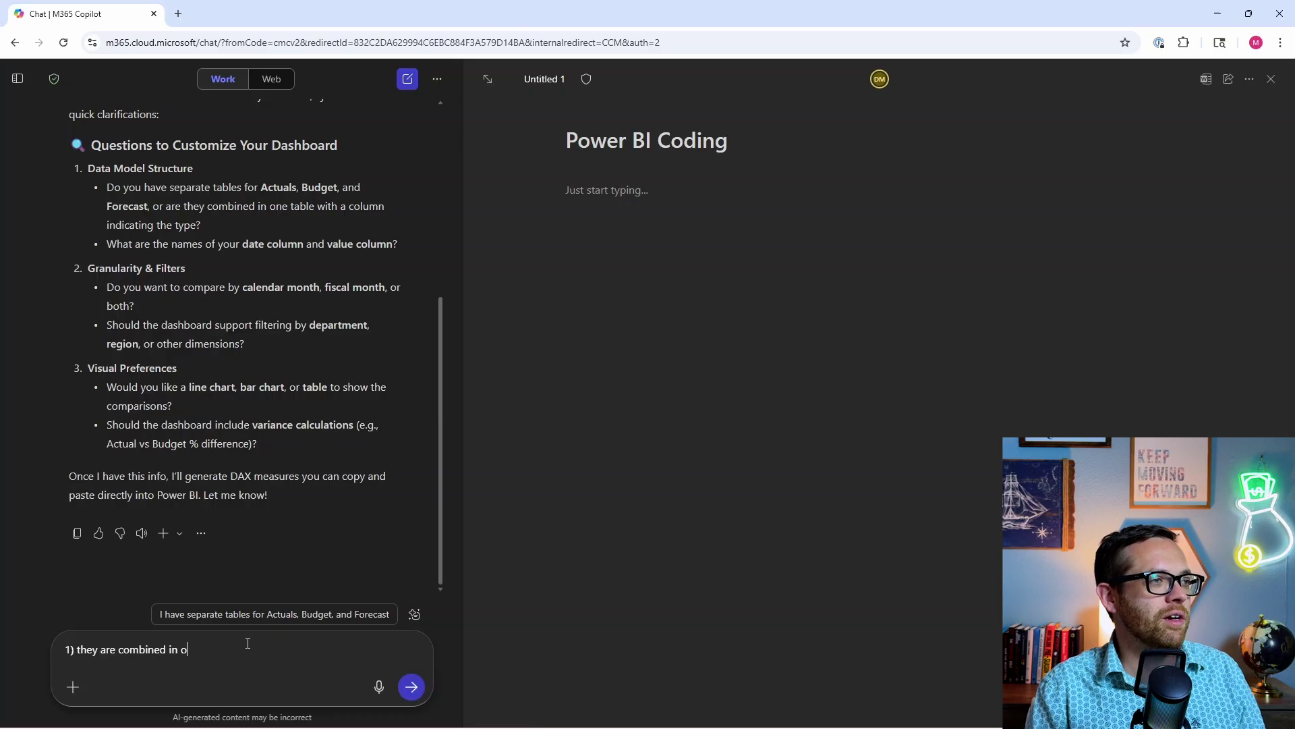
{"action": "type", "text": "ne table and t"}
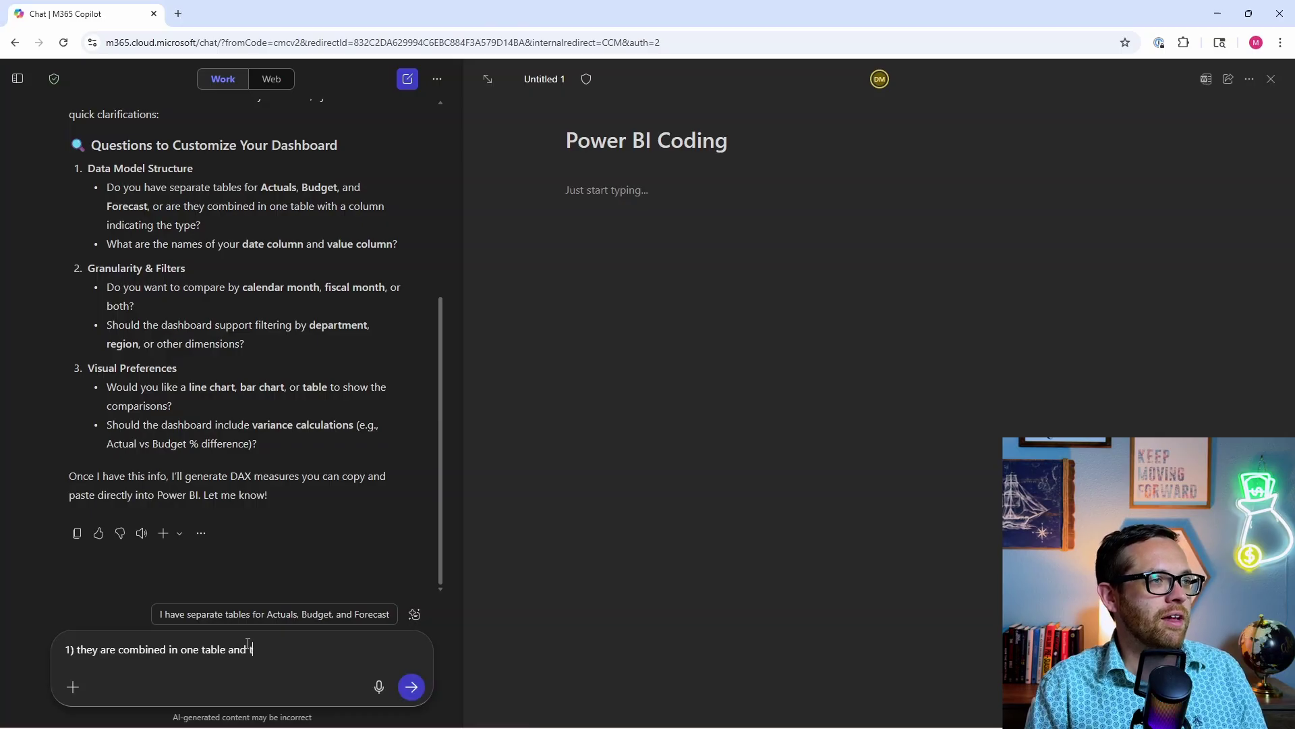
{"action": "type", "text": "he date and v"}
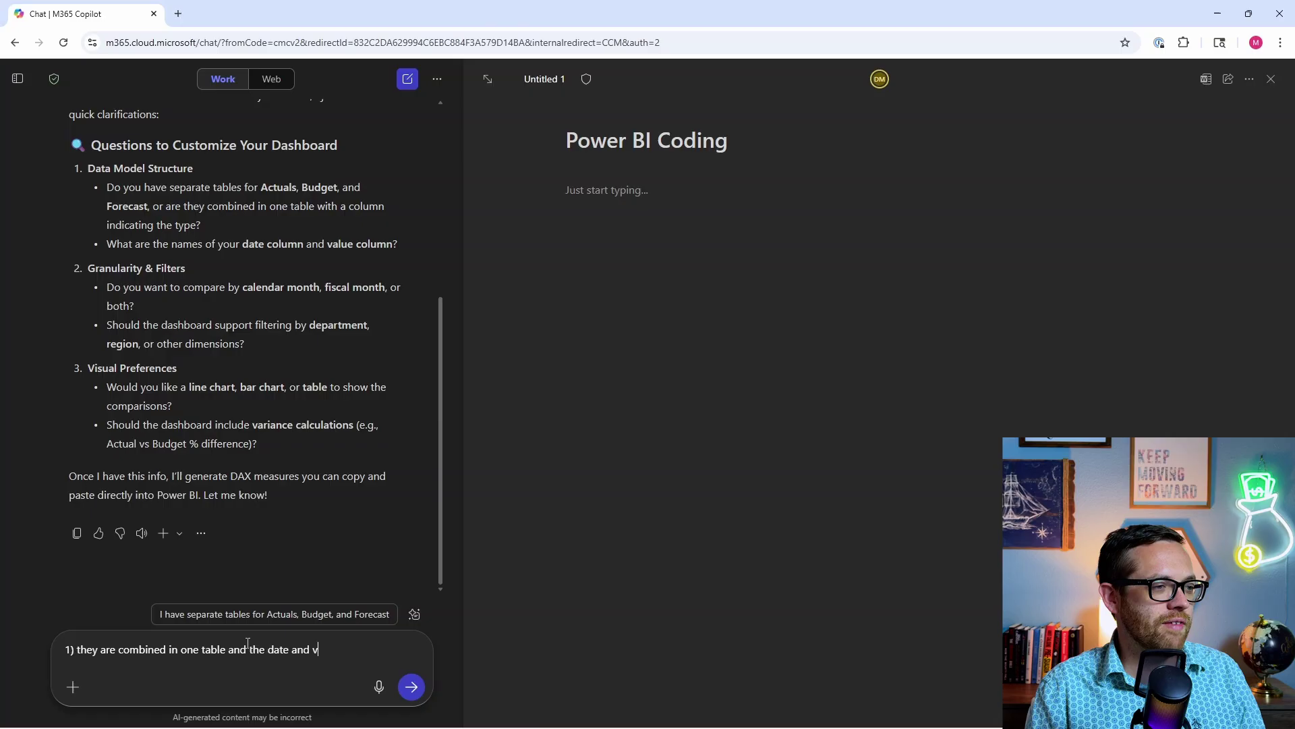
{"action": "type", "text": "alue are called d"}
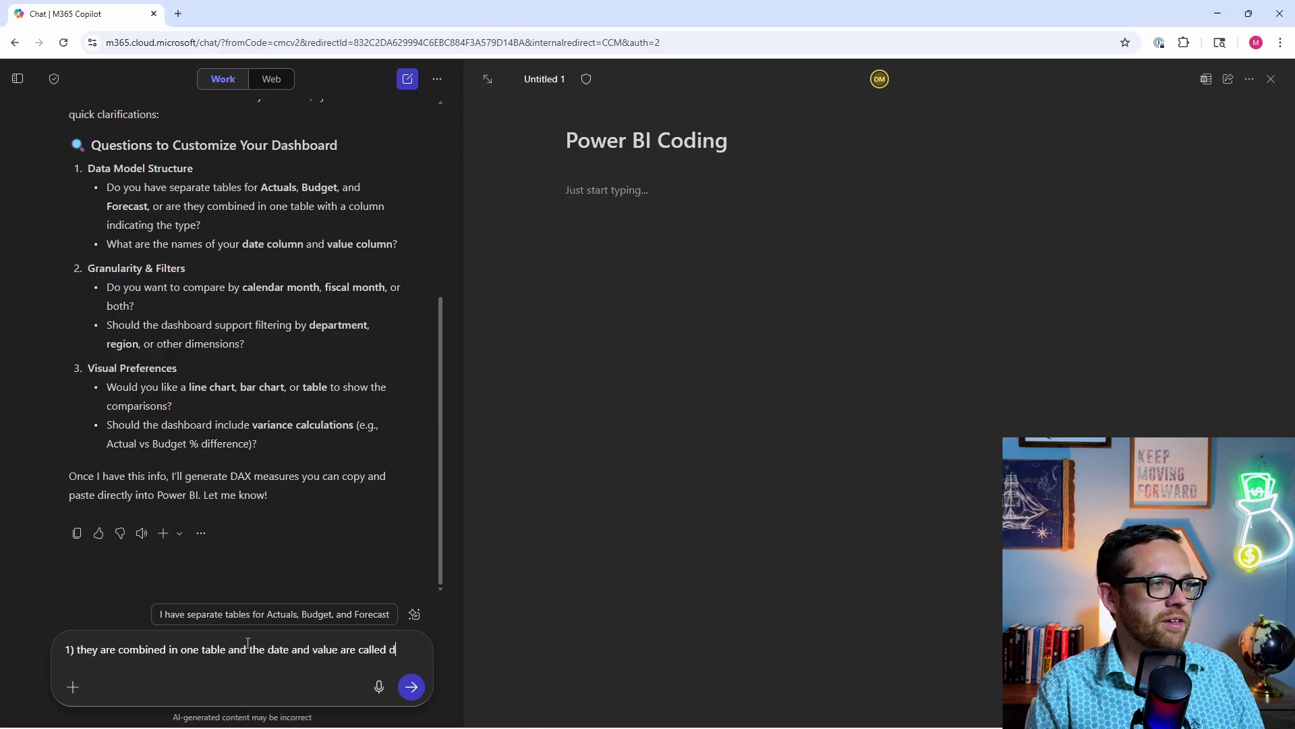
{"action": "type", "text": "ate and value"}
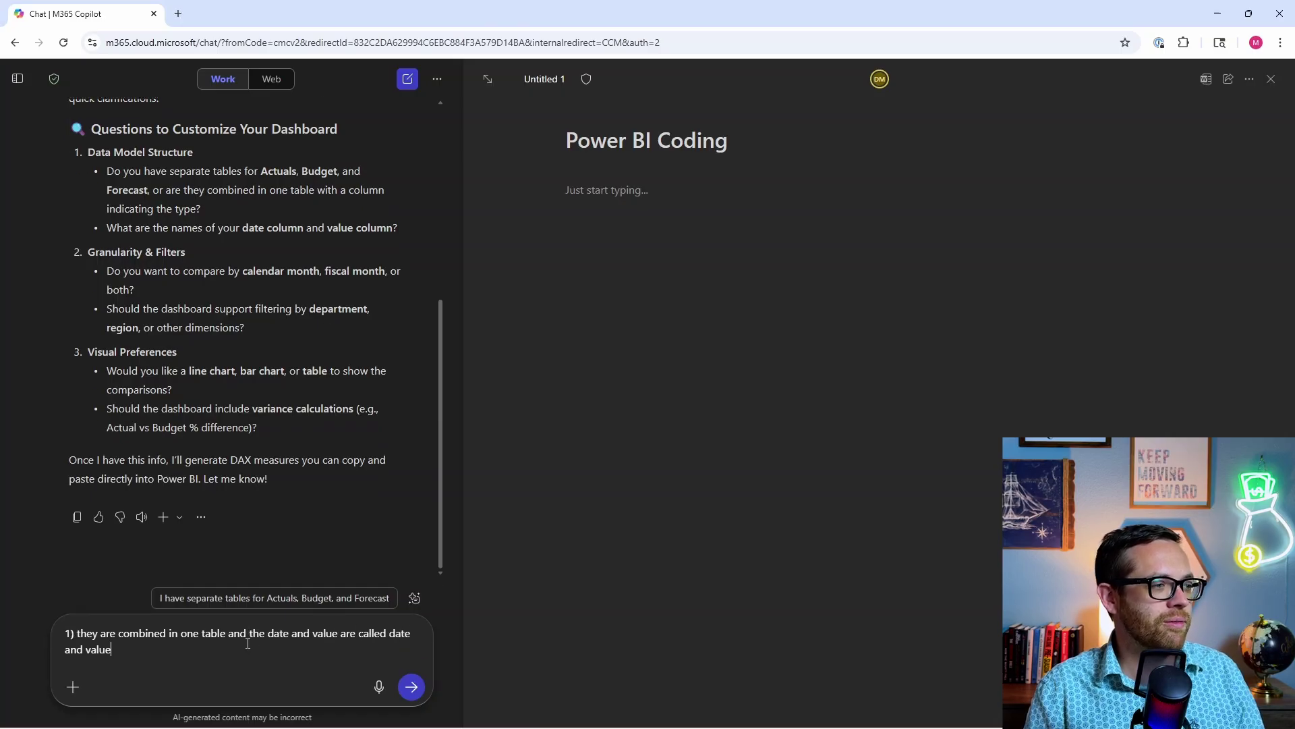
{"action": "key", "text": "shift+Return"}
{"action": "type", "text": "2) I wan"}
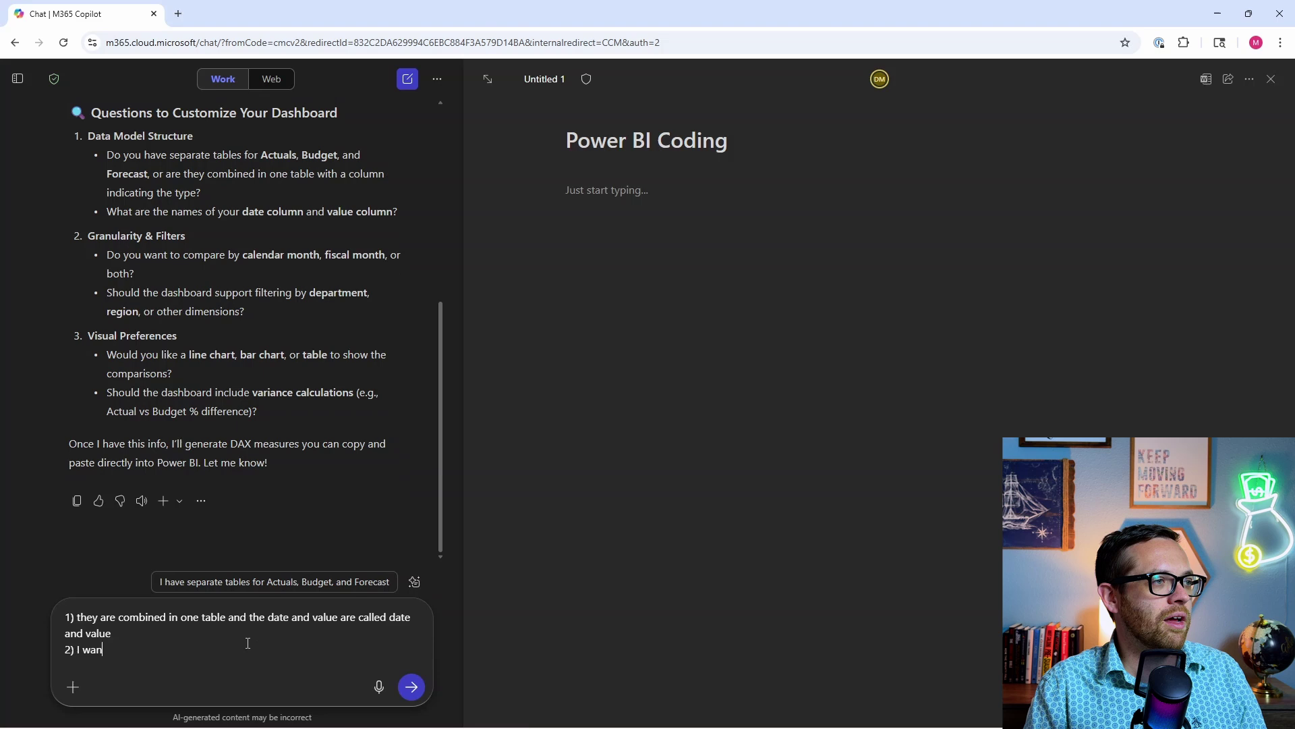
{"action": "type", "text": "t to compare by c"}
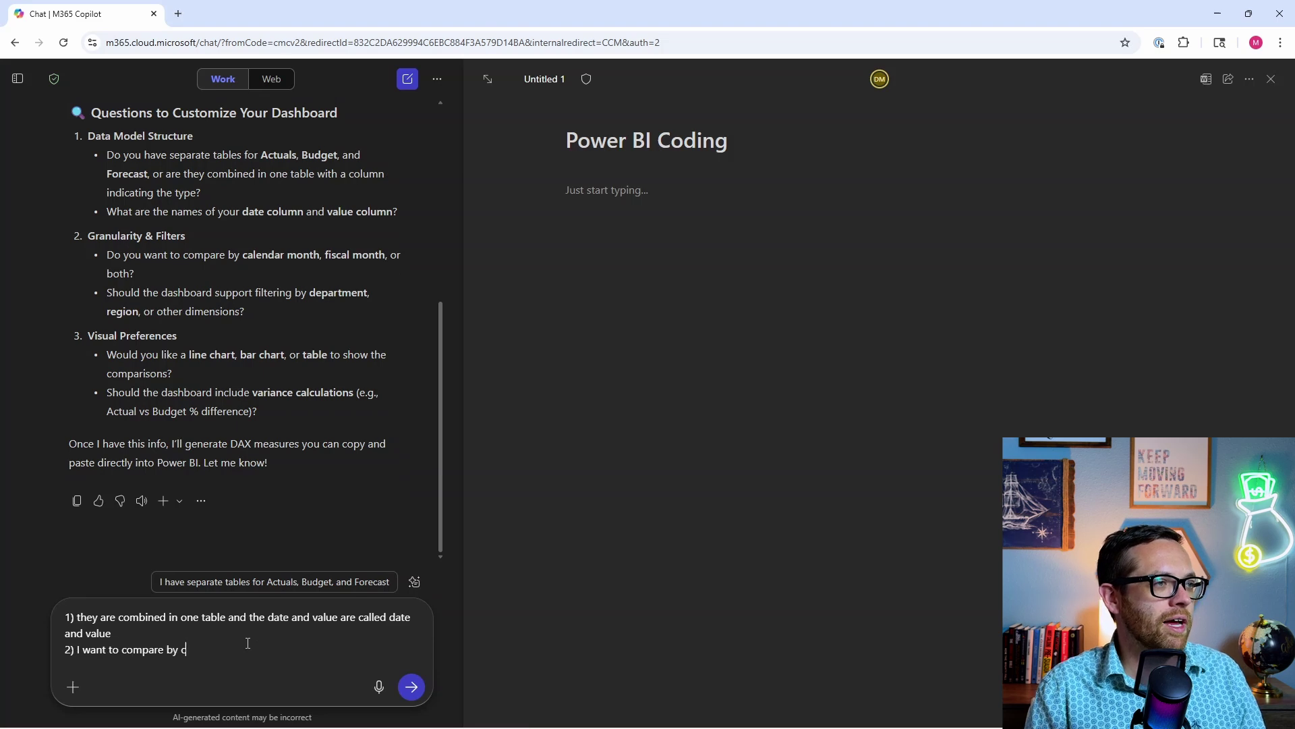
{"action": "type", "text": "alendar month and"}
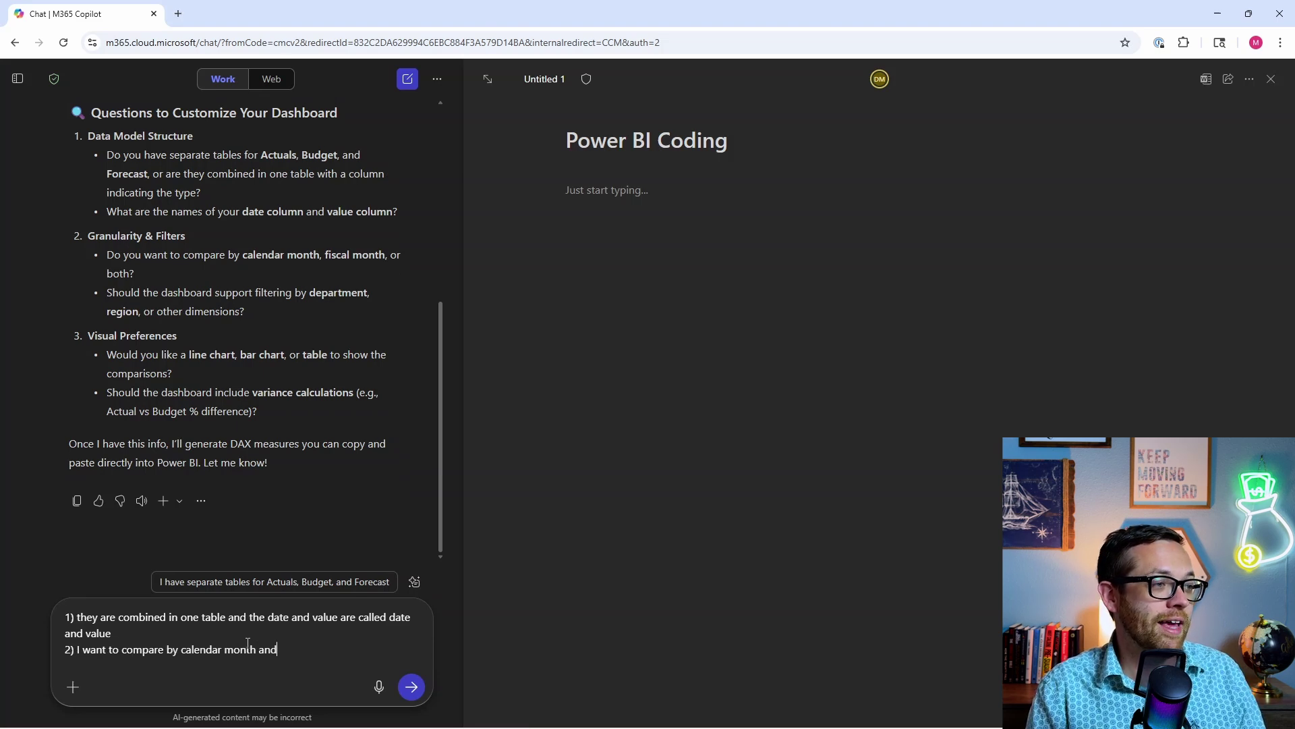
{"action": "type", "text": " location"}
{"action": "key", "text": "shift+Return"}
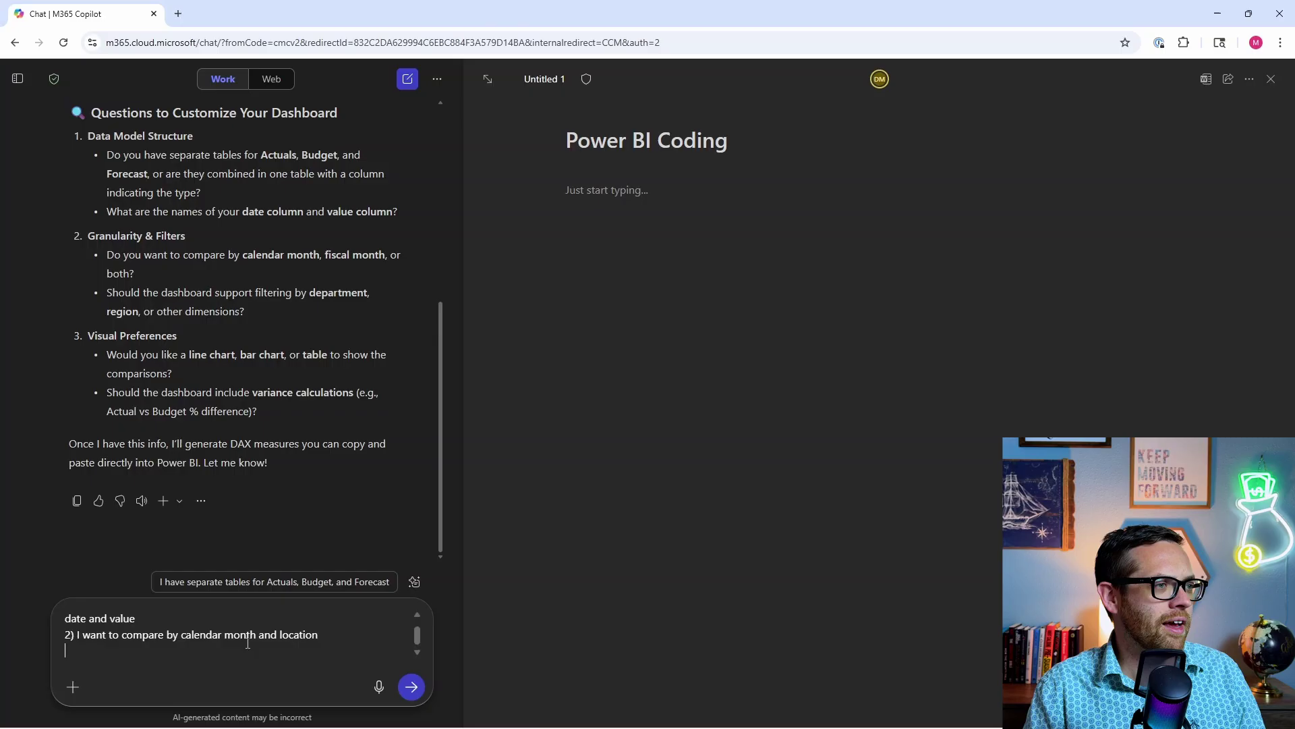
{"action": "type", "text": "3)"}
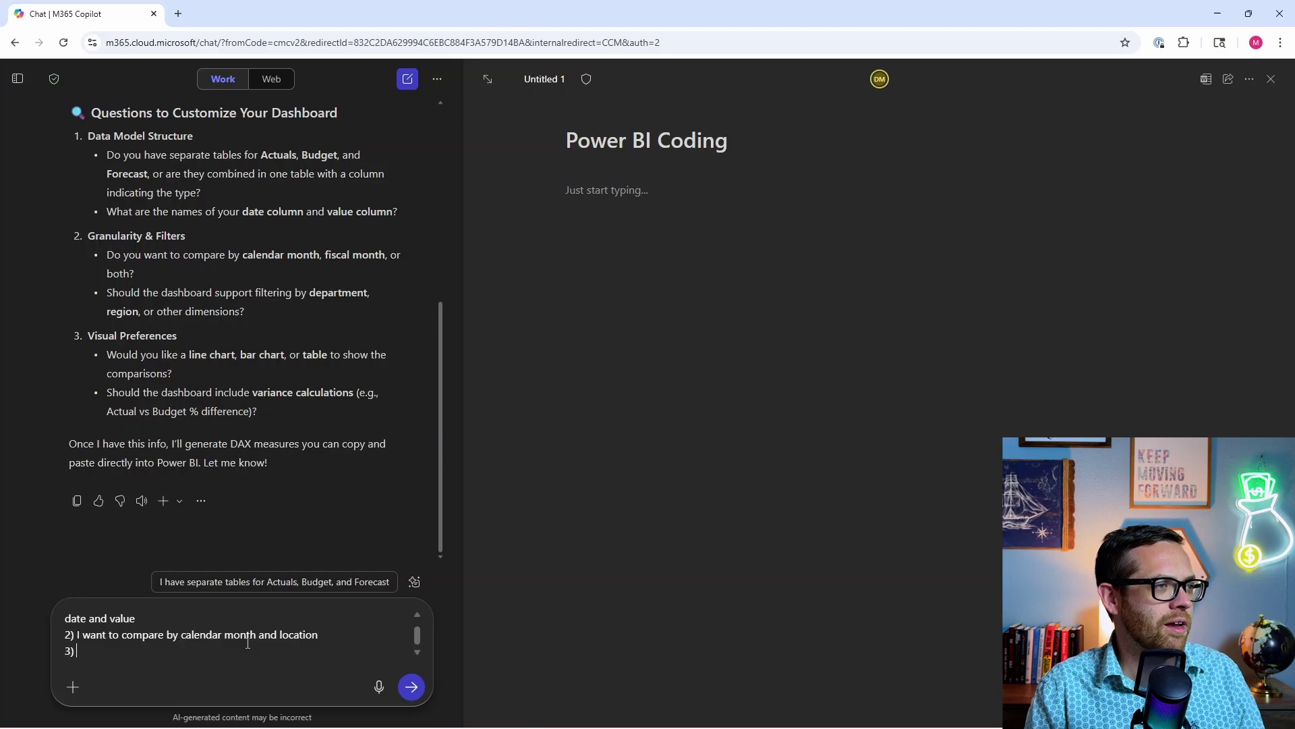
{"action": "type", "text": " I would like t"}
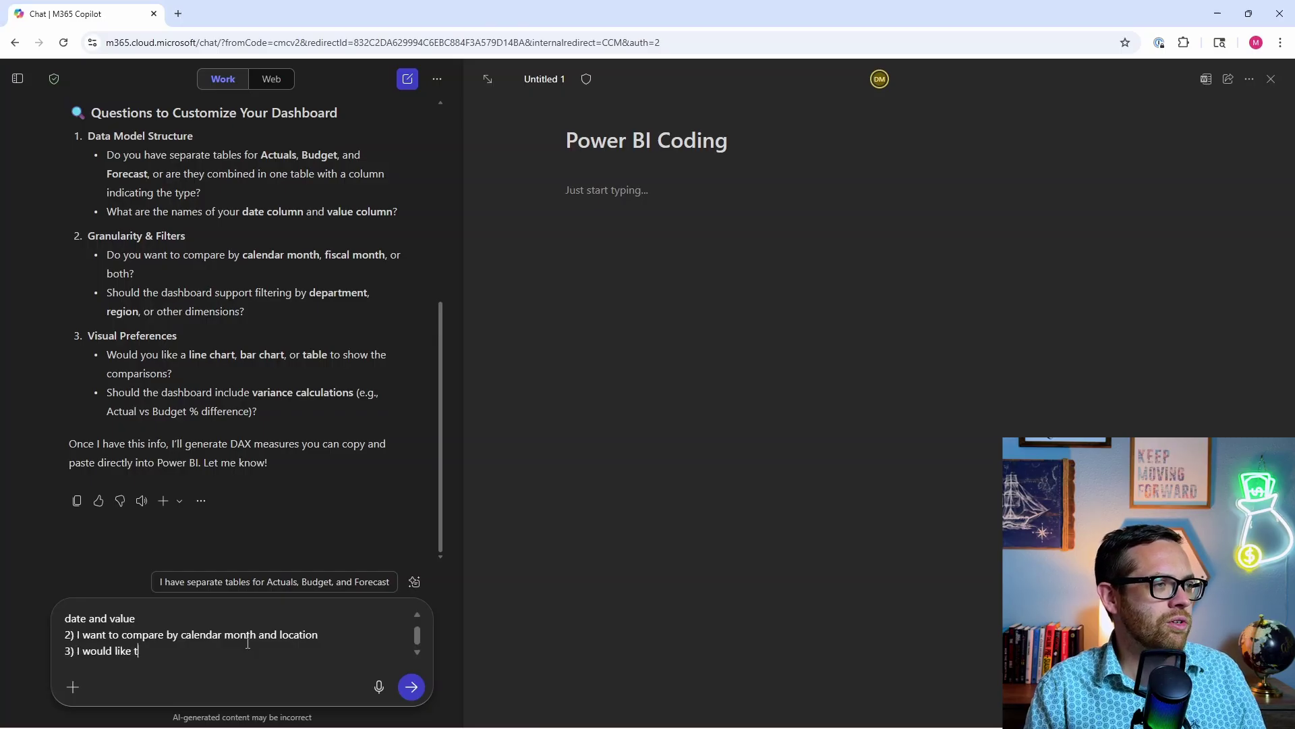
{"action": "key", "text": "BackSpace"}
{"action": "type", "text": "use a ta"}
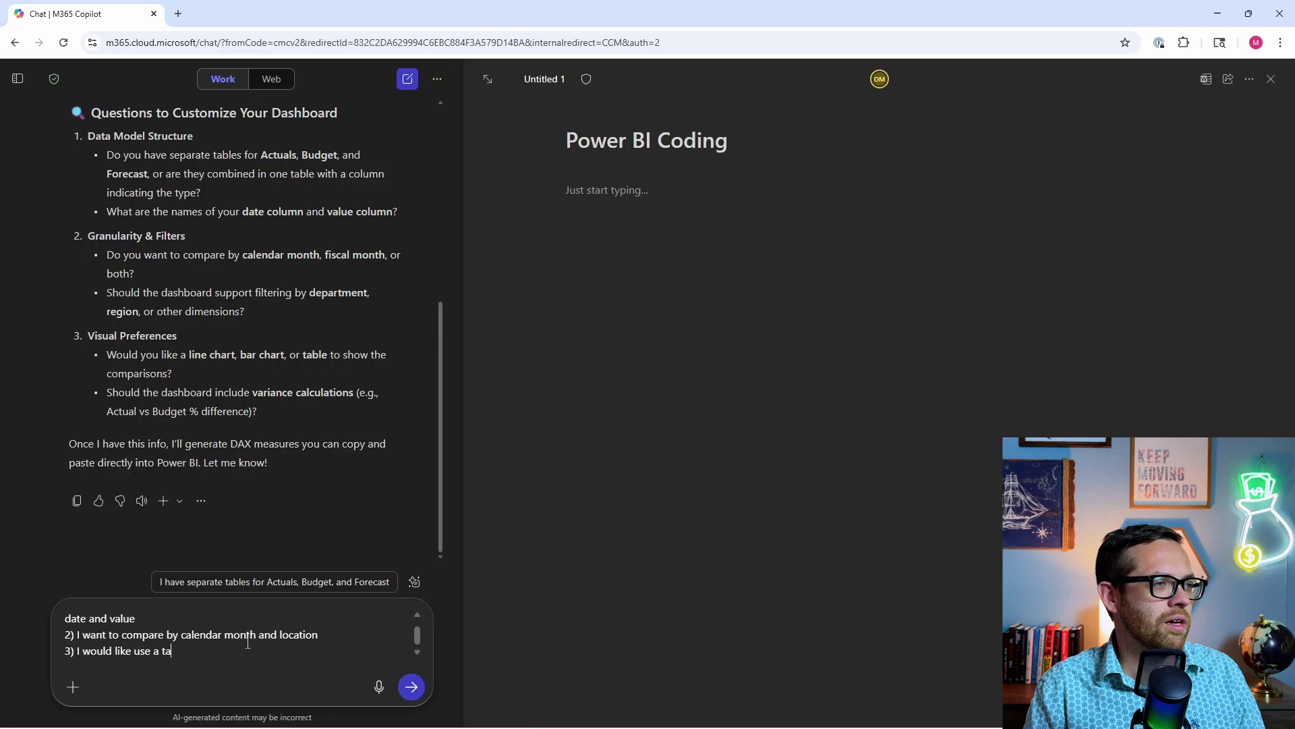
{"action": "type", "text": "ble and a bar chart"}
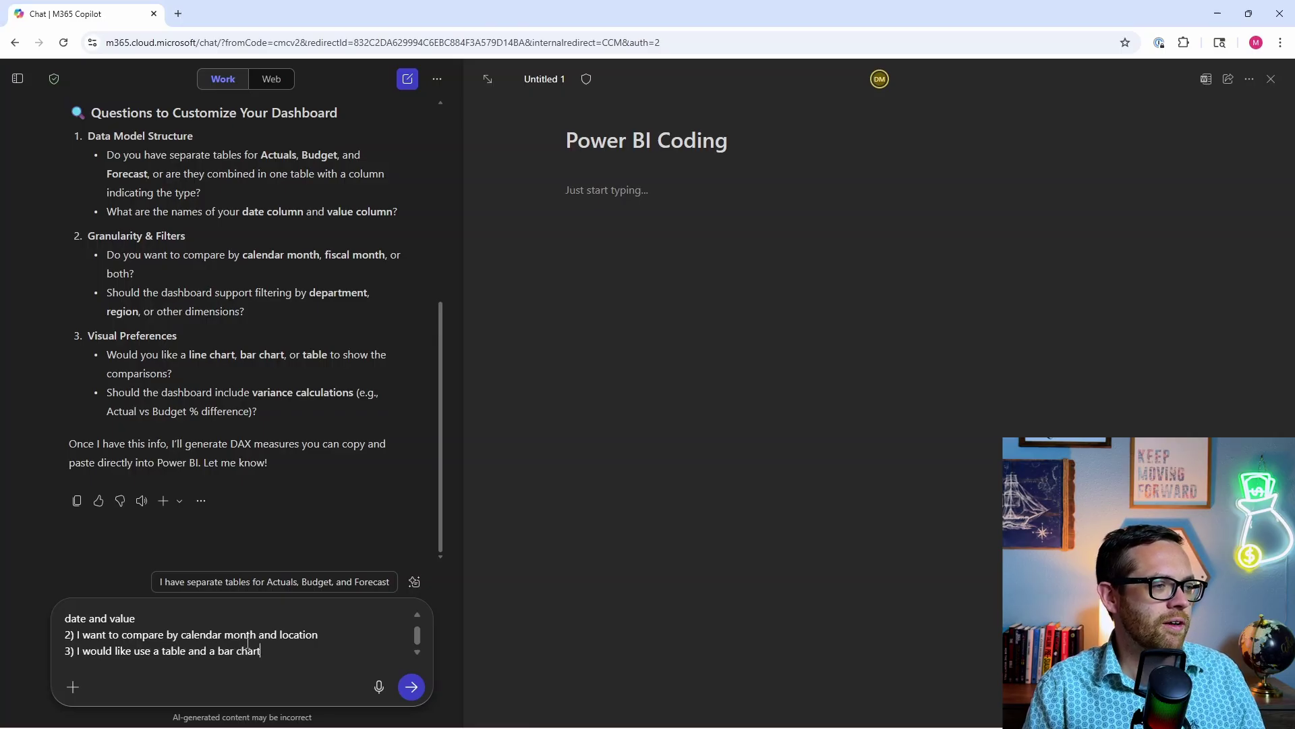
{"action": "key", "text": "Return"}
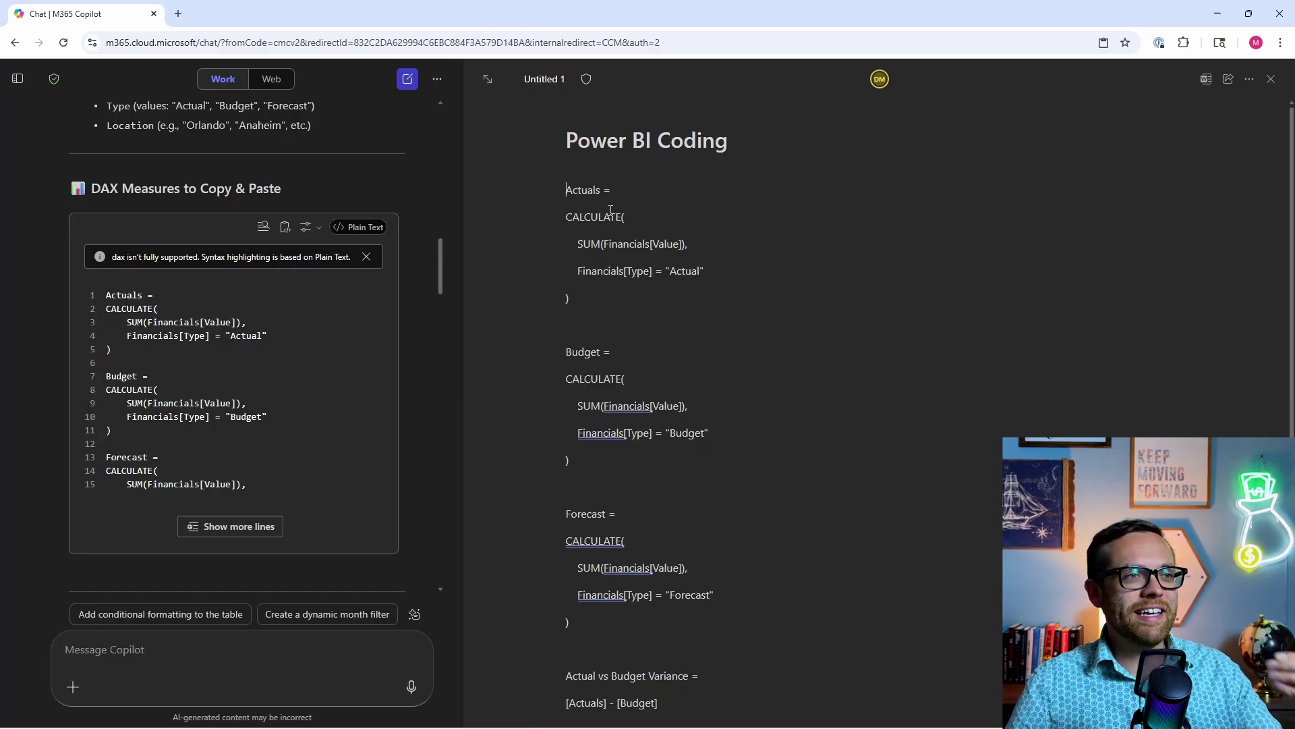
Step: Remove the lone ')' line under the Actuals measure and place ')' right after "Actual"
{"action": "mouse_move", "coordinate": [619, 255]}
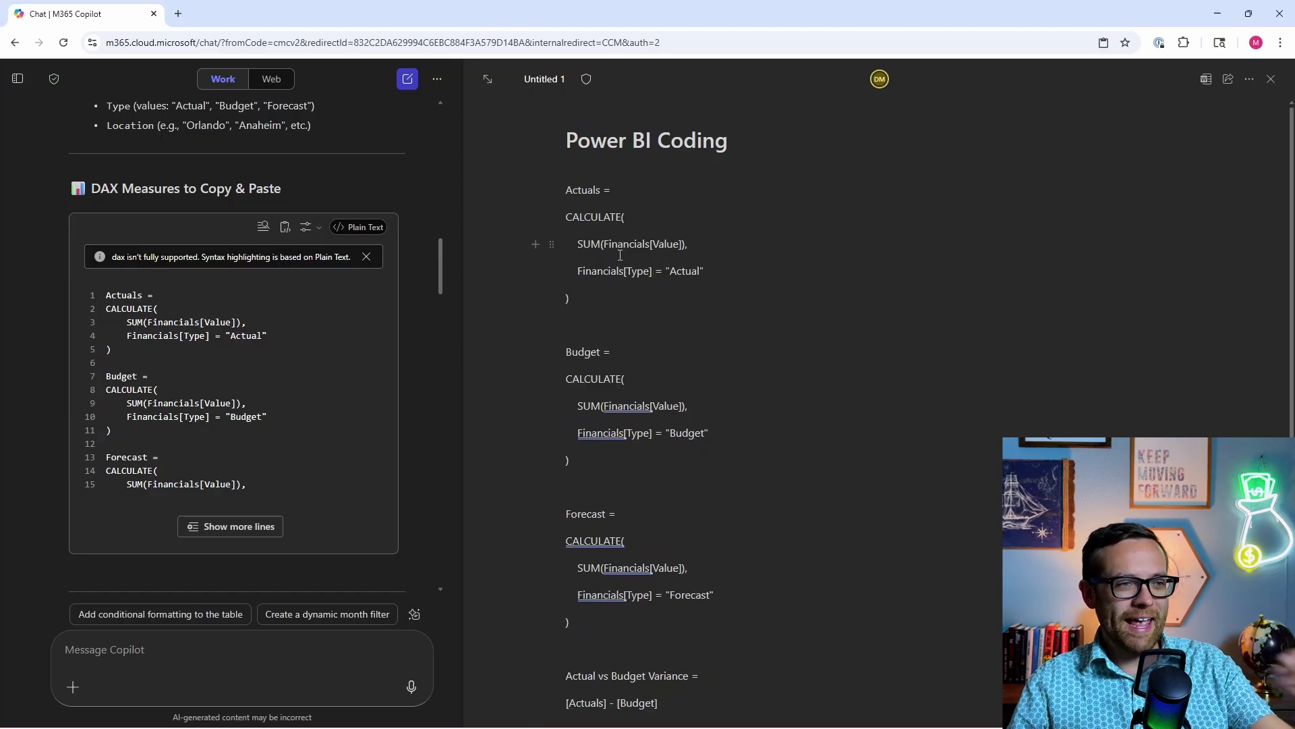
{"action": "left_click", "coordinate": [633, 298]}
{"action": "key", "text": "BackSpace"}
{"action": "key", "text": "BackSpace"}
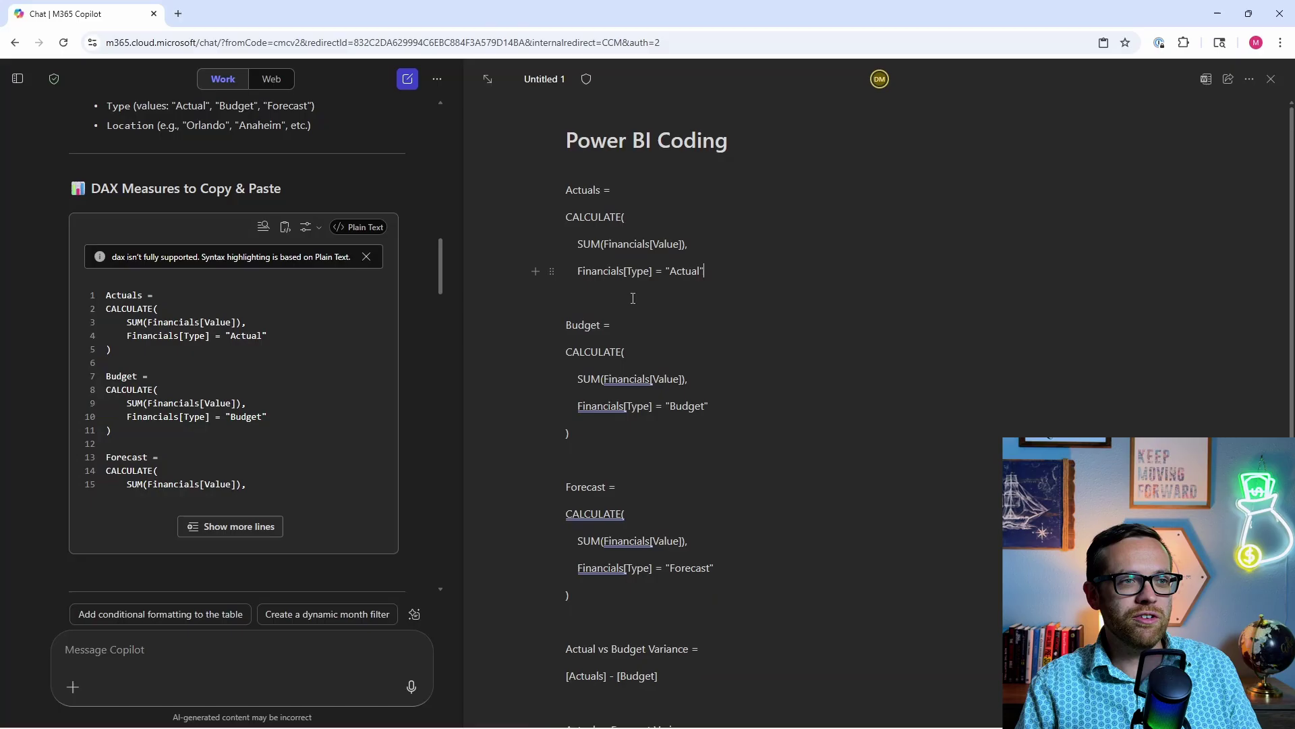
{"action": "type", "text": ")"}
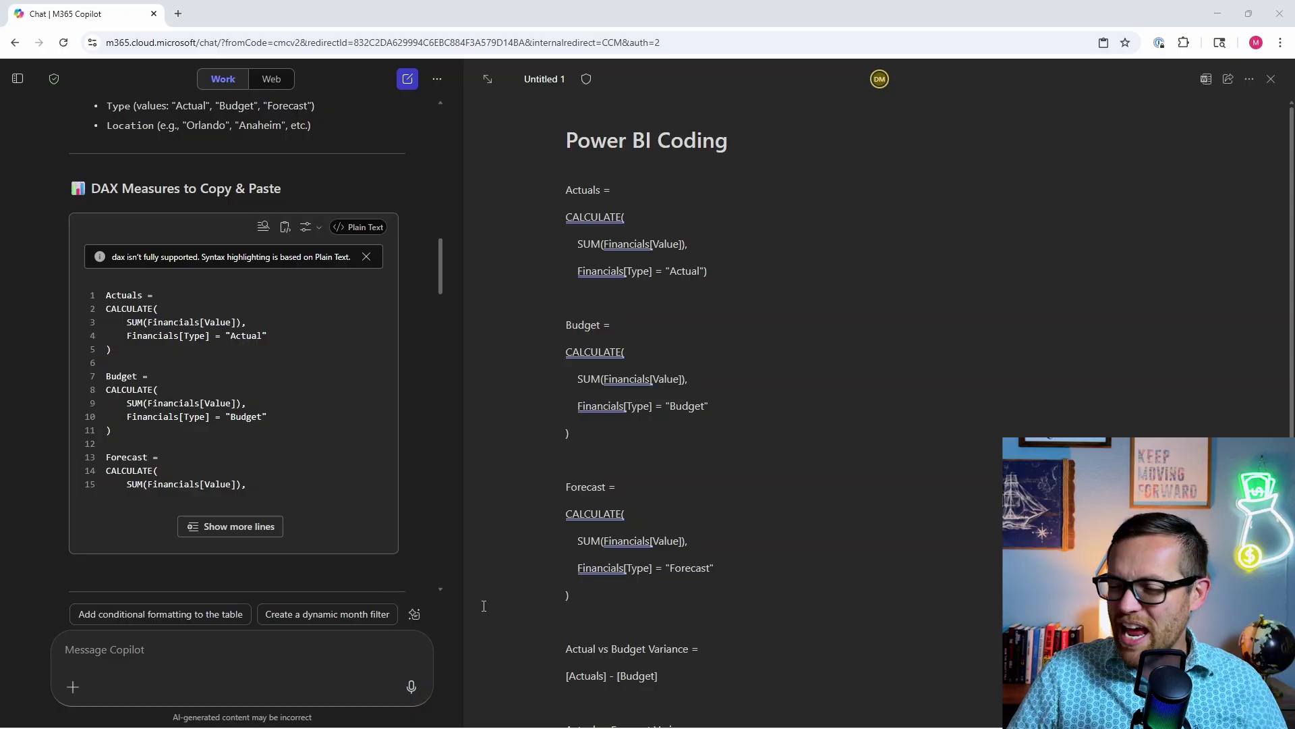
Step: Open the Prompt Gallery, browse its Task, Job type and Copilot agent filters, then view Your prompts
{"action": "left_click", "coordinate": [414, 615]}
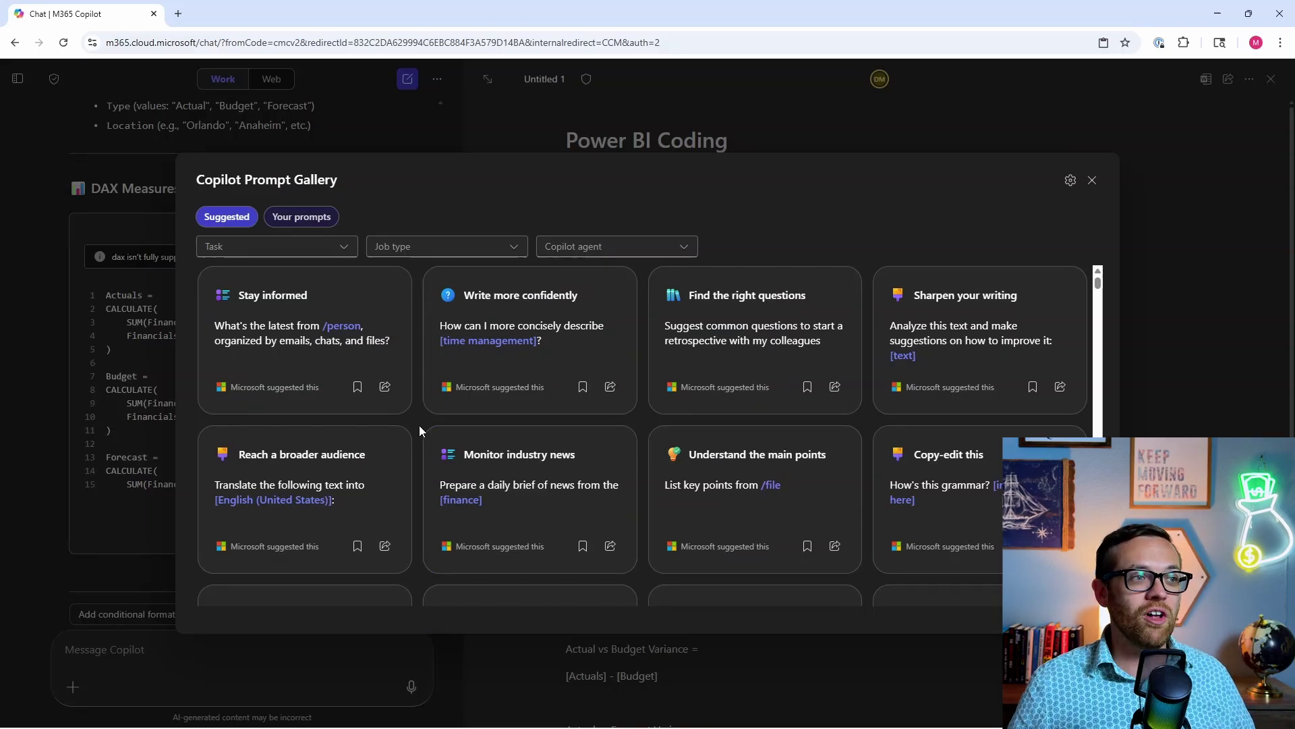
{"action": "left_click", "coordinate": [344, 247]}
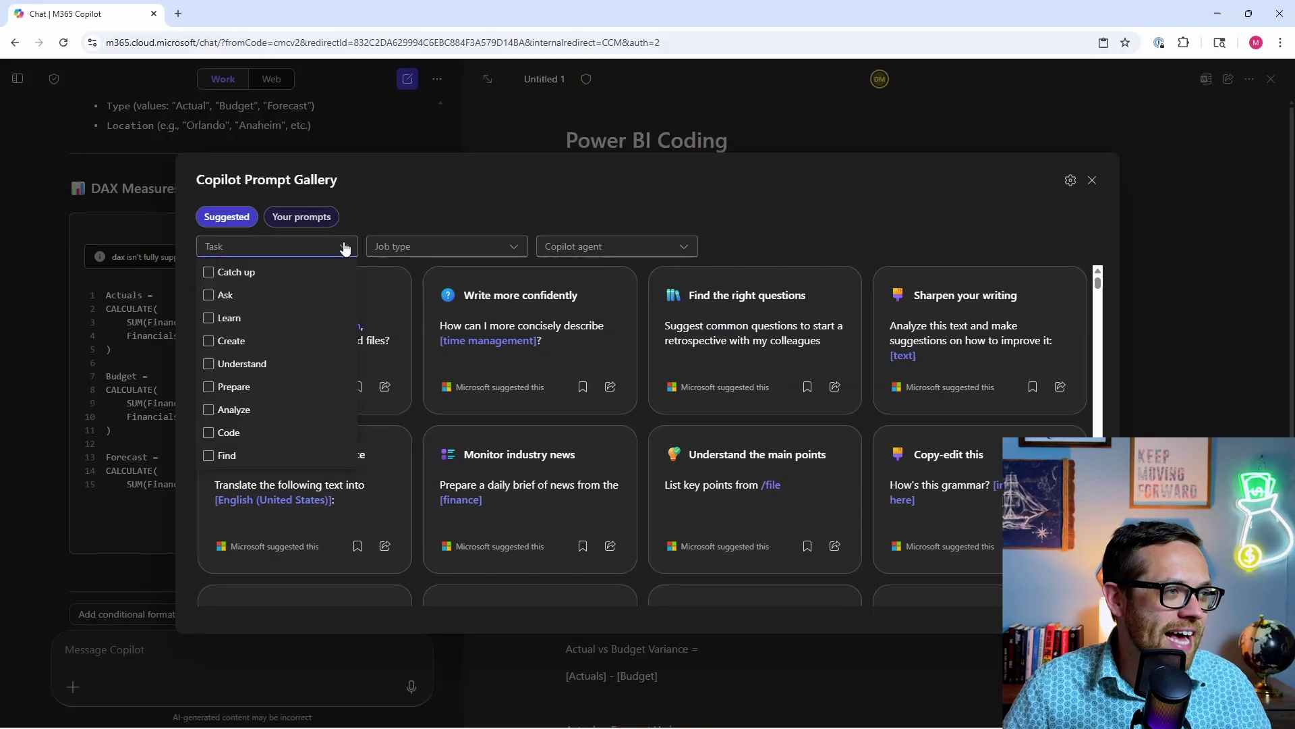
{"action": "left_click", "coordinate": [411, 251]}
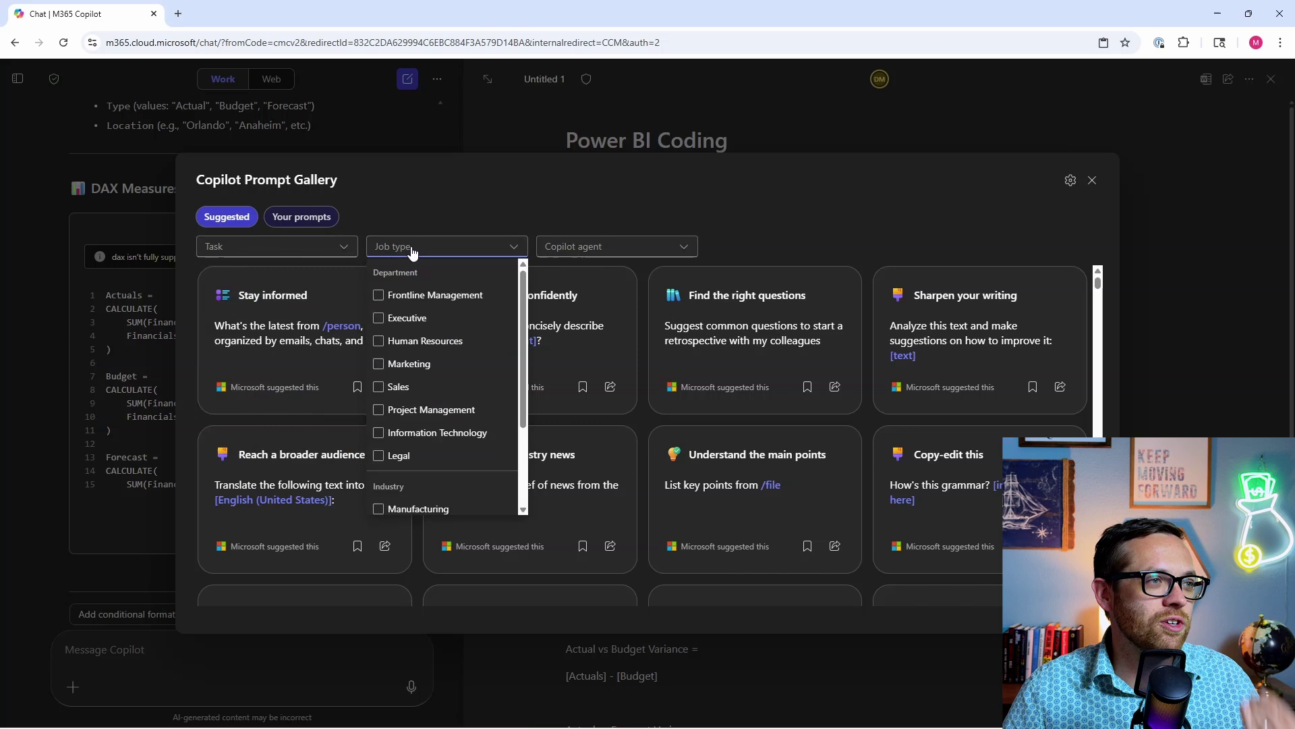
{"action": "left_click", "coordinate": [569, 248]}
{"action": "left_click", "coordinate": [589, 216]}
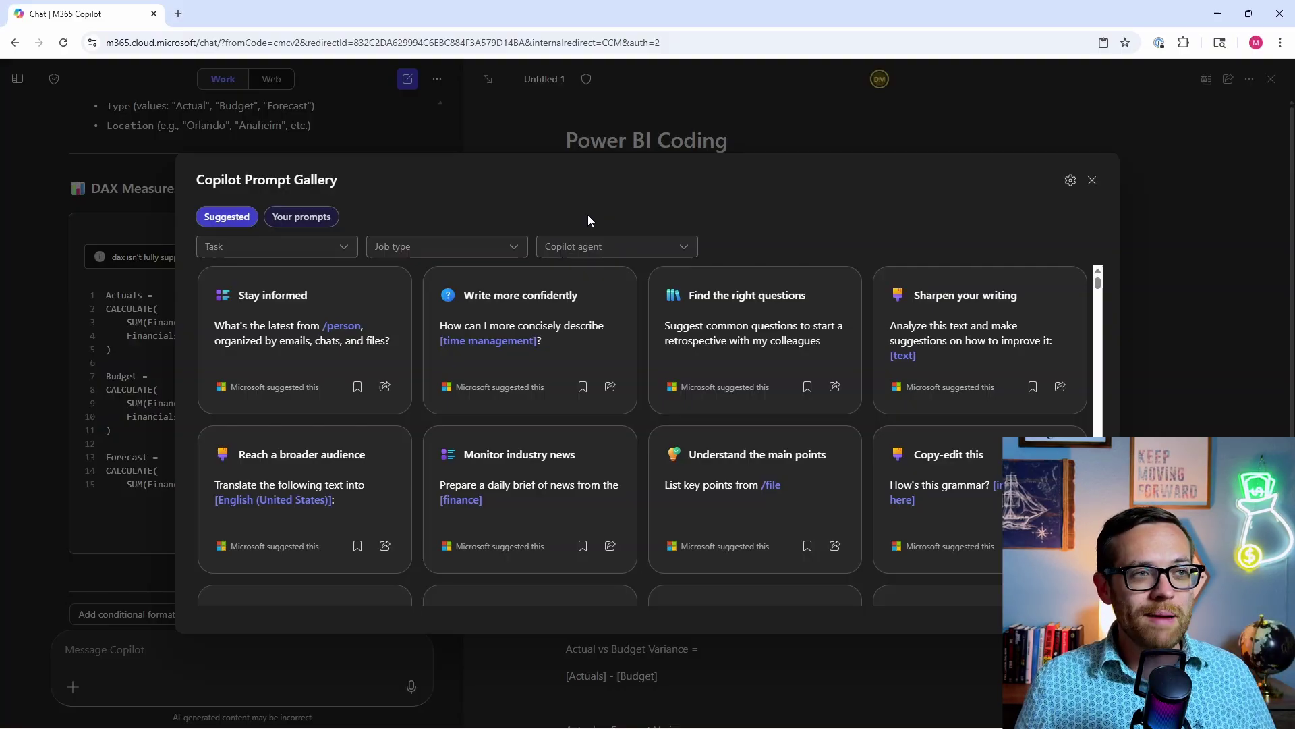
{"action": "left_click", "coordinate": [305, 218]}
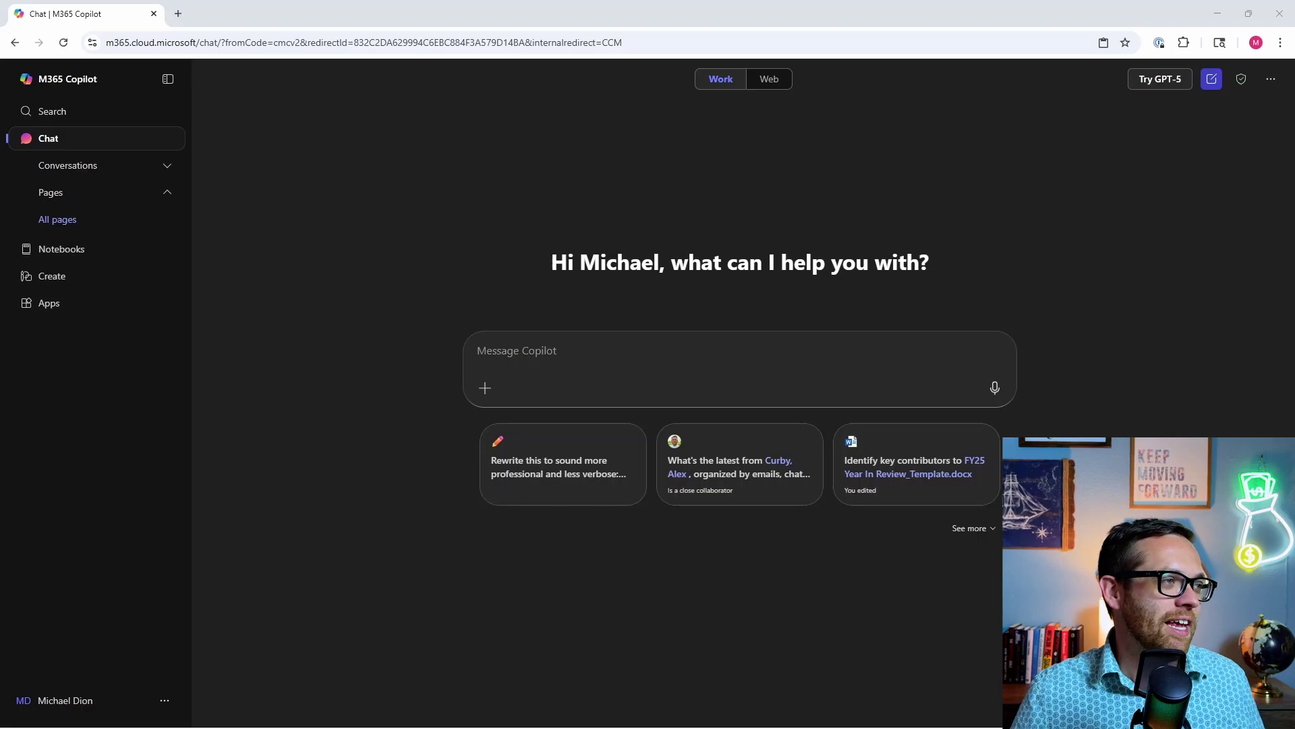
Step: Start an infographic describing how the balance sheet and income statement connect
{"action": "left_click", "coordinate": [135, 275]}
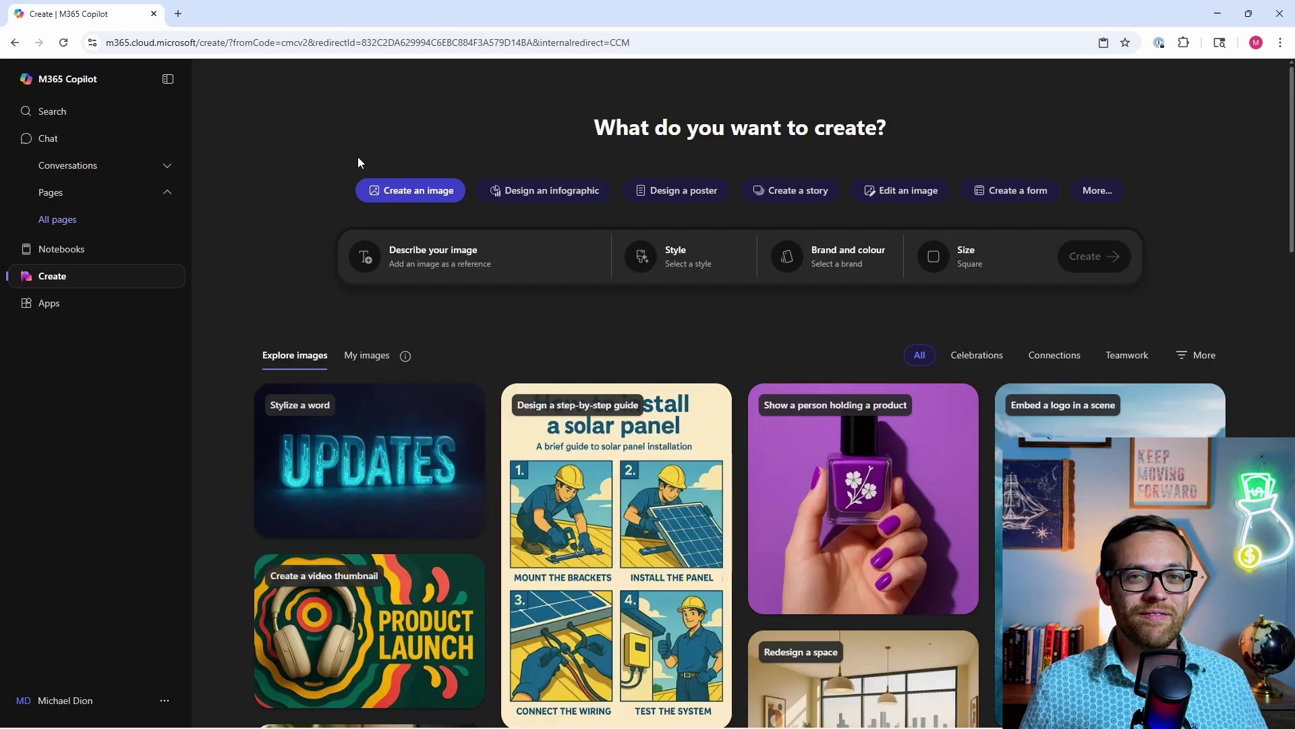
{"action": "left_click", "coordinate": [538, 190]}
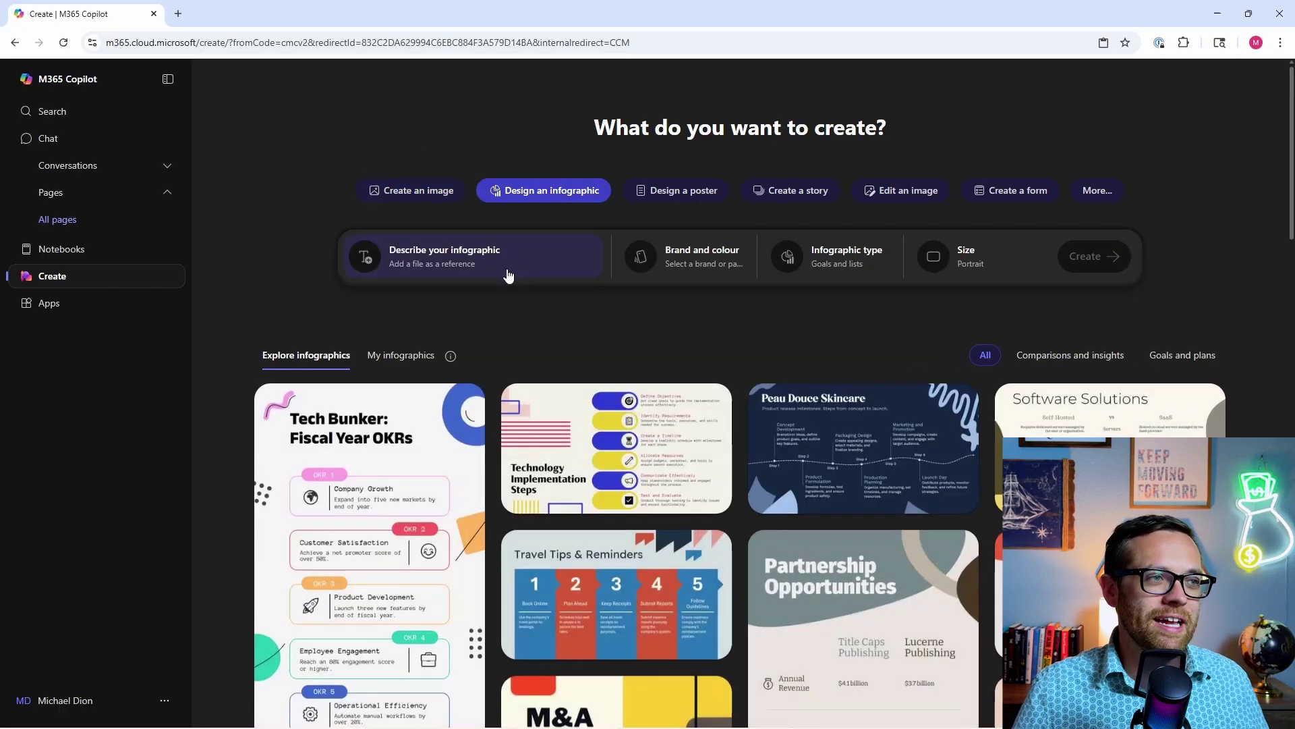
{"action": "left_click", "coordinate": [455, 268]}
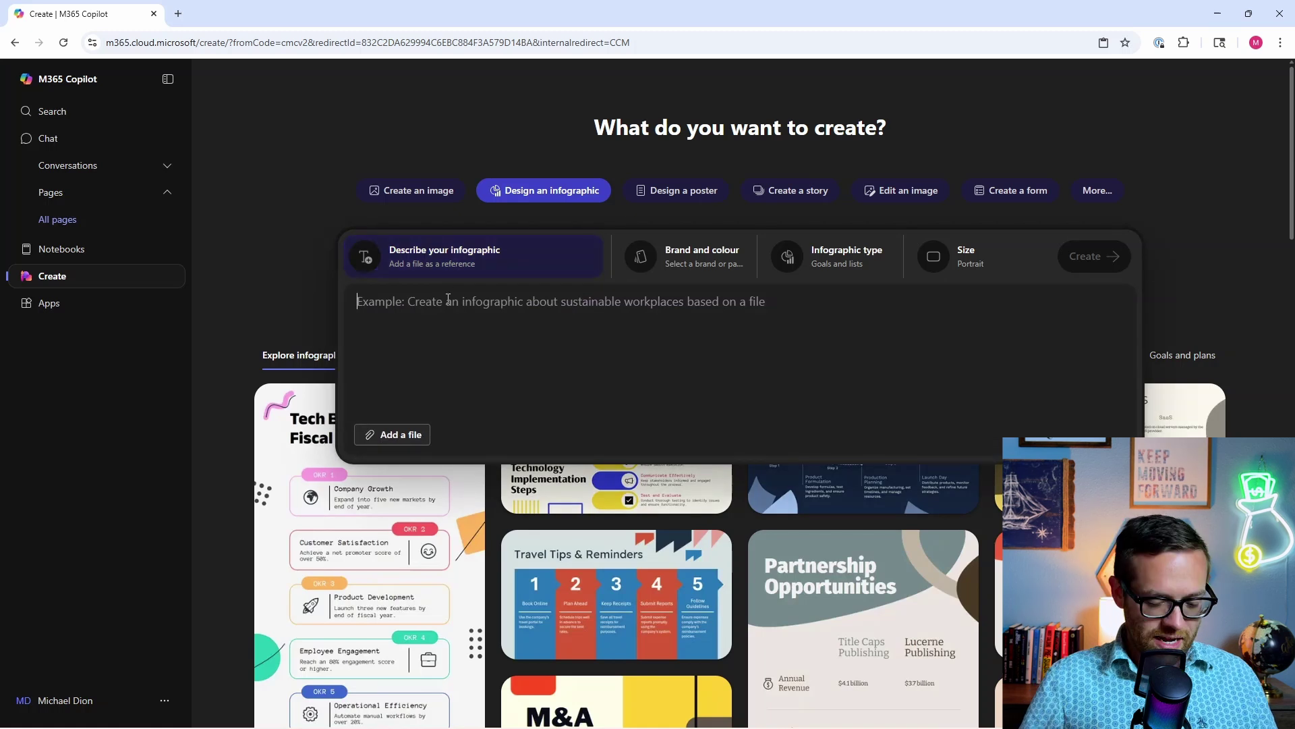
{"action": "type", "text": "Create an"}
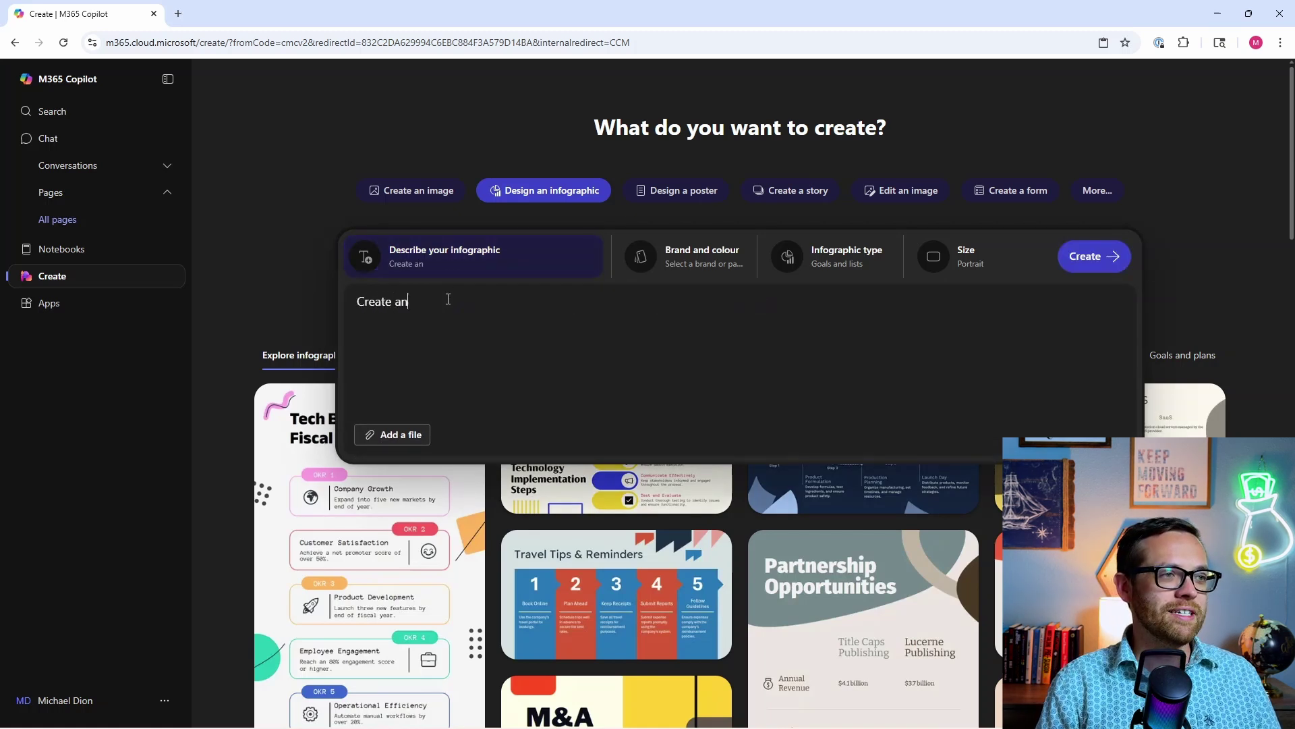
{"action": "type", "text": " infographic t"}
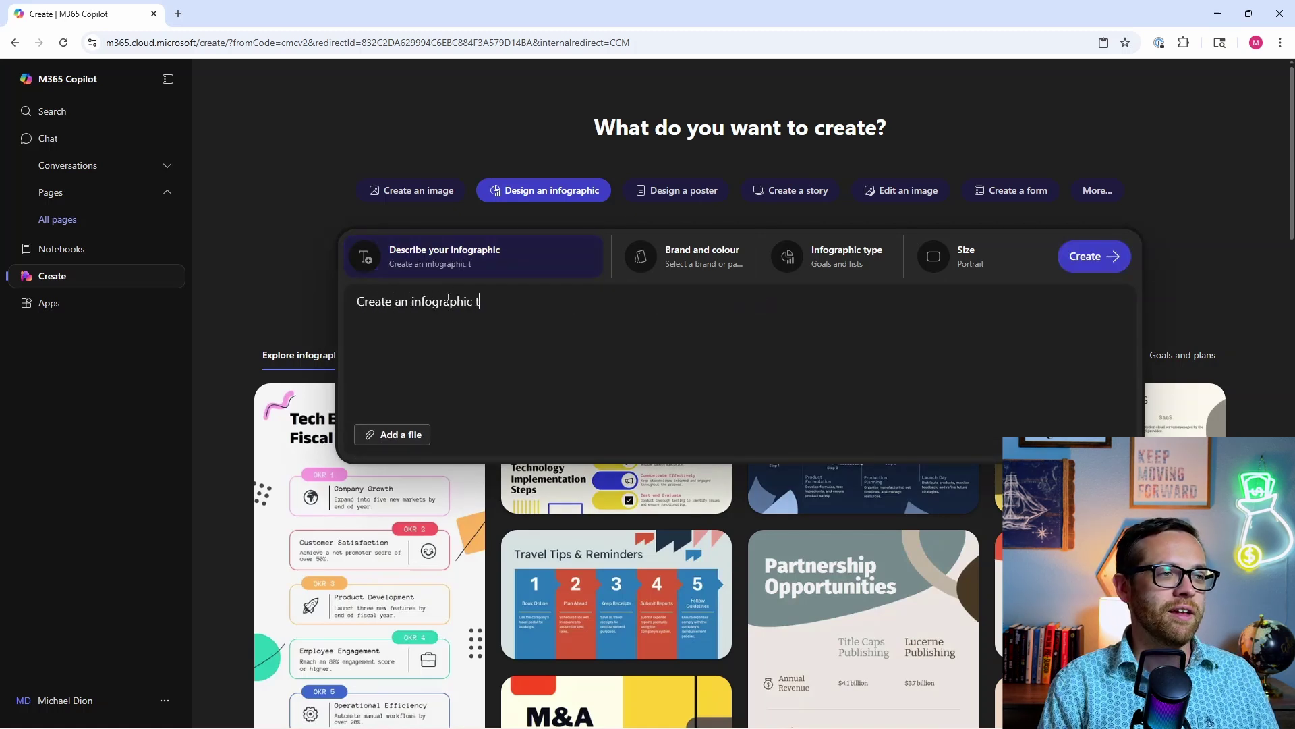
{"action": "type", "text": "hat explains "}
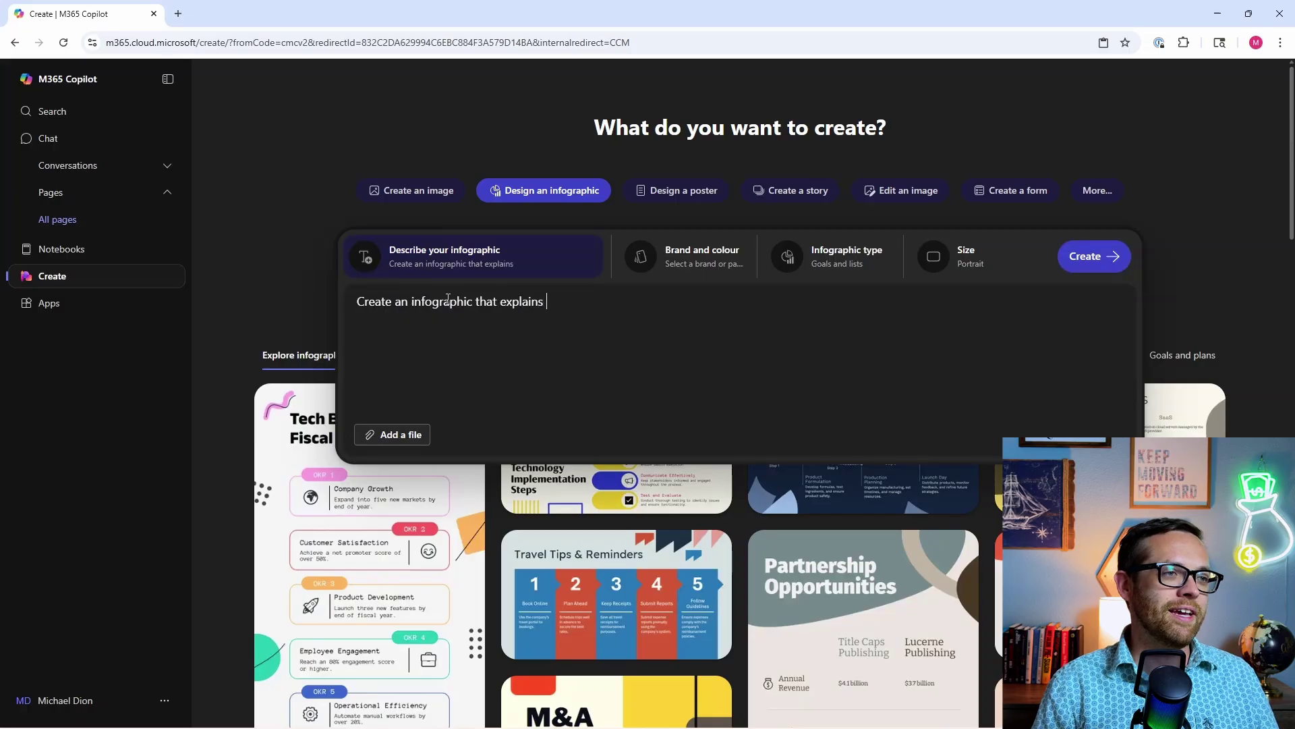
{"action": "type", "text": "how the balance sh"}
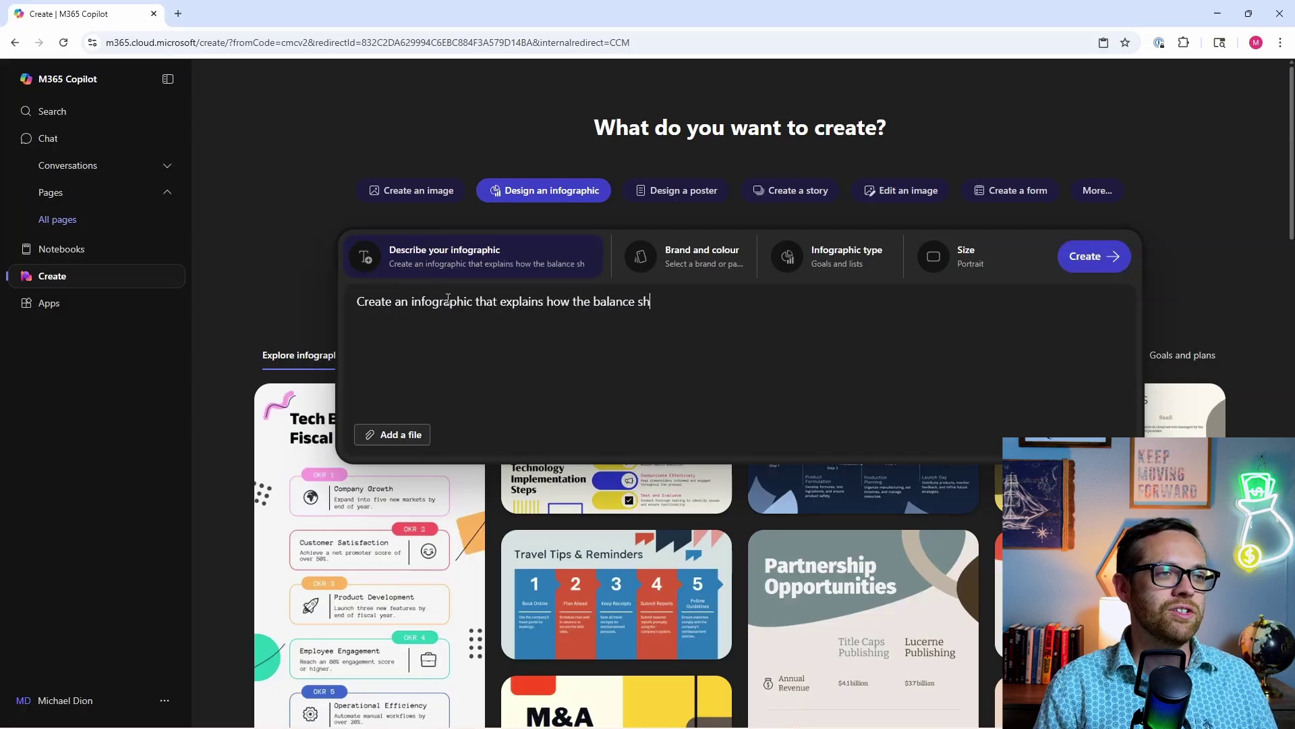
{"action": "type", "text": "eet and income stateet and income stat"}
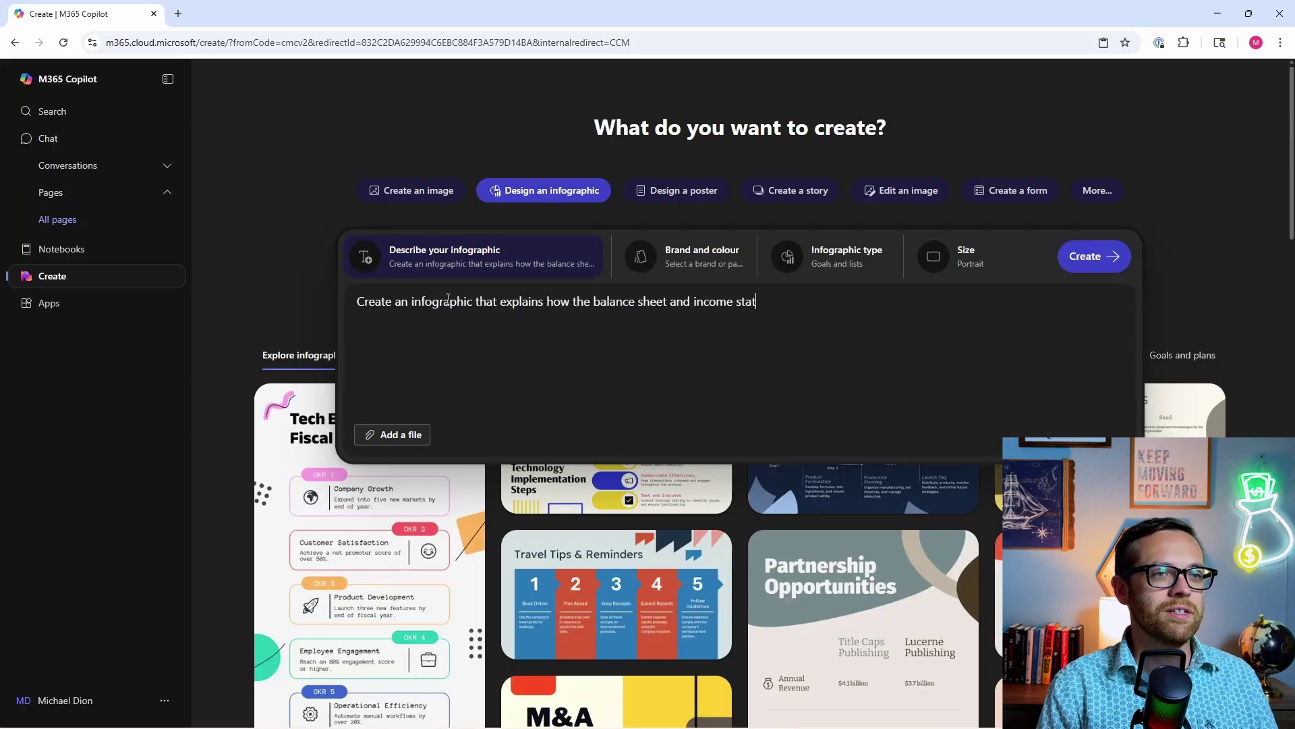
{"action": "type", "text": "ement are connect"}
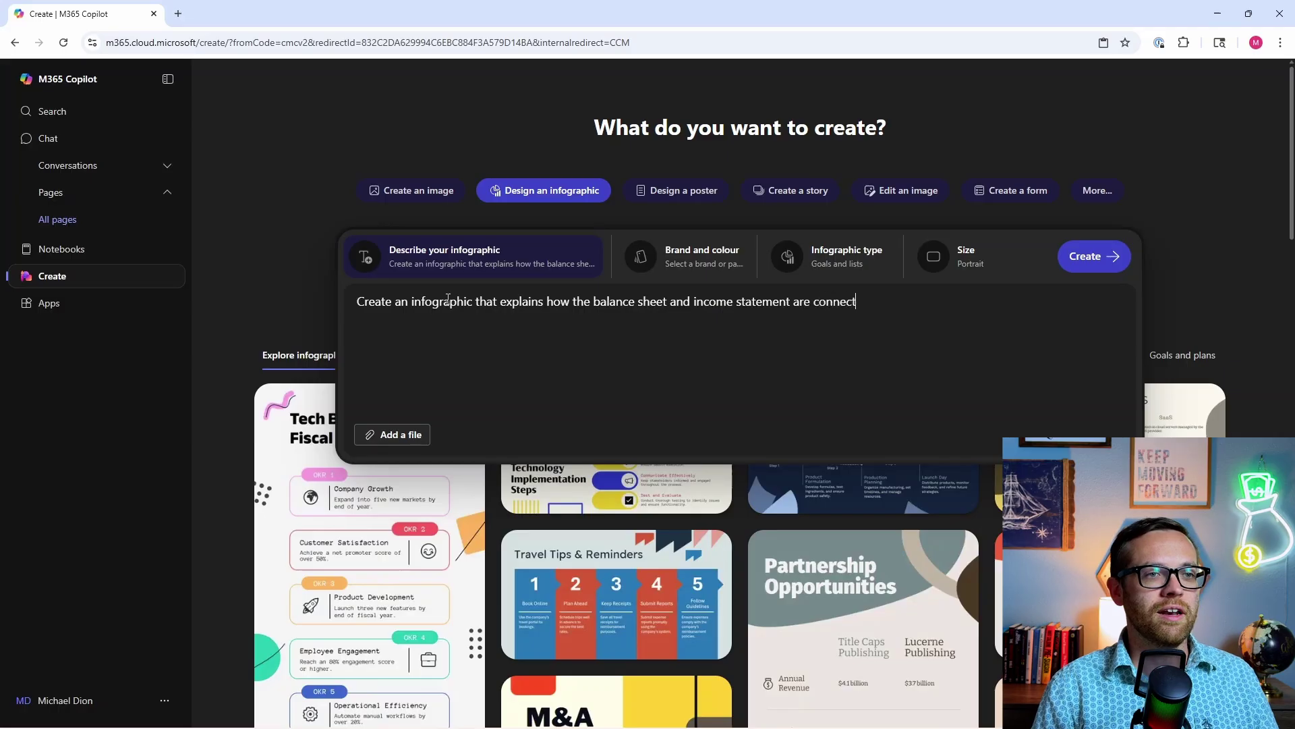
{"action": "type", "text": "ed"}
Step: Choose the dark blue, sand and sky blue palette and the Comparisons layout, then check the size options
{"action": "left_click", "coordinate": [680, 265]}
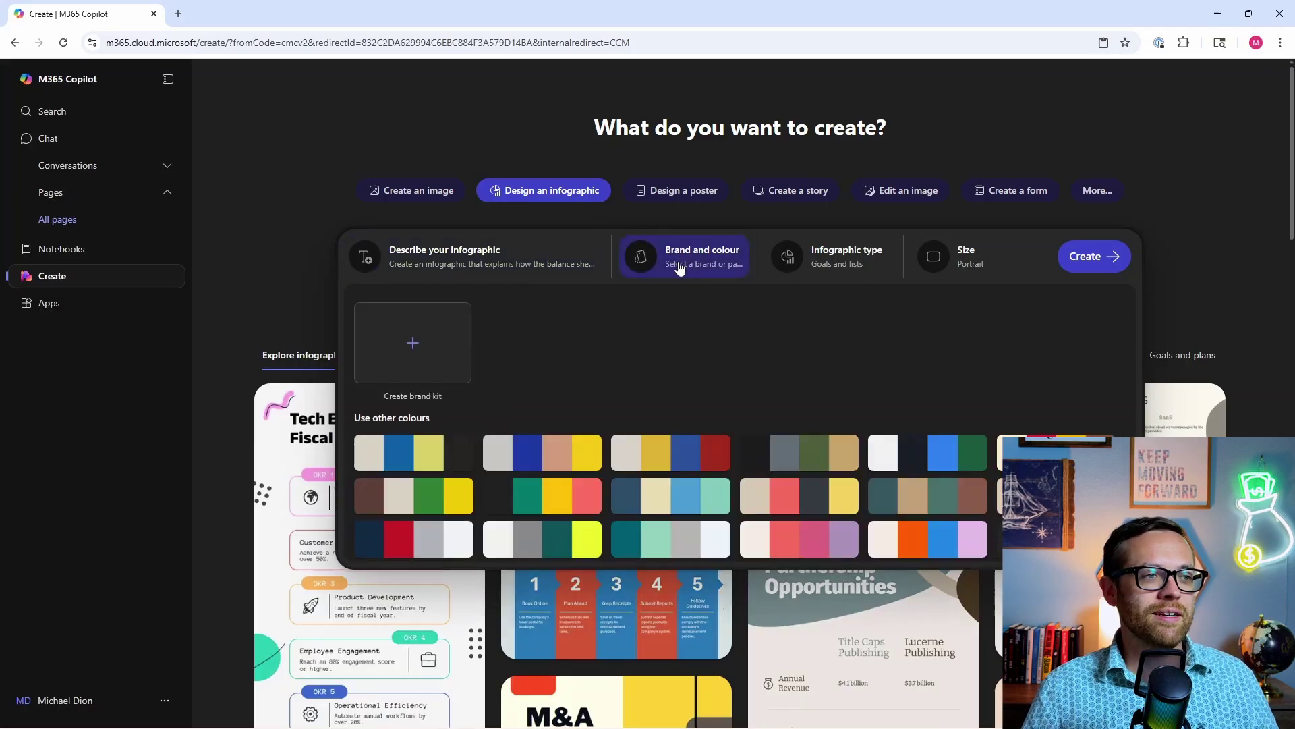
{"action": "left_click", "coordinate": [671, 498]}
{"action": "left_click", "coordinate": [844, 270]}
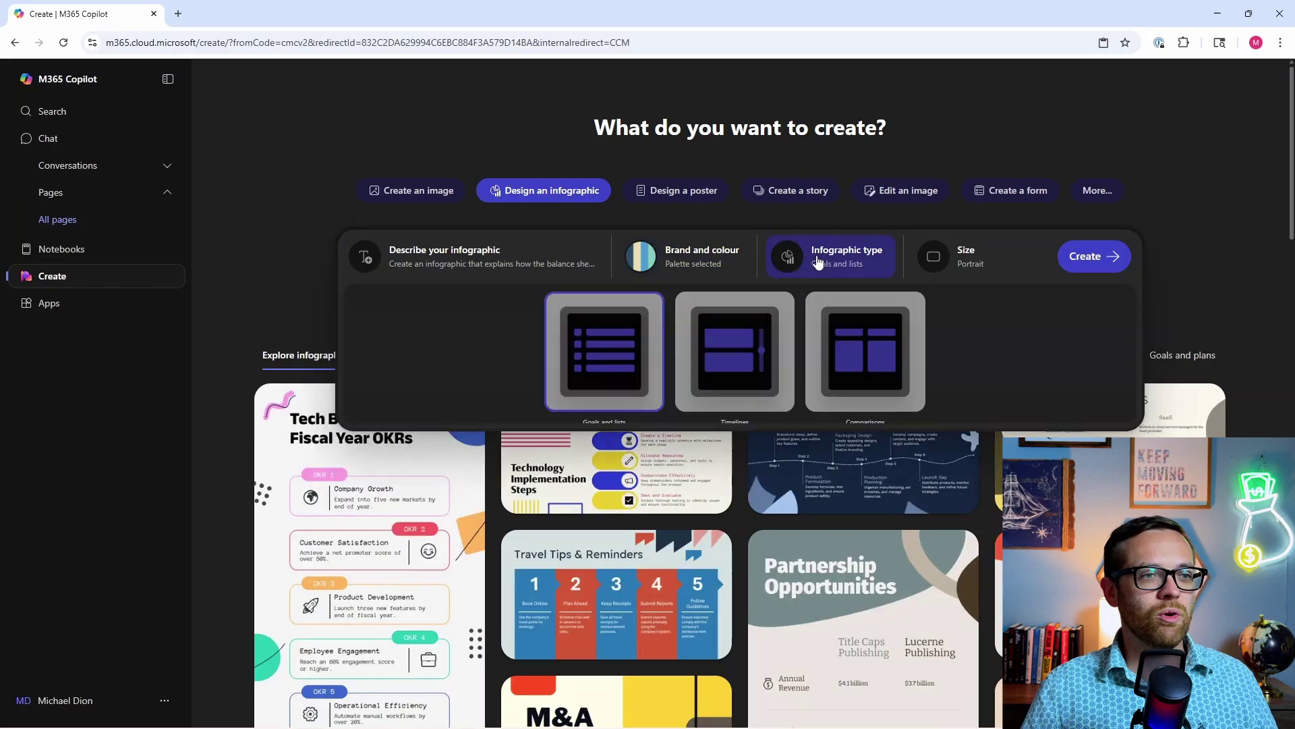
{"action": "left_click", "coordinate": [864, 355]}
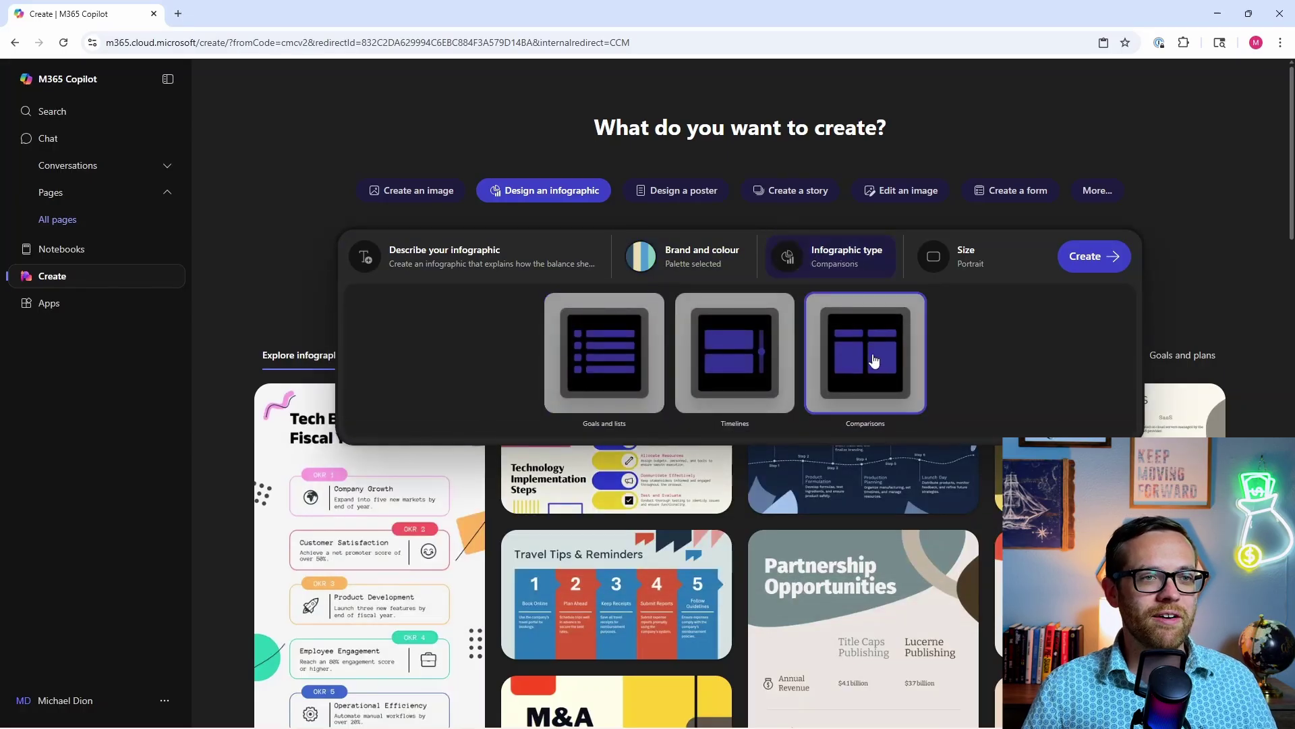
{"action": "left_click", "coordinate": [972, 256]}
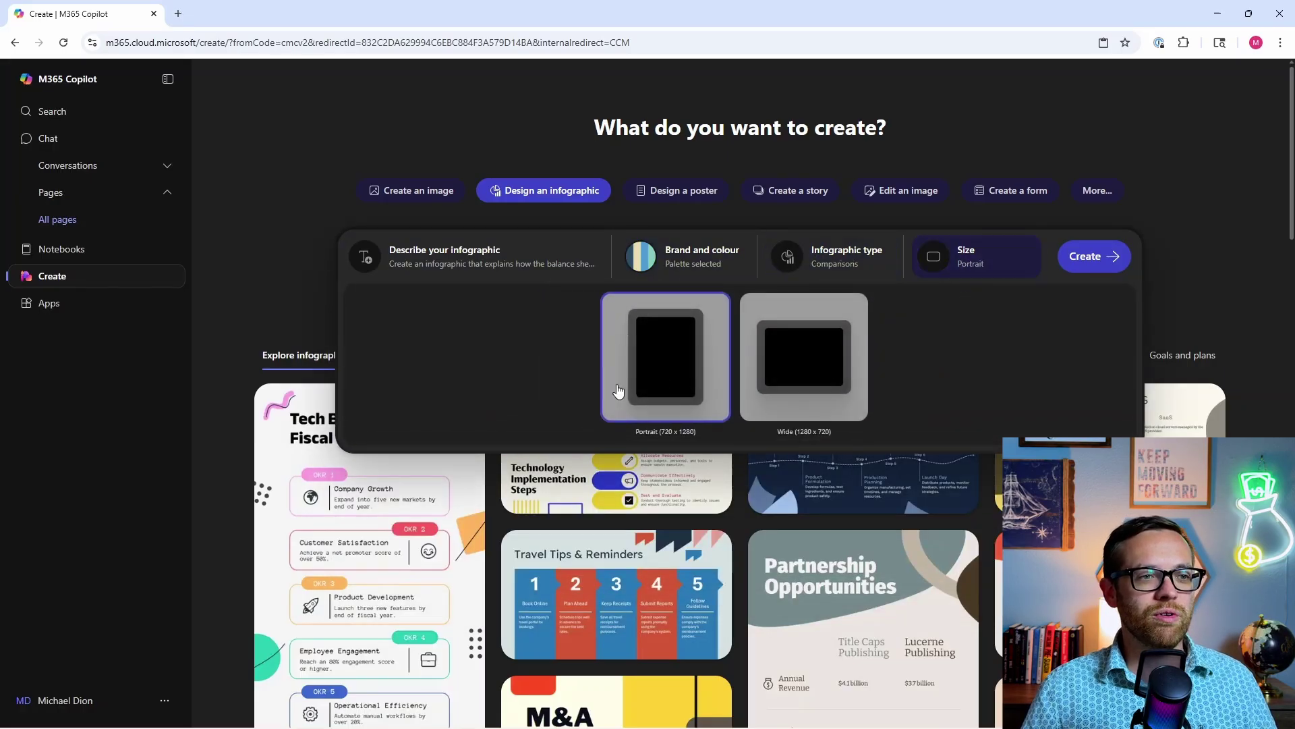
Step: Generate the balance sheet infographic, producing four designs
{"action": "left_click", "coordinate": [1088, 257]}
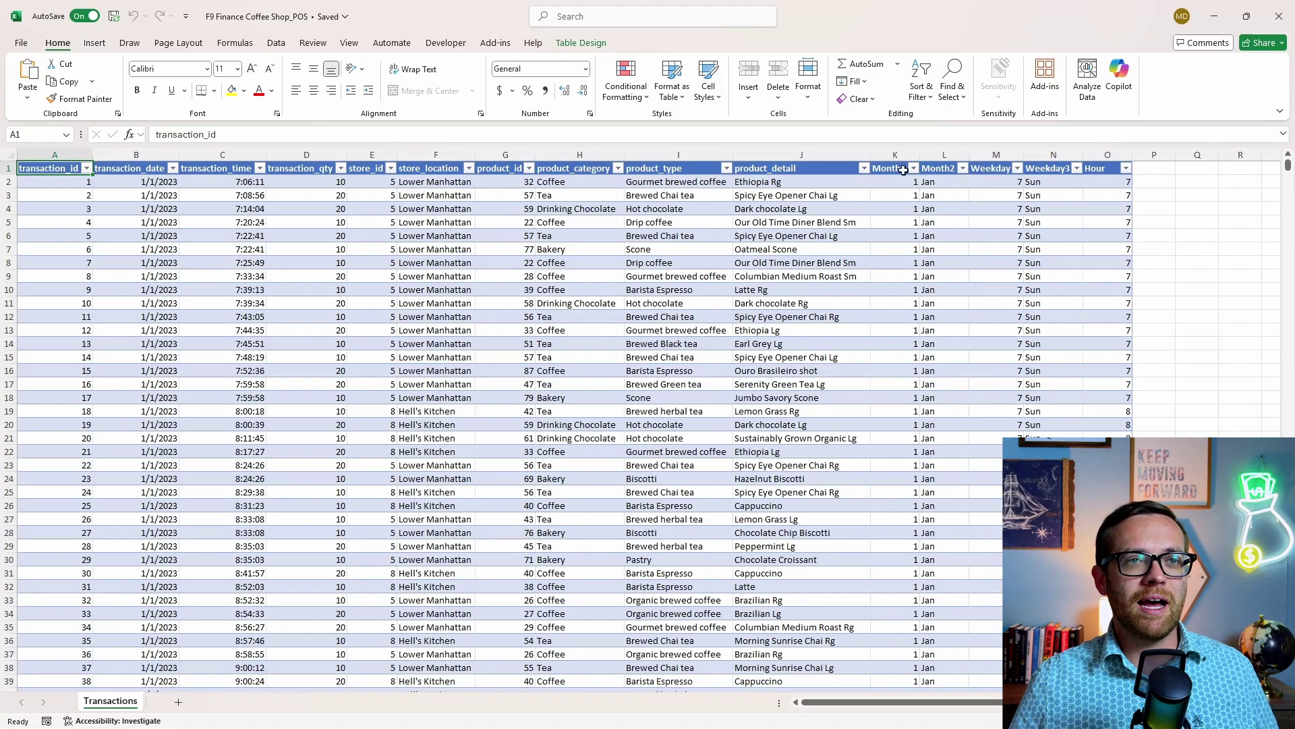
Step: Ask Excel Copilot: 'Using table "transactions" forecast the next 3 months of sales using Python'
{"action": "left_click", "coordinate": [1118, 84]}
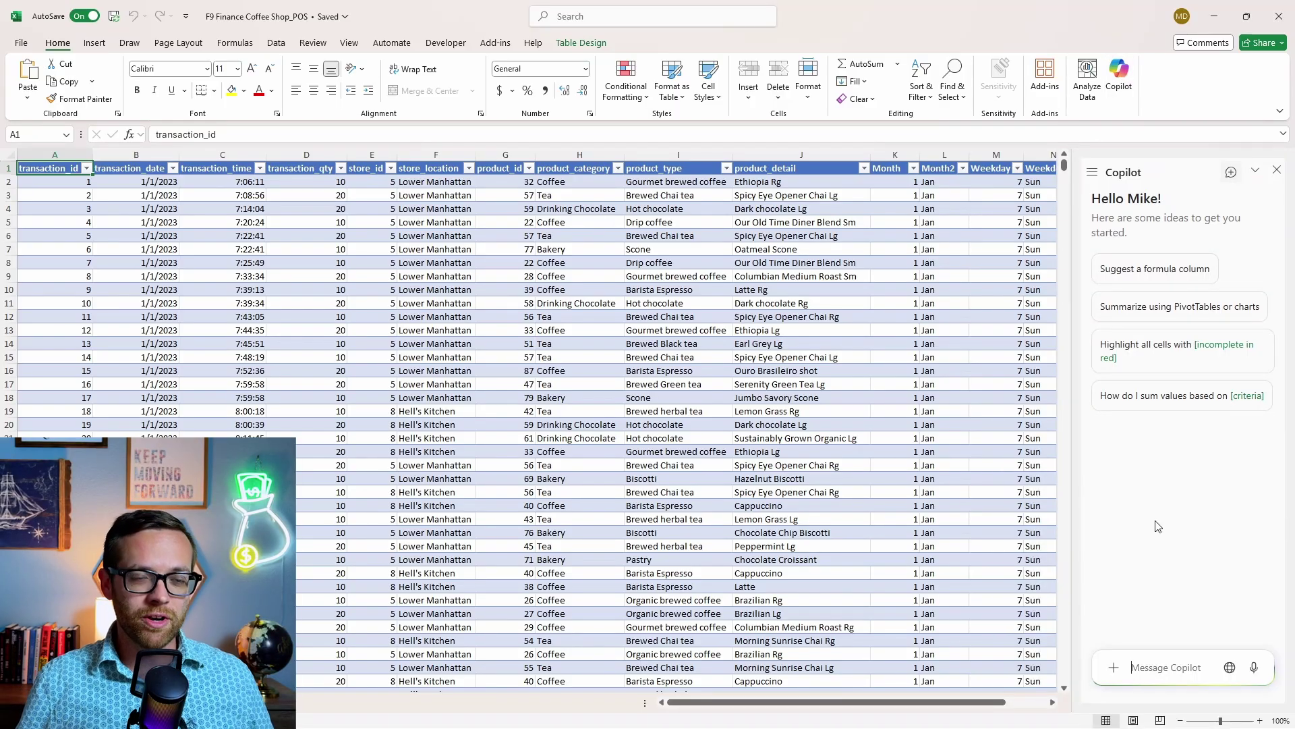
{"action": "type", "text": "Usin"}
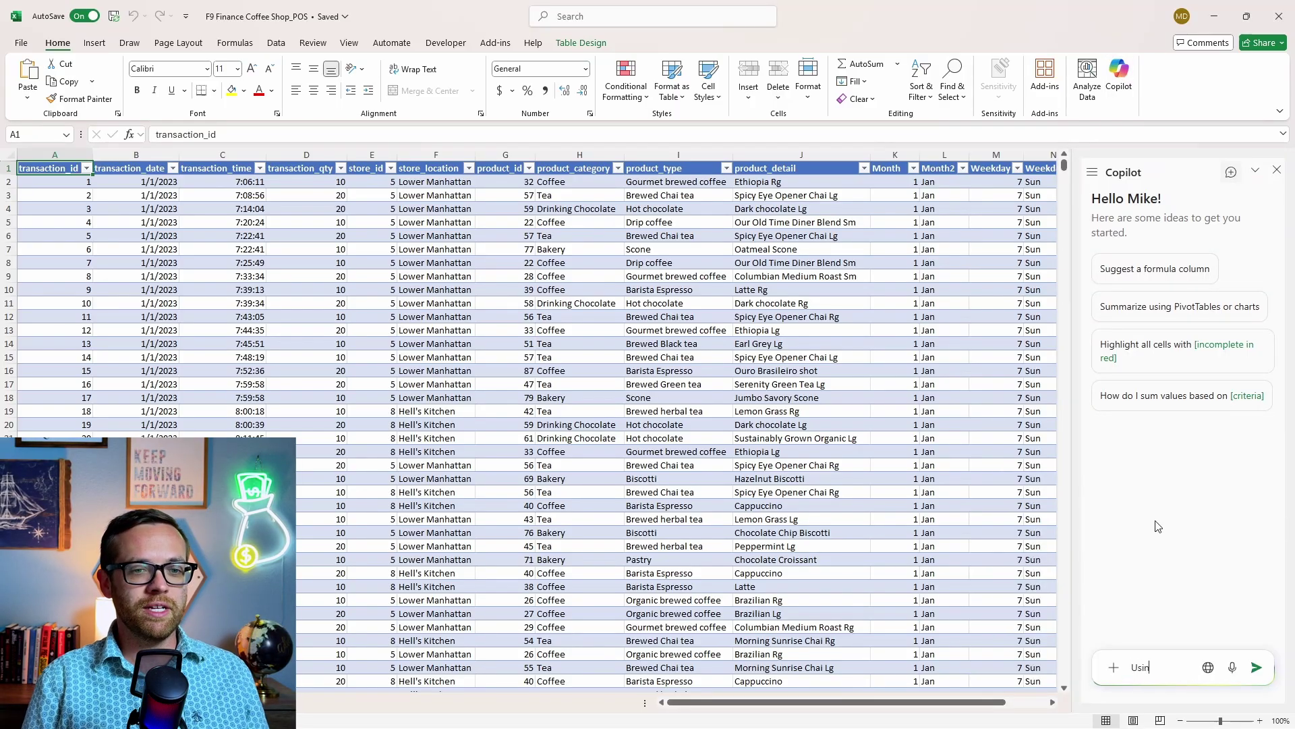
{"action": "type", "text": "g table"}
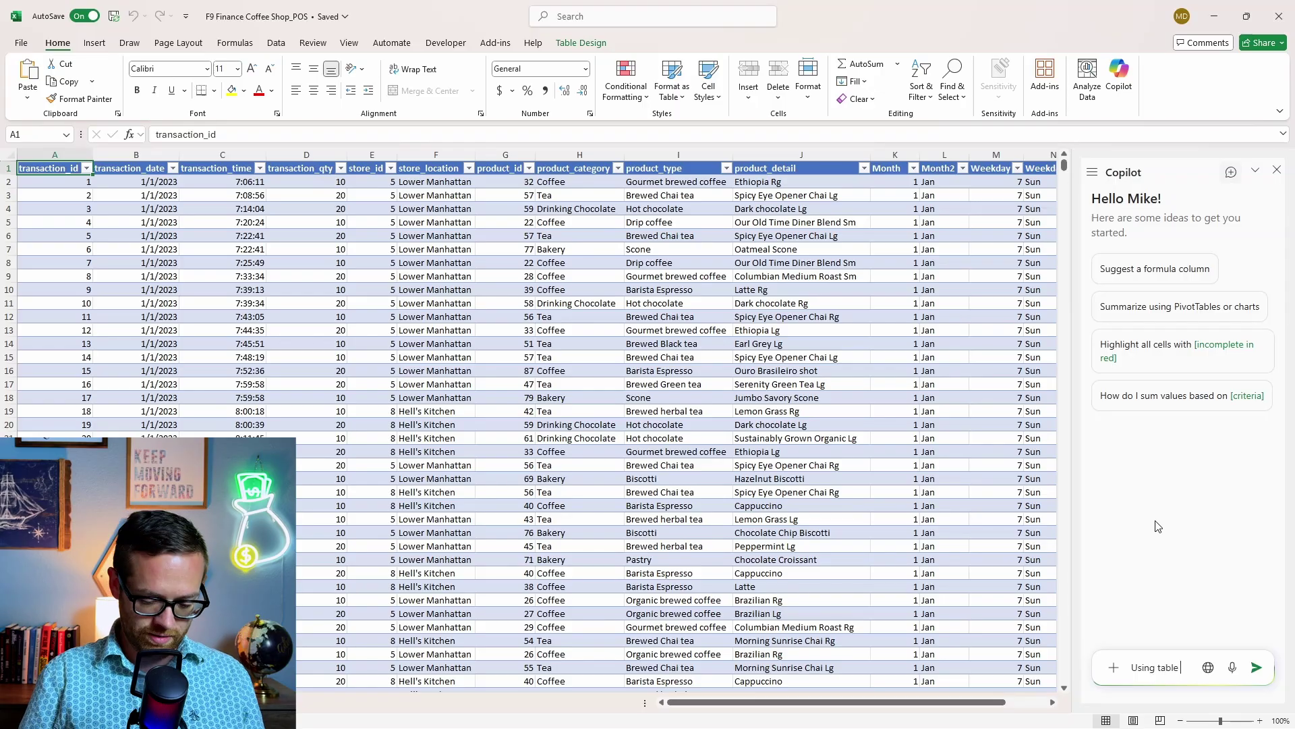
{"action": "type", "text": " \"transactio"}
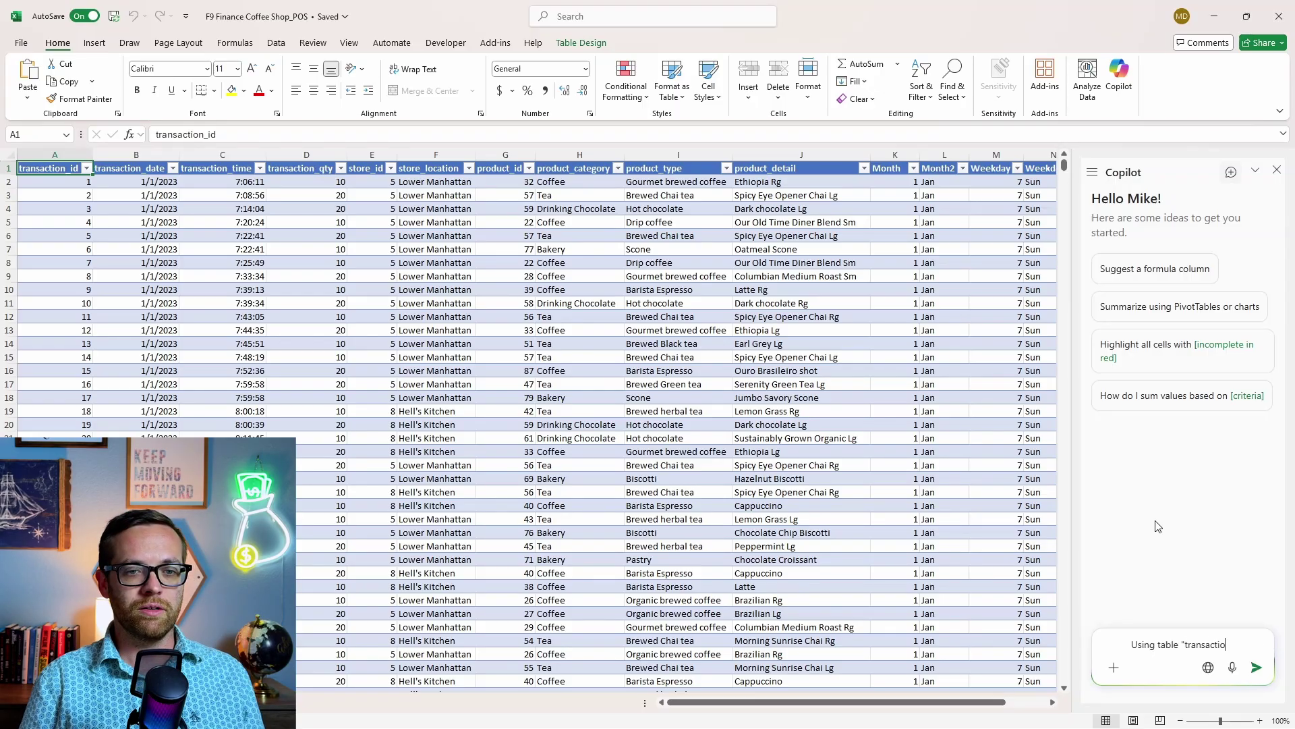
{"action": "type", "text": "ns\" foreca"}
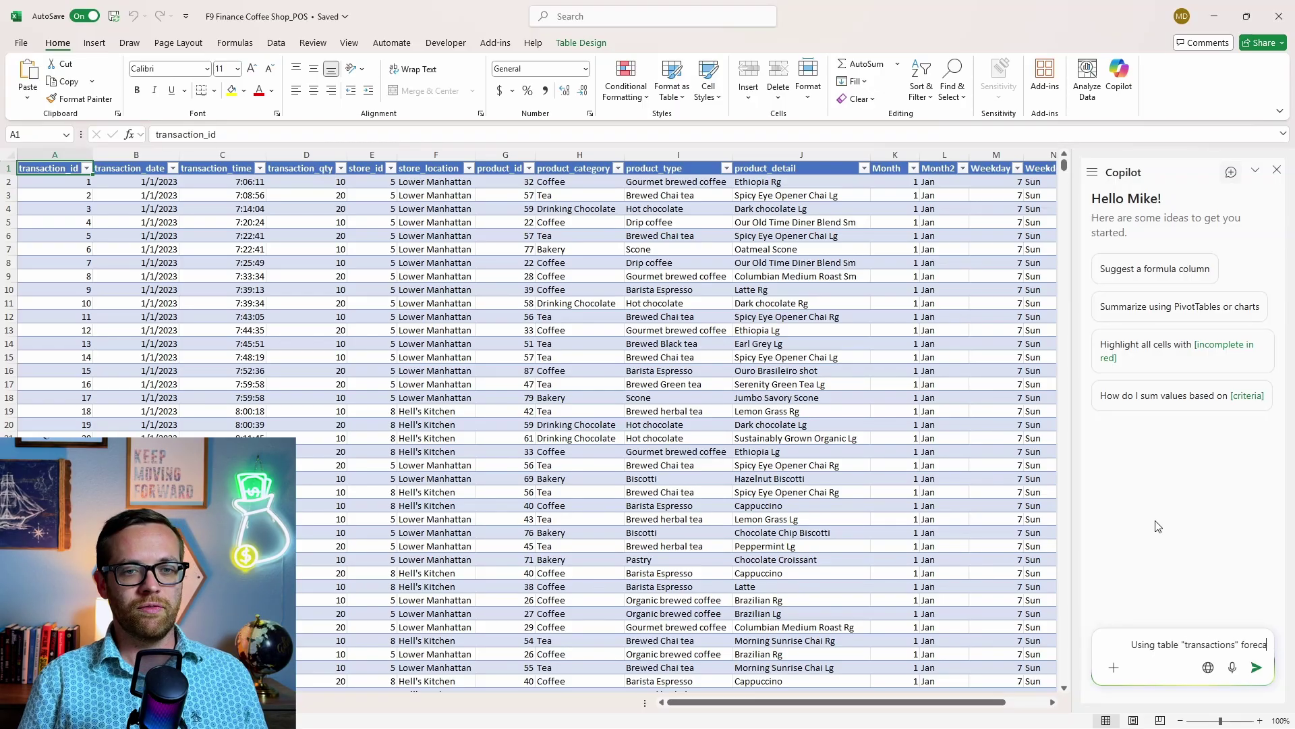
{"action": "type", "text": "st the next 3 "}
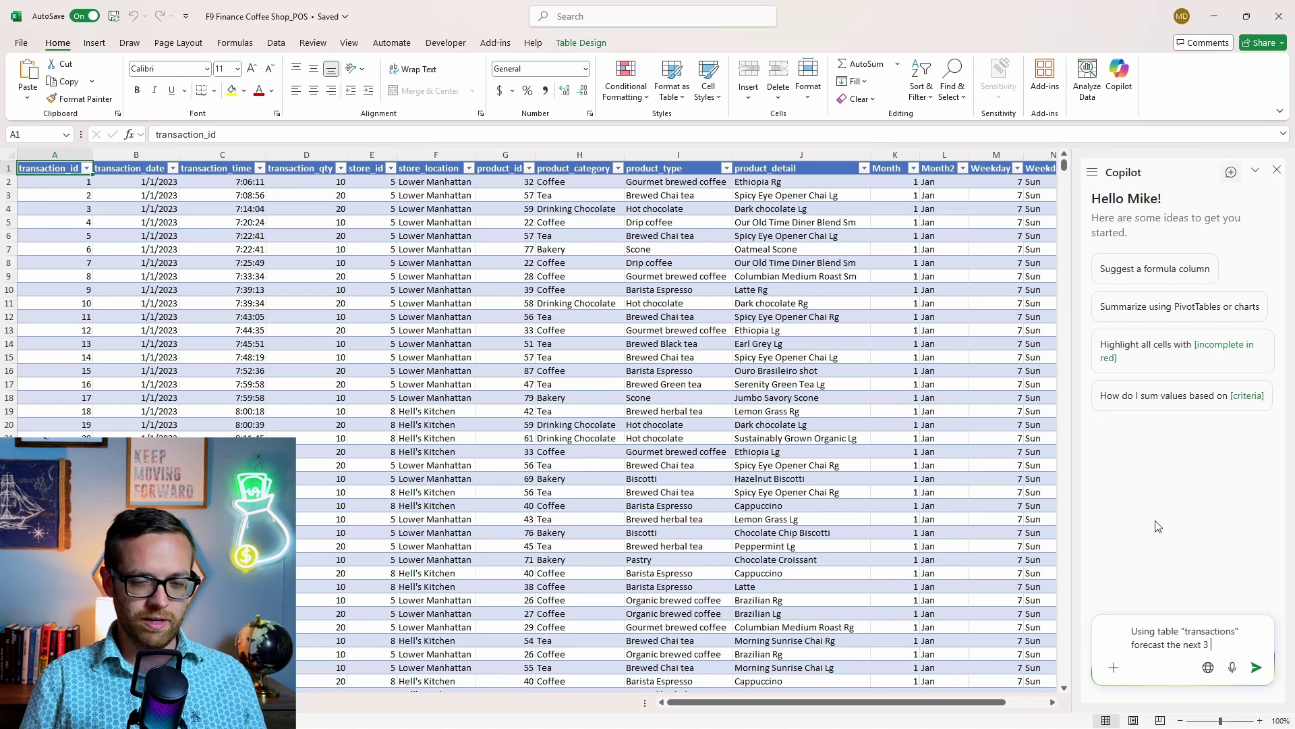
{"action": "type", "text": "months of sa"}
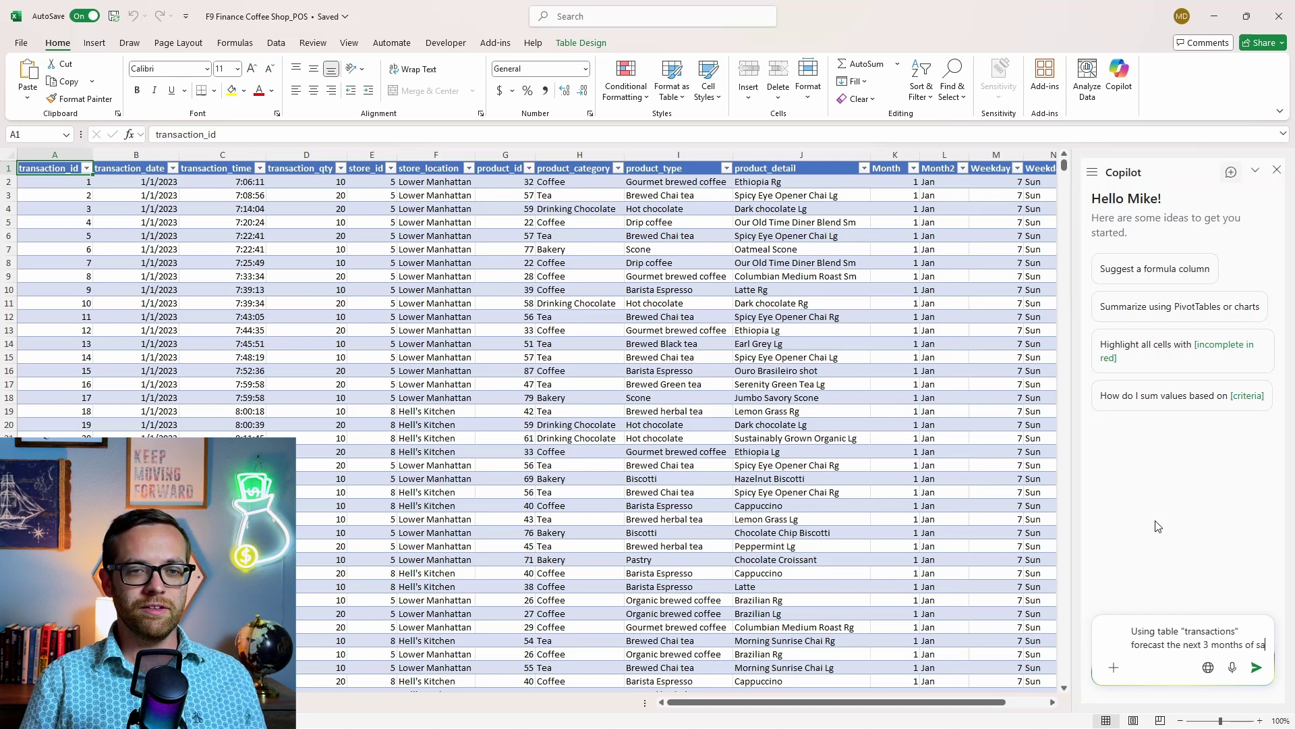
{"action": "type", "text": "les using Python"}
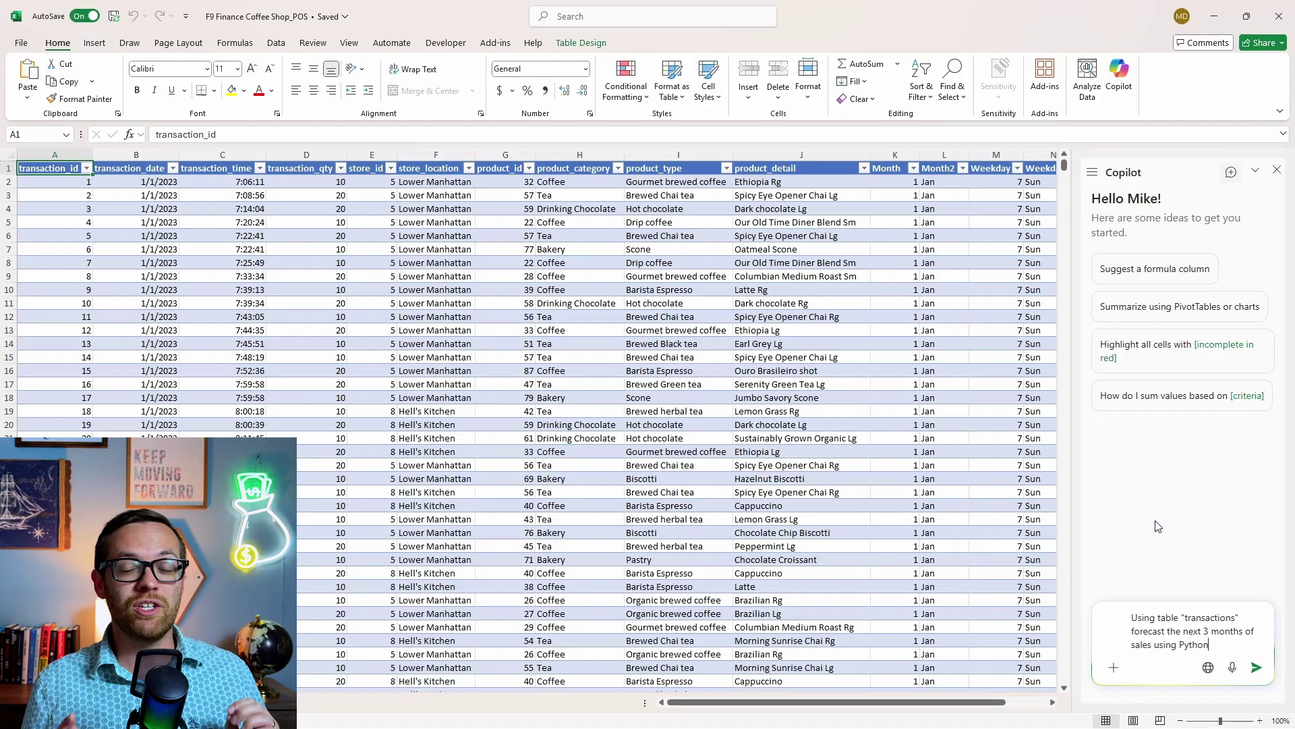
{"action": "key", "text": "Return"}
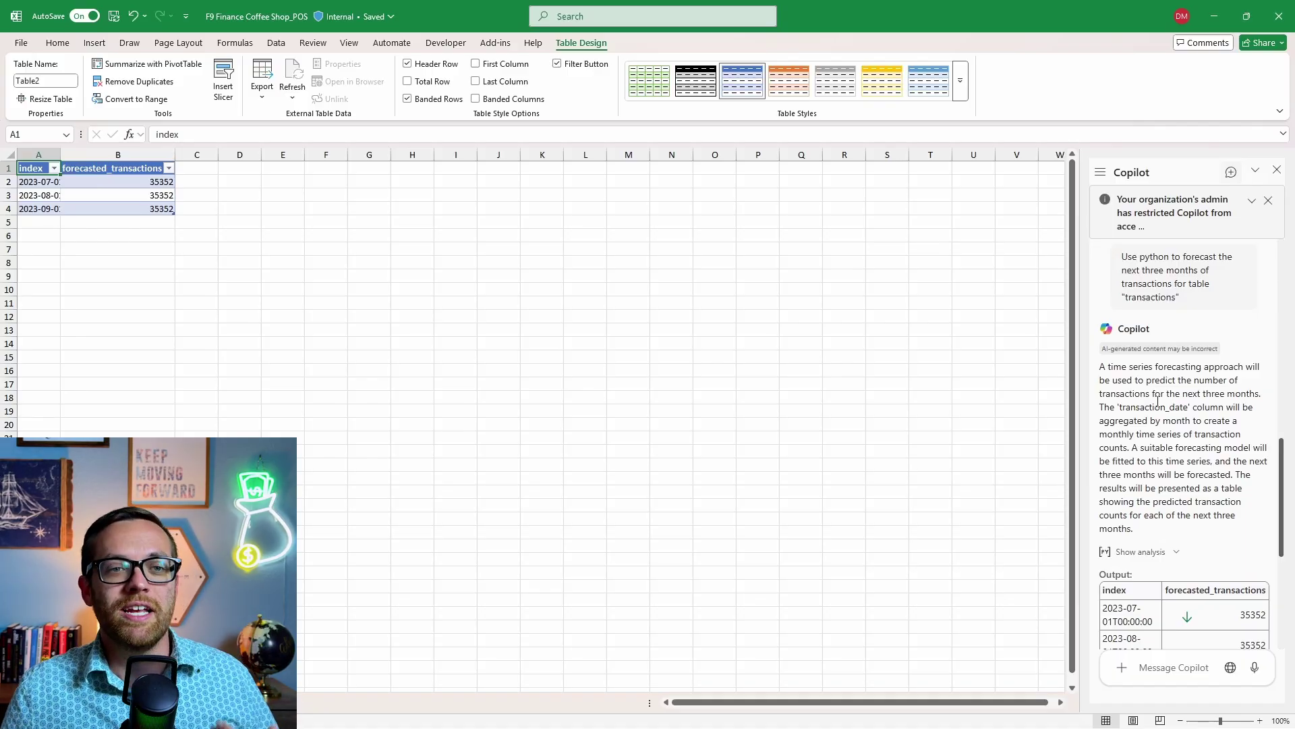
Step: Review the forecast's Python code, then select columns A–B holding the forecasted_transactions table
{"action": "scroll", "coordinate": [1158, 401], "scroll_direction": "down", "scroll_amount": 2}
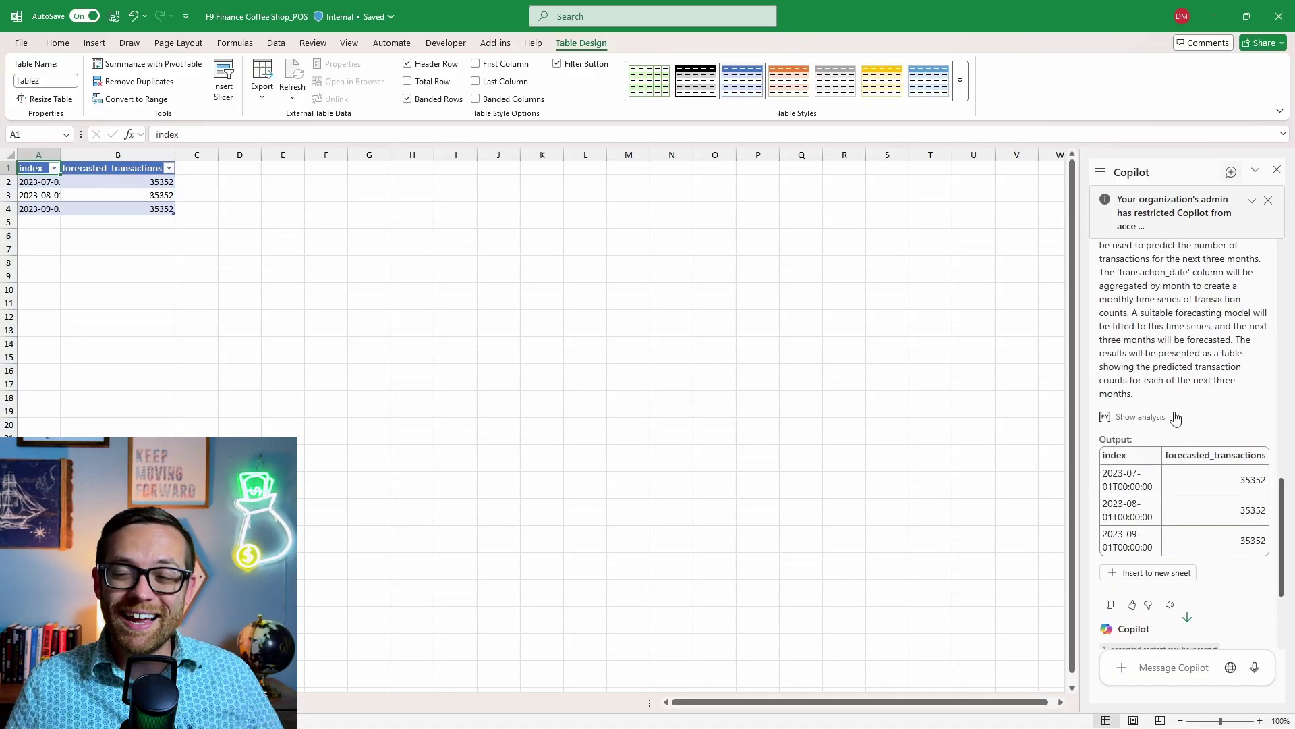
{"action": "left_click", "coordinate": [1175, 418]}
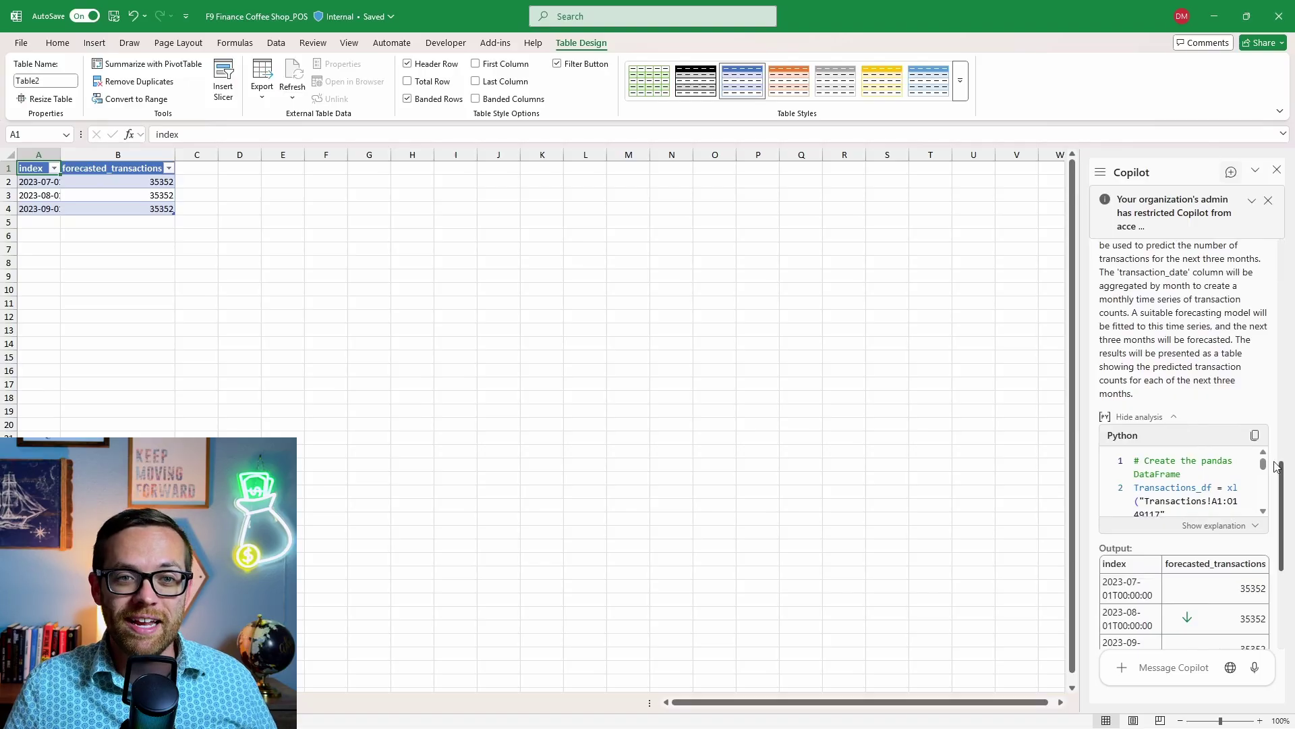
{"action": "scroll", "coordinate": [1264, 472], "scroll_direction": "down", "scroll_amount": 1}
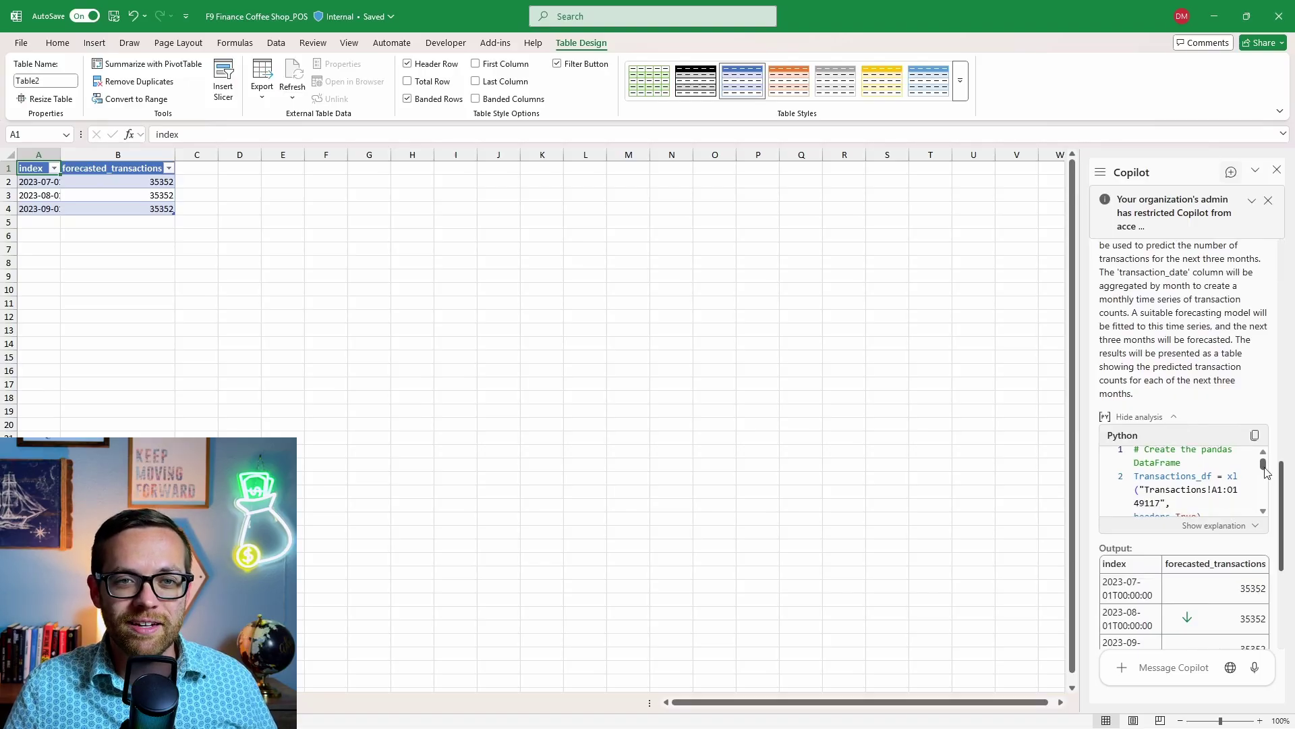
{"action": "scroll", "coordinate": [1266, 472], "scroll_direction": "down", "scroll_amount": 1}
{"action": "left_click_drag", "start_coordinate": [1266, 472], "coordinate": [1275, 517]}
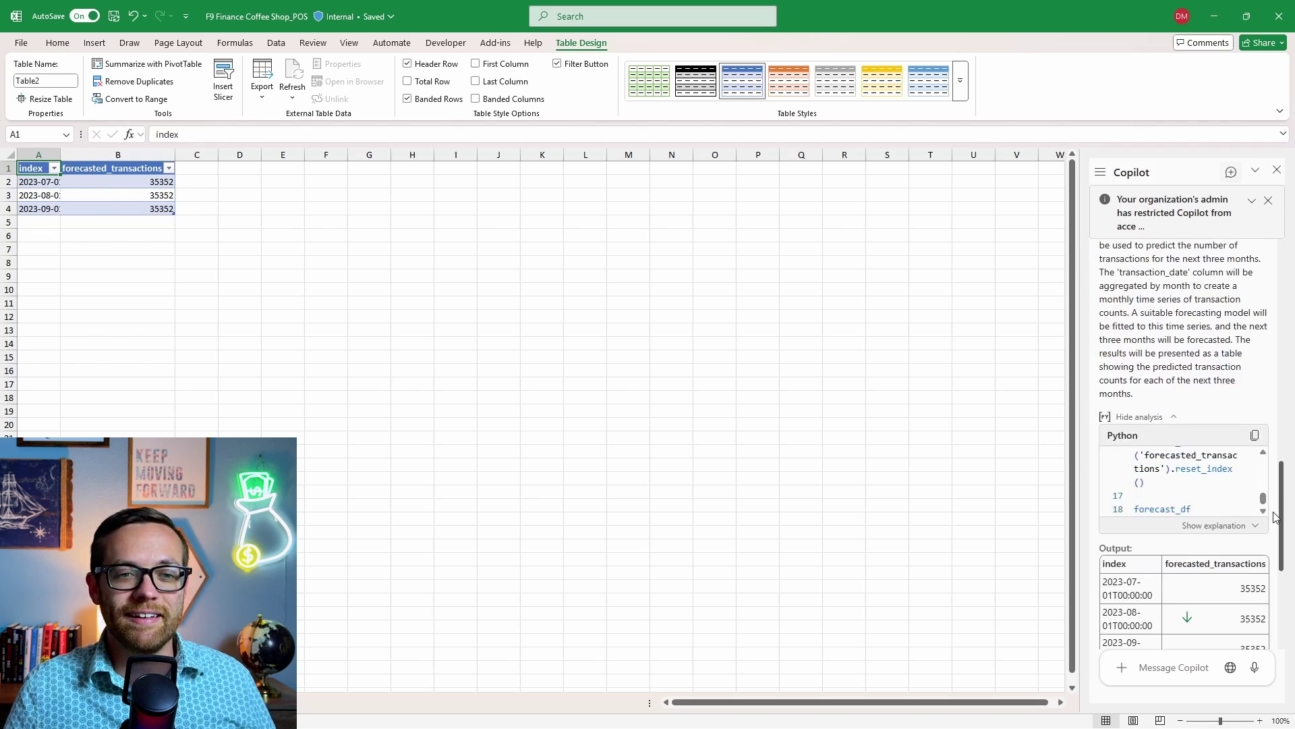
{"action": "scroll", "coordinate": [1275, 520], "scroll_direction": "down", "scroll_amount": 3}
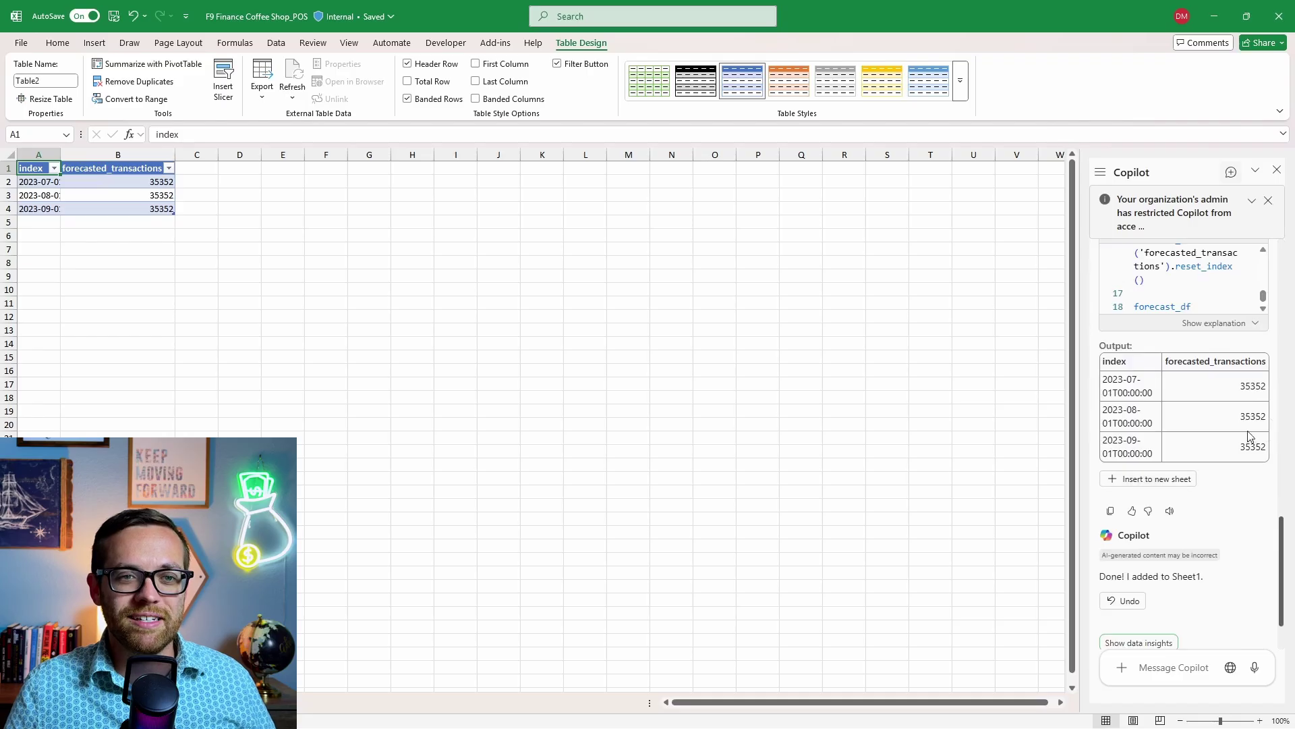
{"action": "left_click", "coordinate": [159, 252]}
{"action": "left_click_drag", "start_coordinate": [39, 155], "coordinate": [118, 154]}
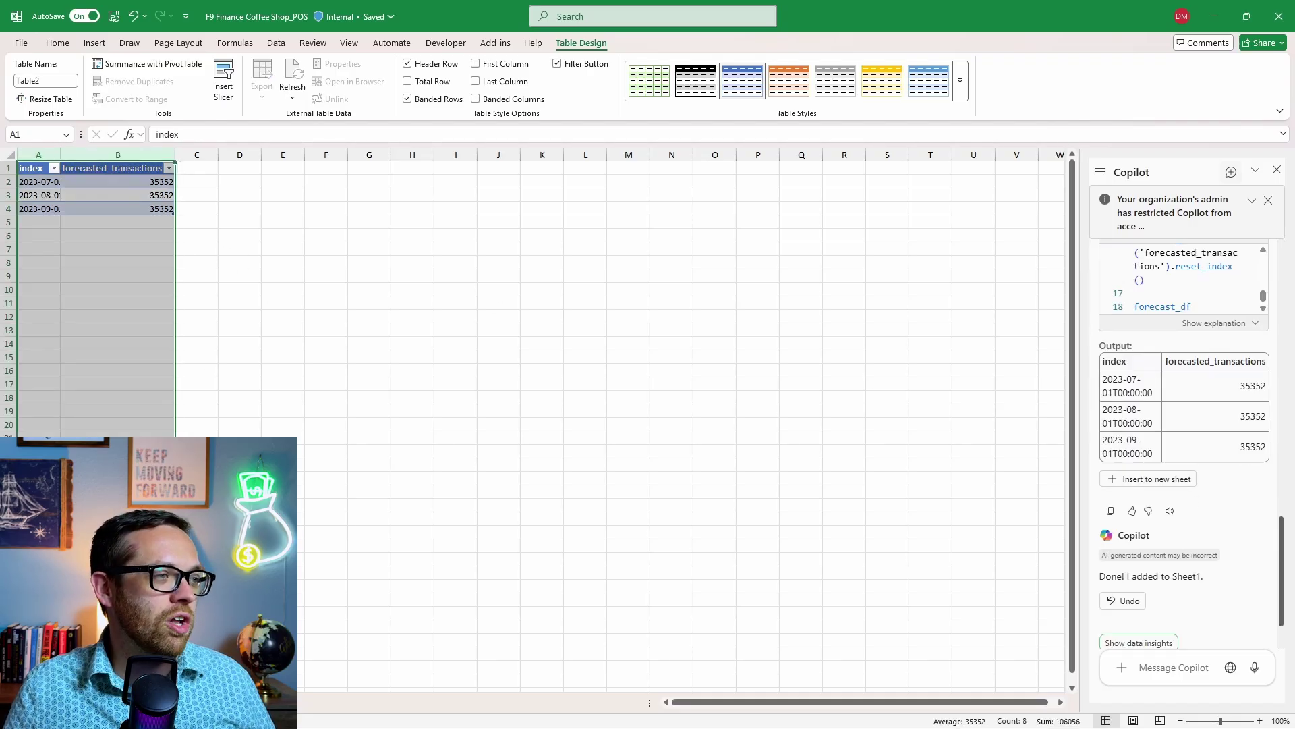
Step: Ask Copilot to create a weekly line chart of coffee shop transactions from the "transactions" table
{"action": "key", "text": "ctrl+Page_Up"}
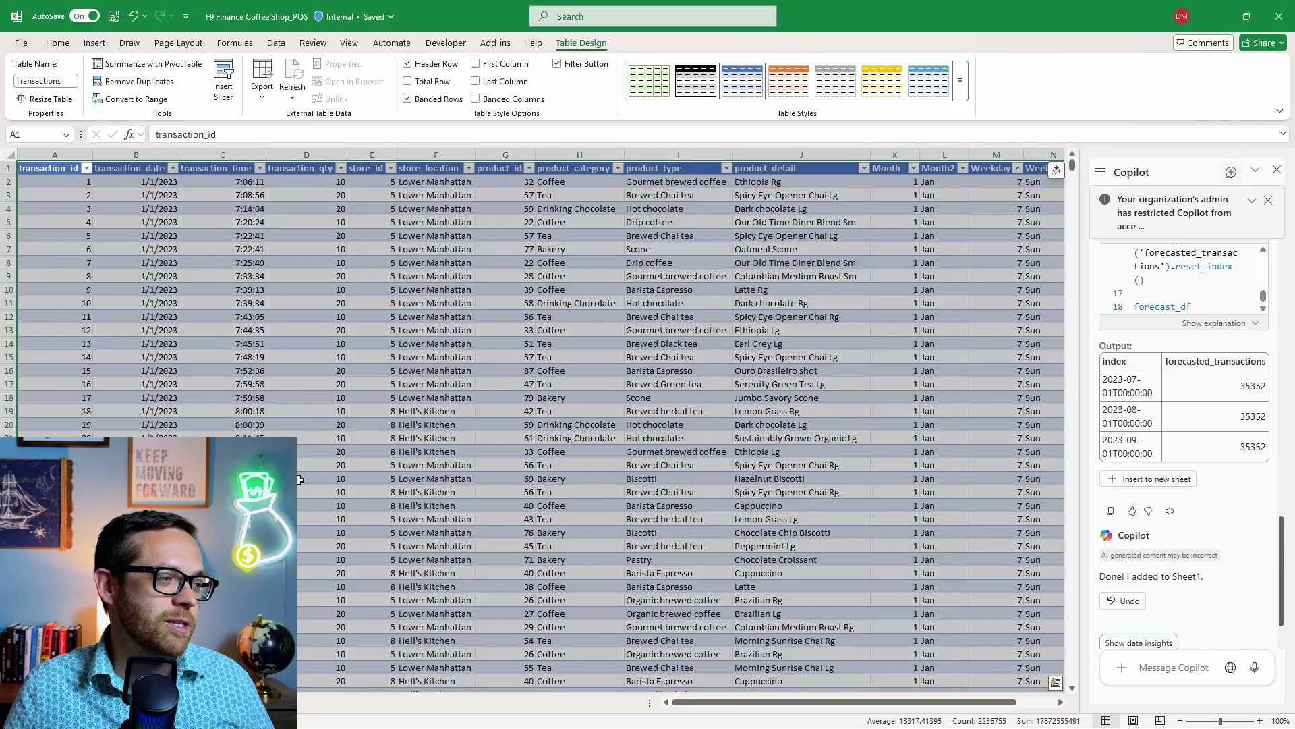
{"action": "key", "text": "ctrl+Page_Down"}
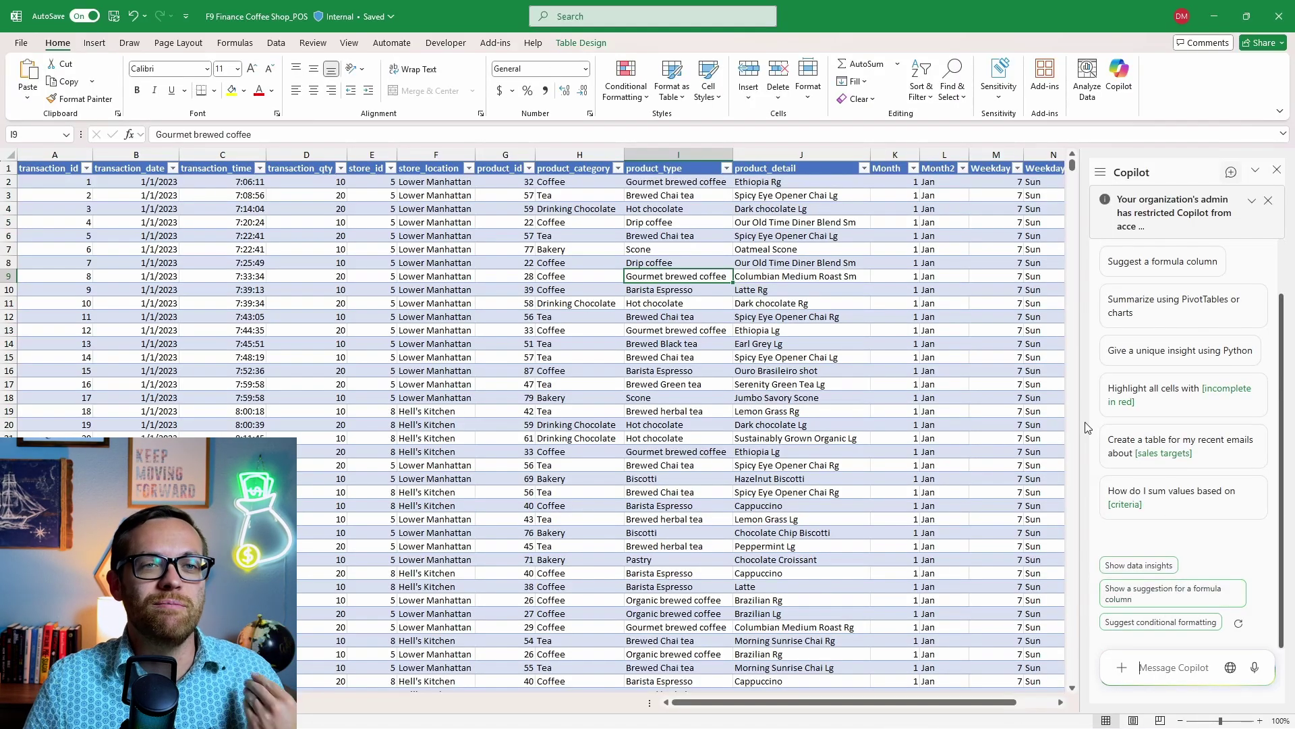
{"action": "left_click", "coordinate": [1153, 667]}
{"action": "type", "text": "Creat"}
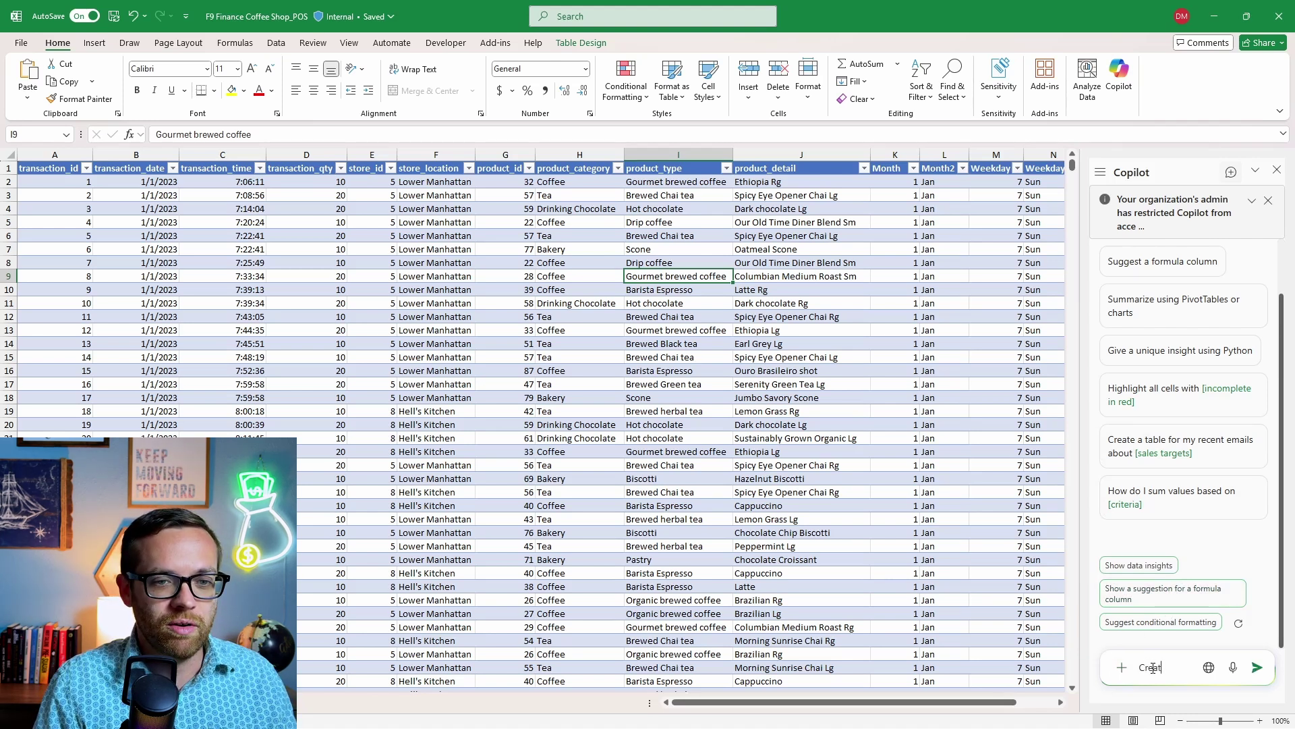
{"action": "type", "text": "e a visual "}
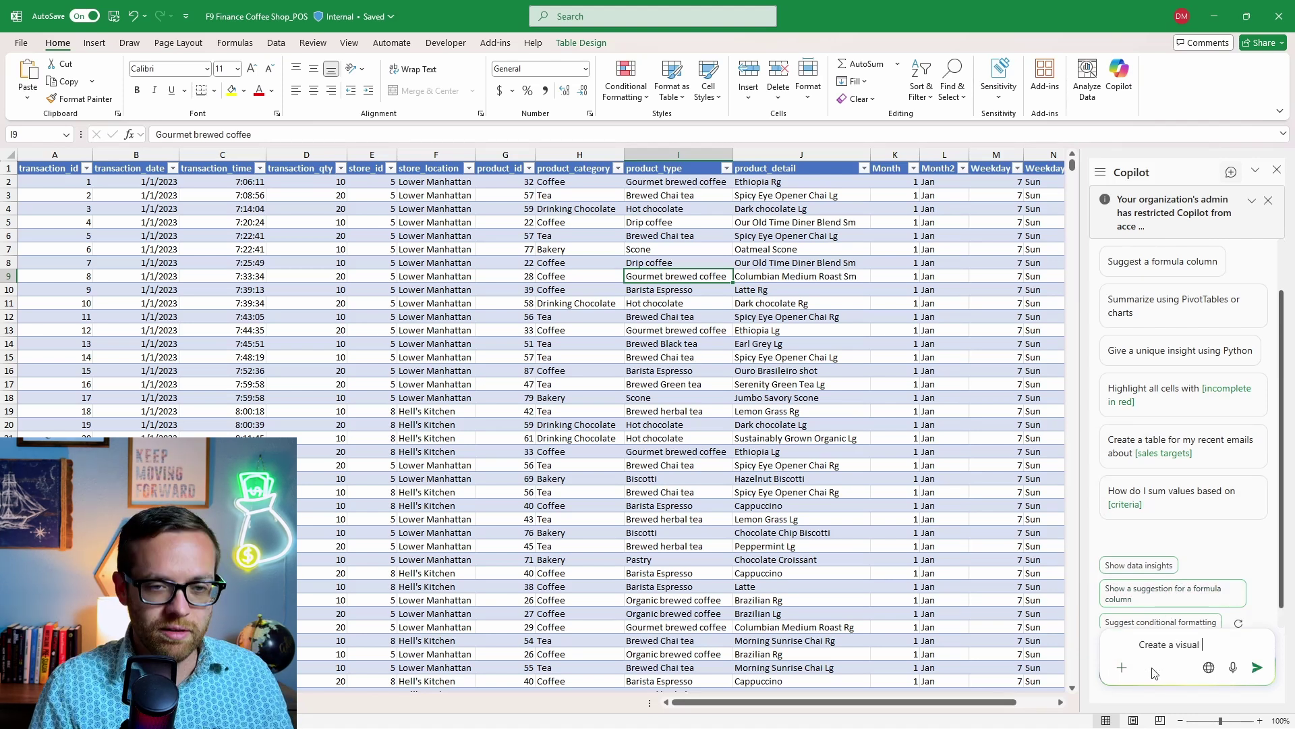
{"action": "type", "text": "line chart show"}
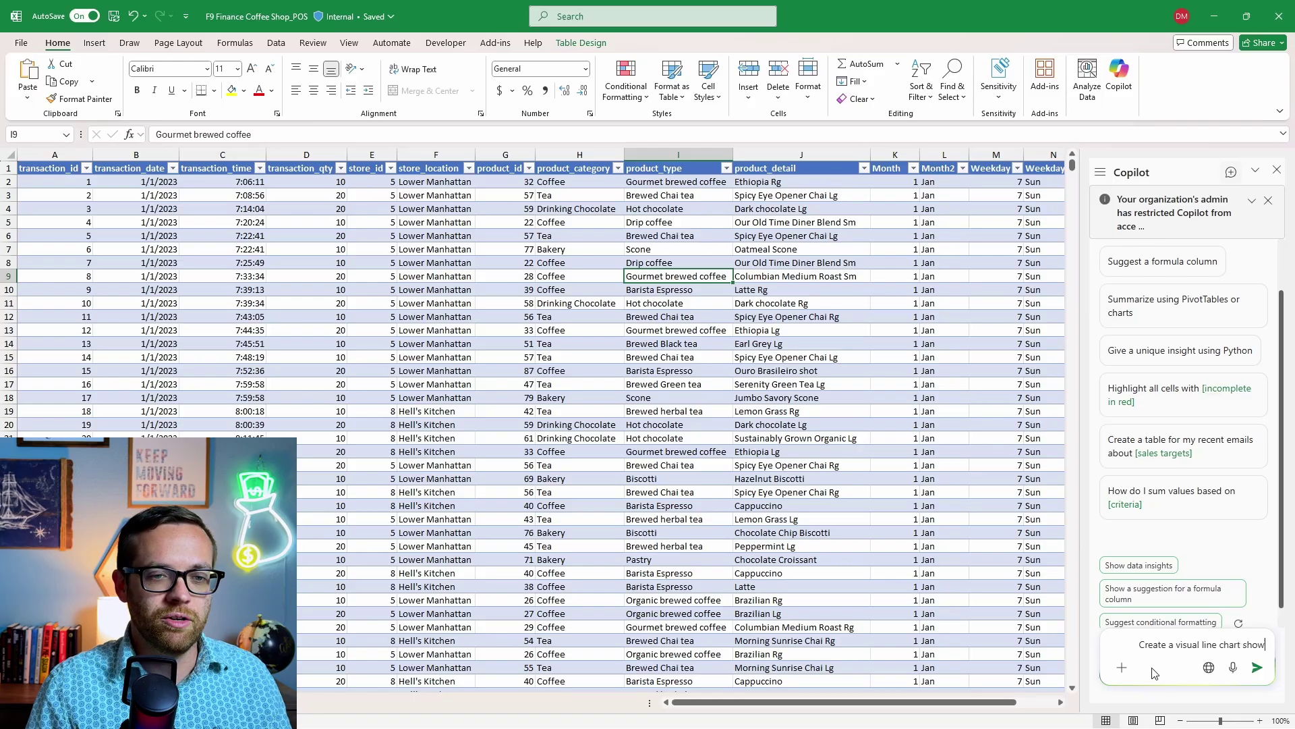
{"action": "type", "text": "ing transactions"}
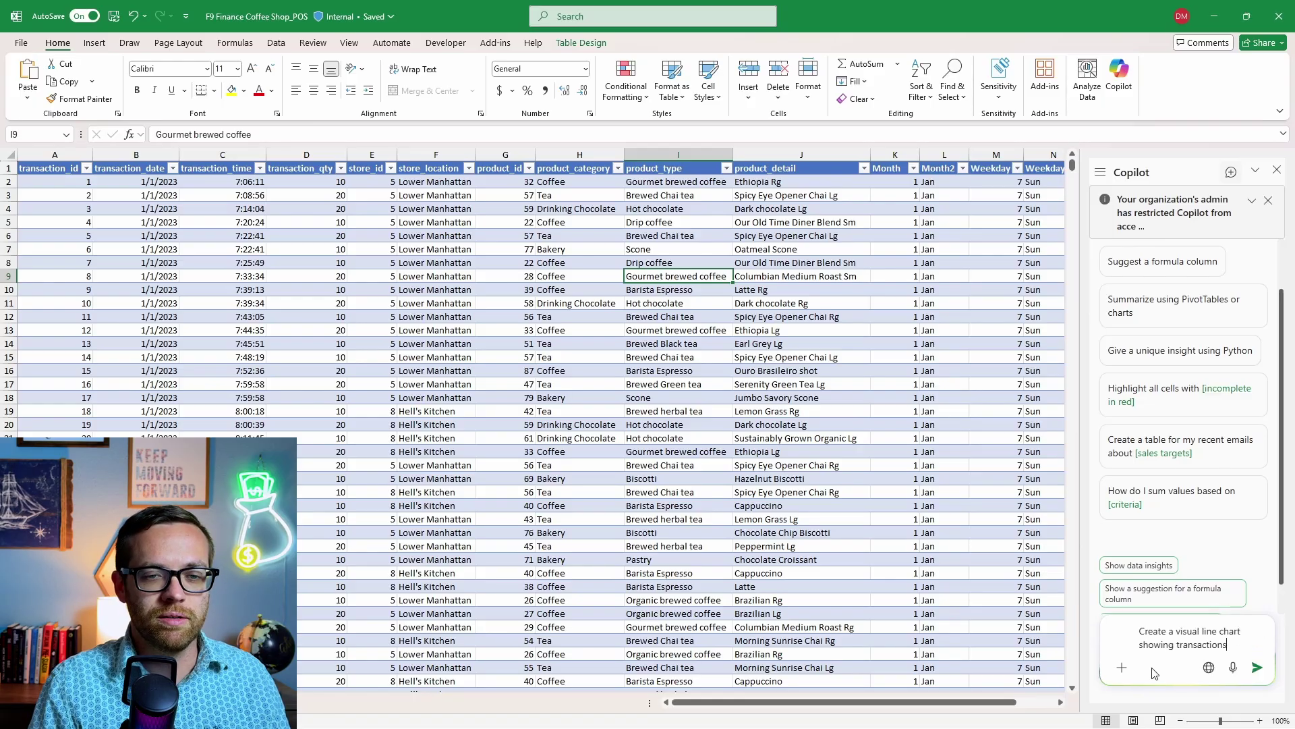
{"action": "type", "text": " by week for o"}
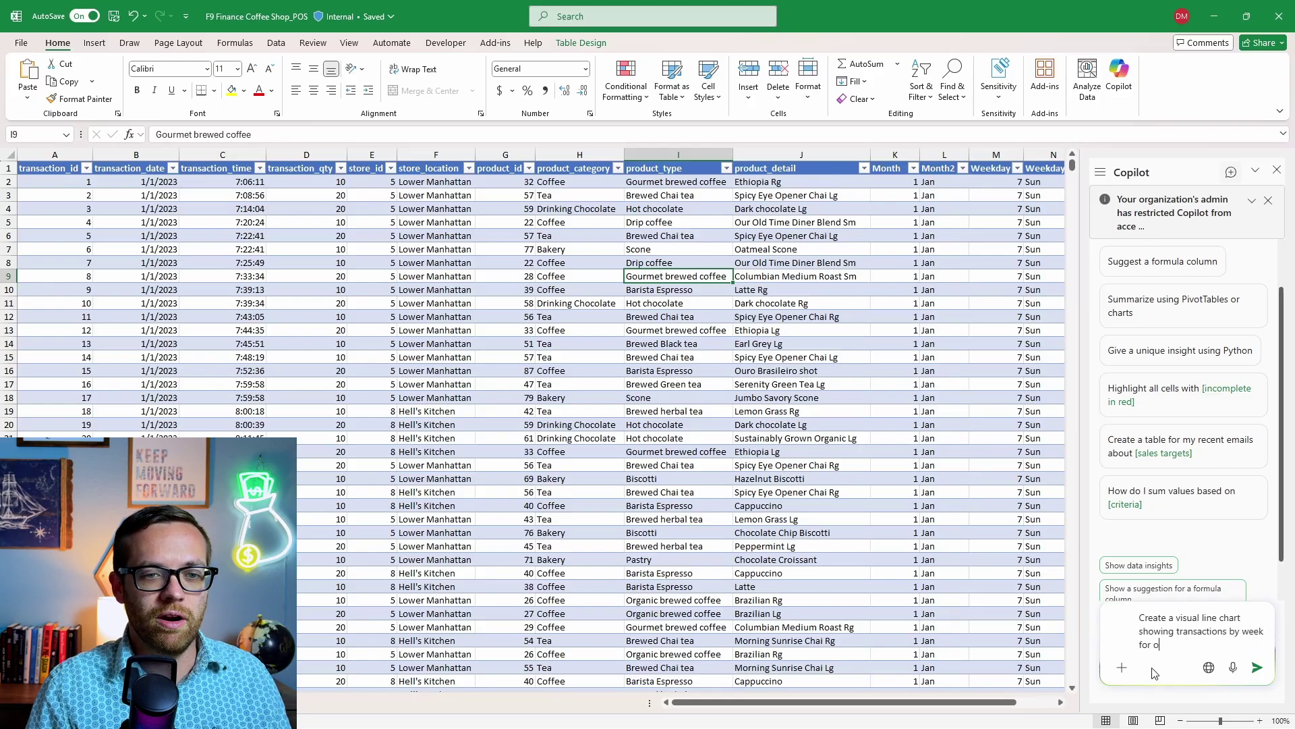
{"action": "type", "text": "ur coffee c"}
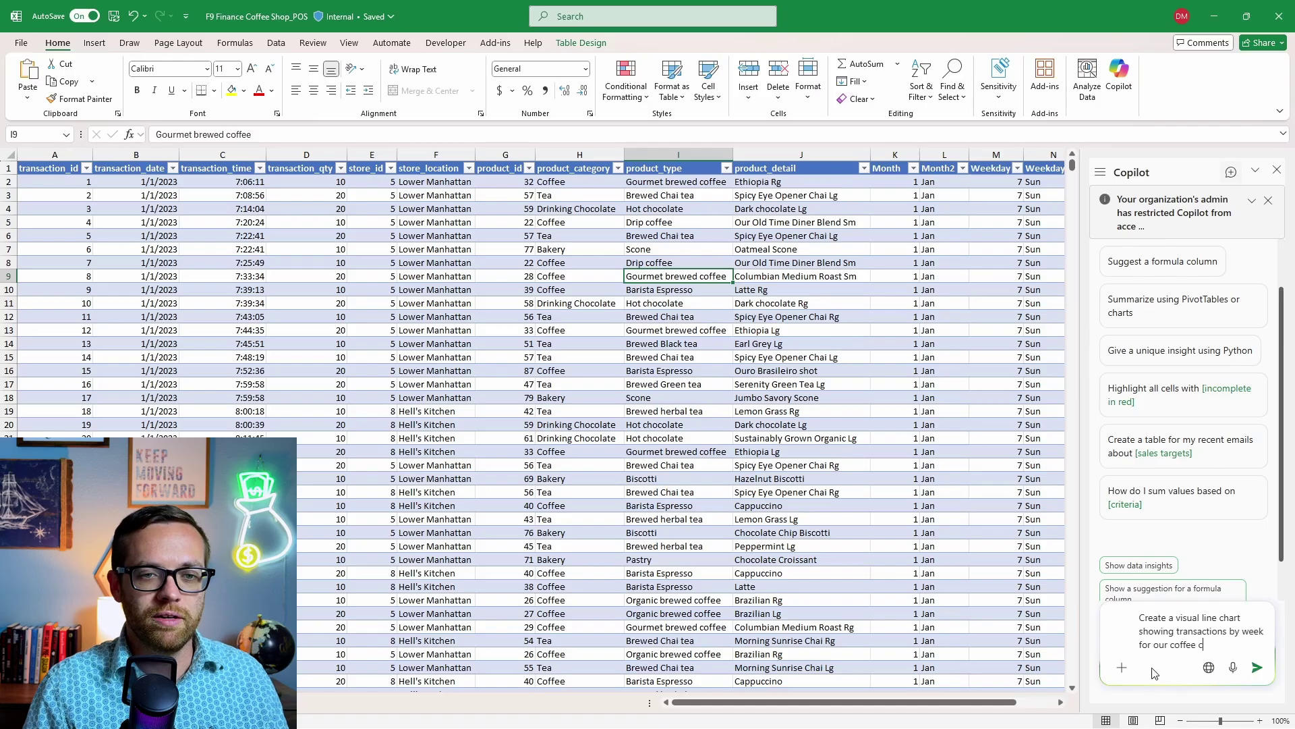
{"action": "key", "text": "BackSpace"}
{"action": "type", "text": "shop base"}
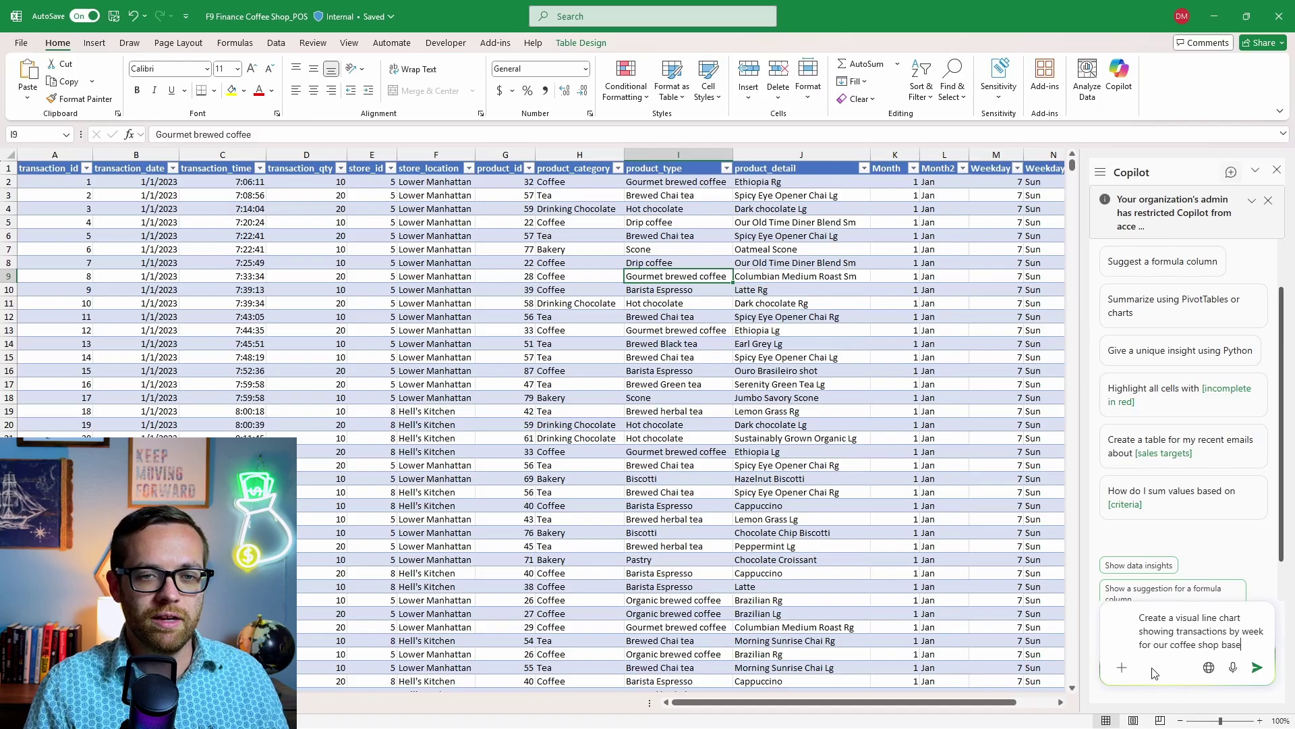
{"action": "type", "text": "d on table "}
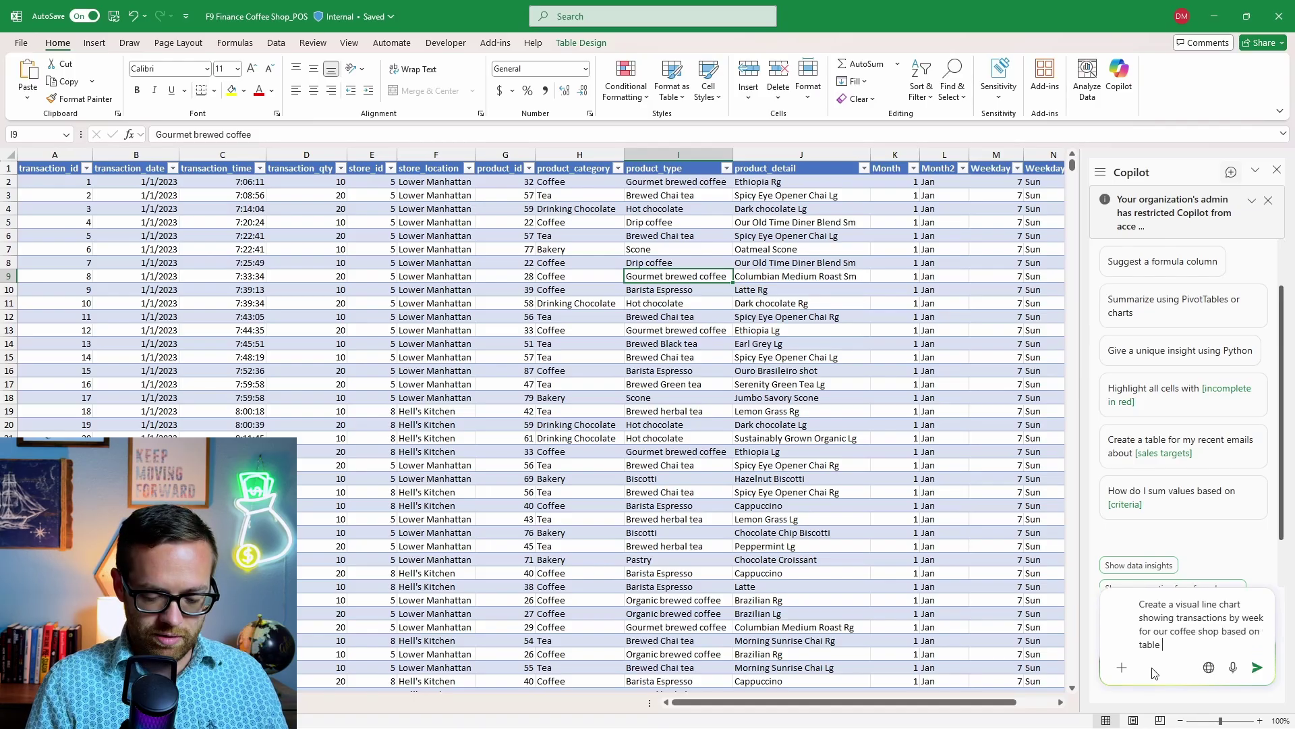
{"action": "type", "text": "\"transactions"}
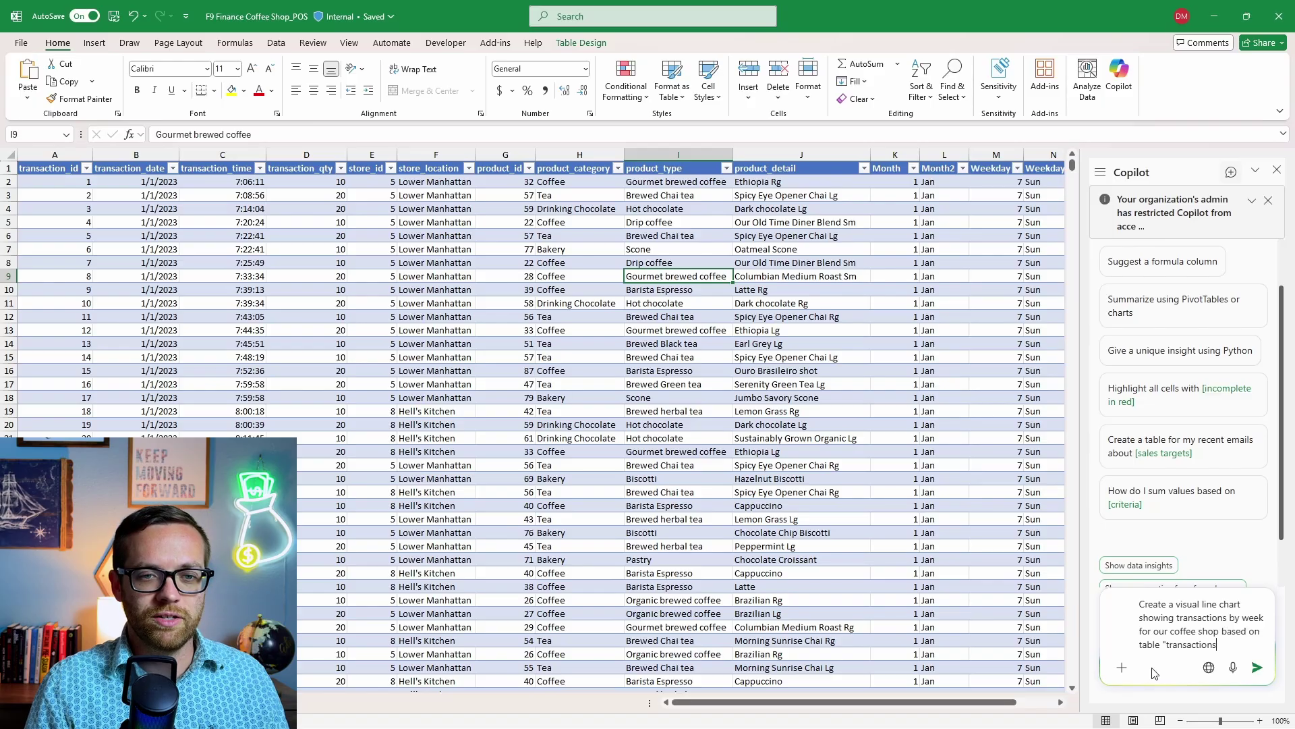
{"action": "type", "text": "\""}
{"action": "key", "text": "Return"}
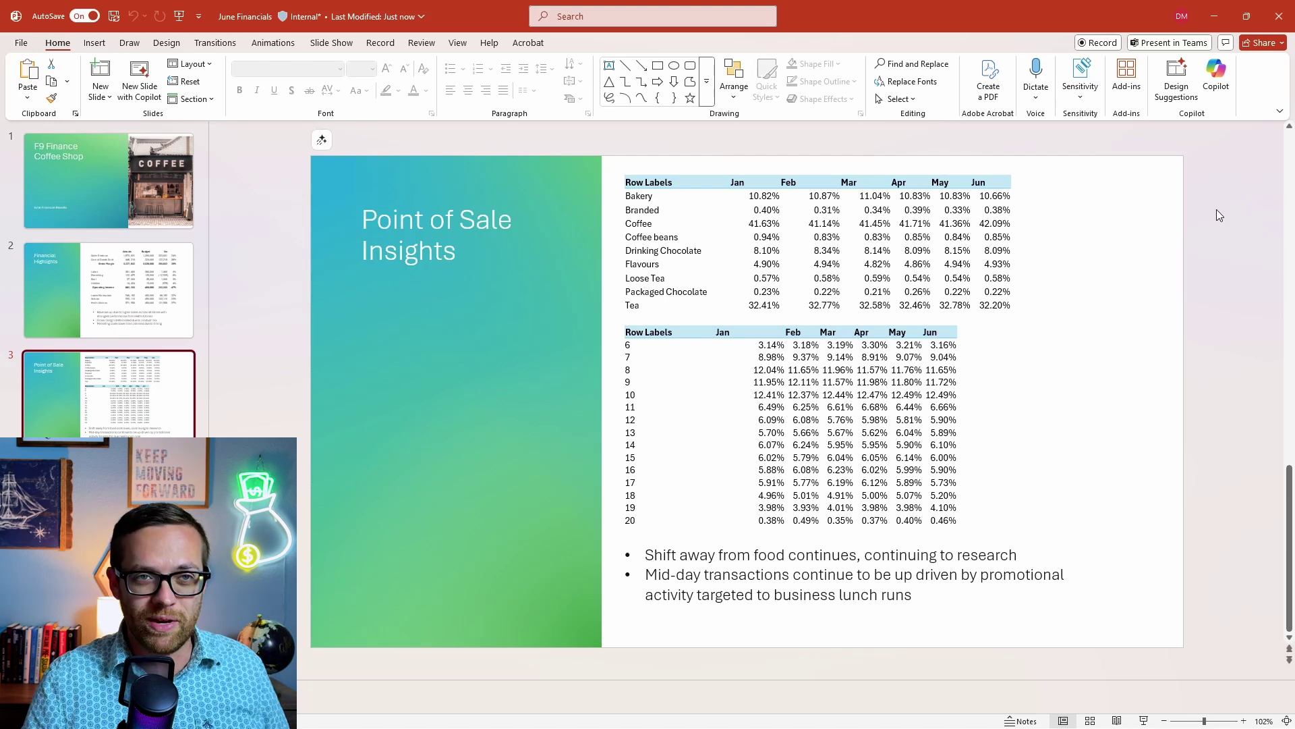
Step: In PowerPoint's Copilot, draft a request for a same-format new slide with the Excel transactions chart
{"action": "left_click", "coordinate": [1218, 76]}
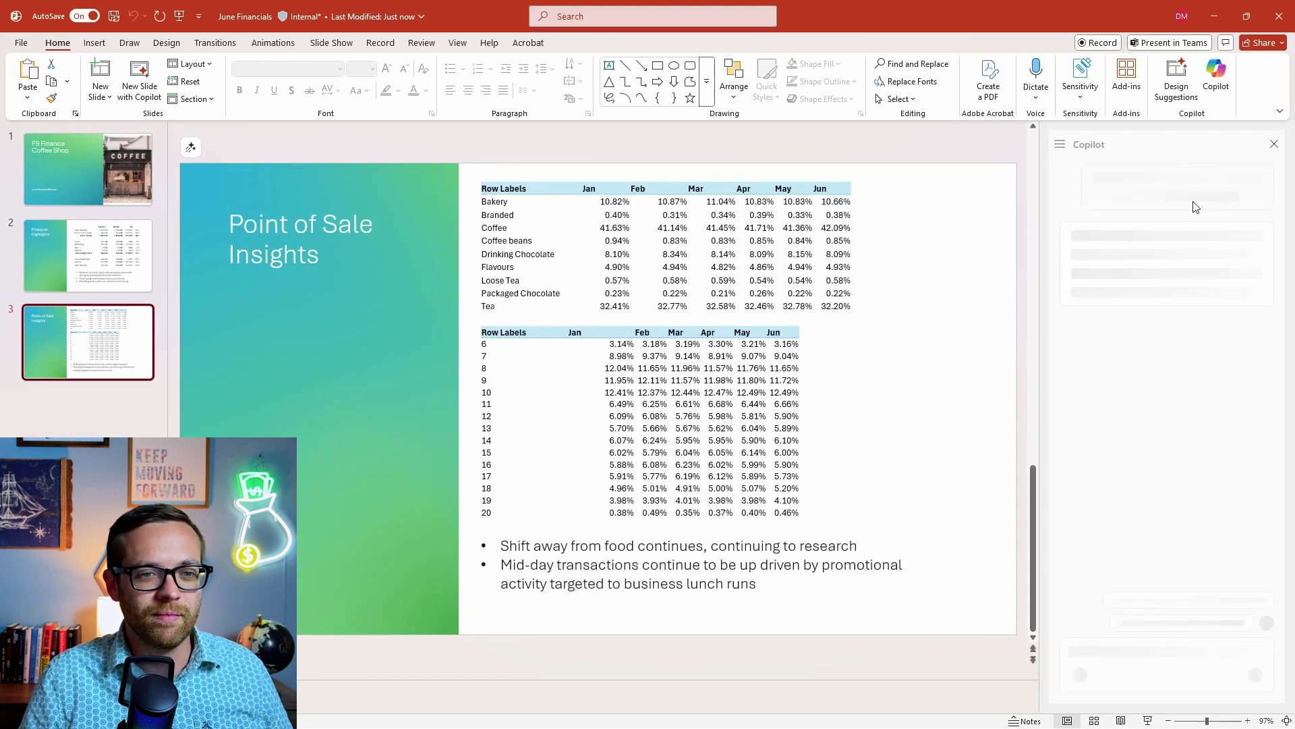
{"action": "left_click", "coordinate": [1154, 667]}
{"action": "type", "text": "Add"}
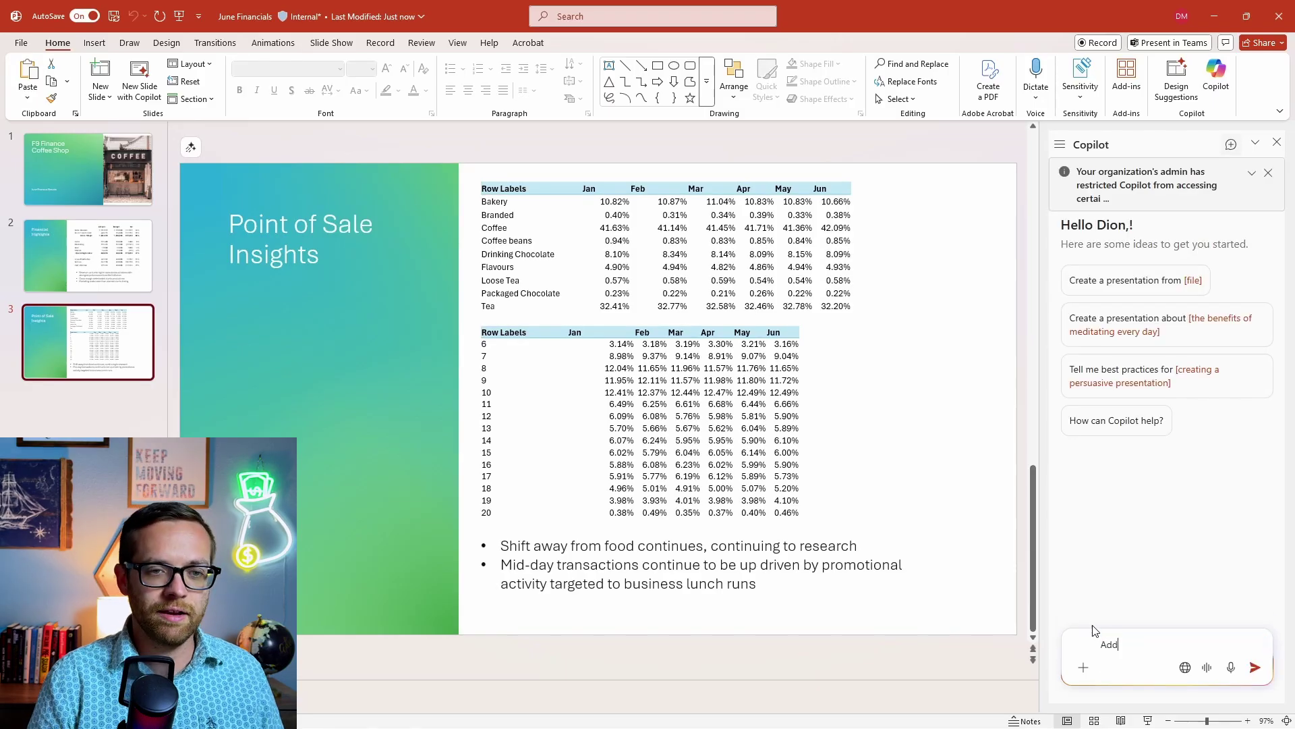
{"action": "type", "text": " a new slide using"}
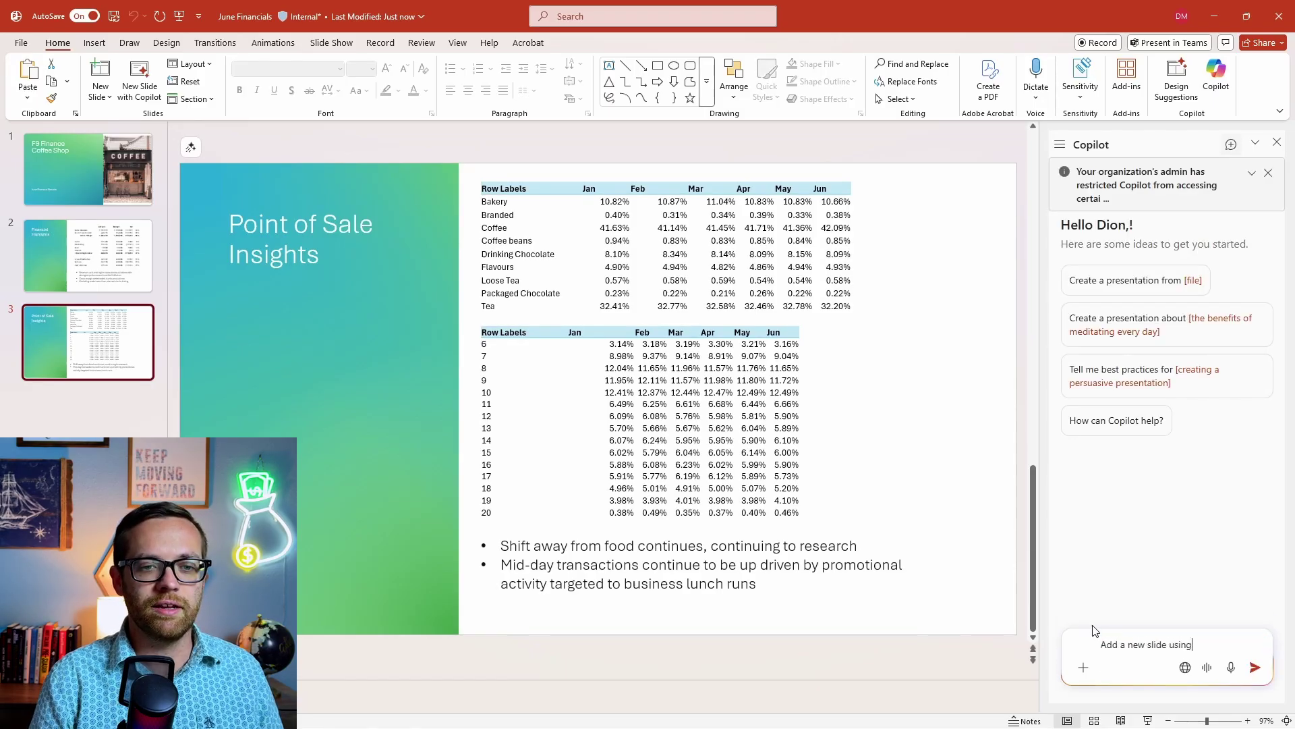
{"action": "type", "text": " the same form"}
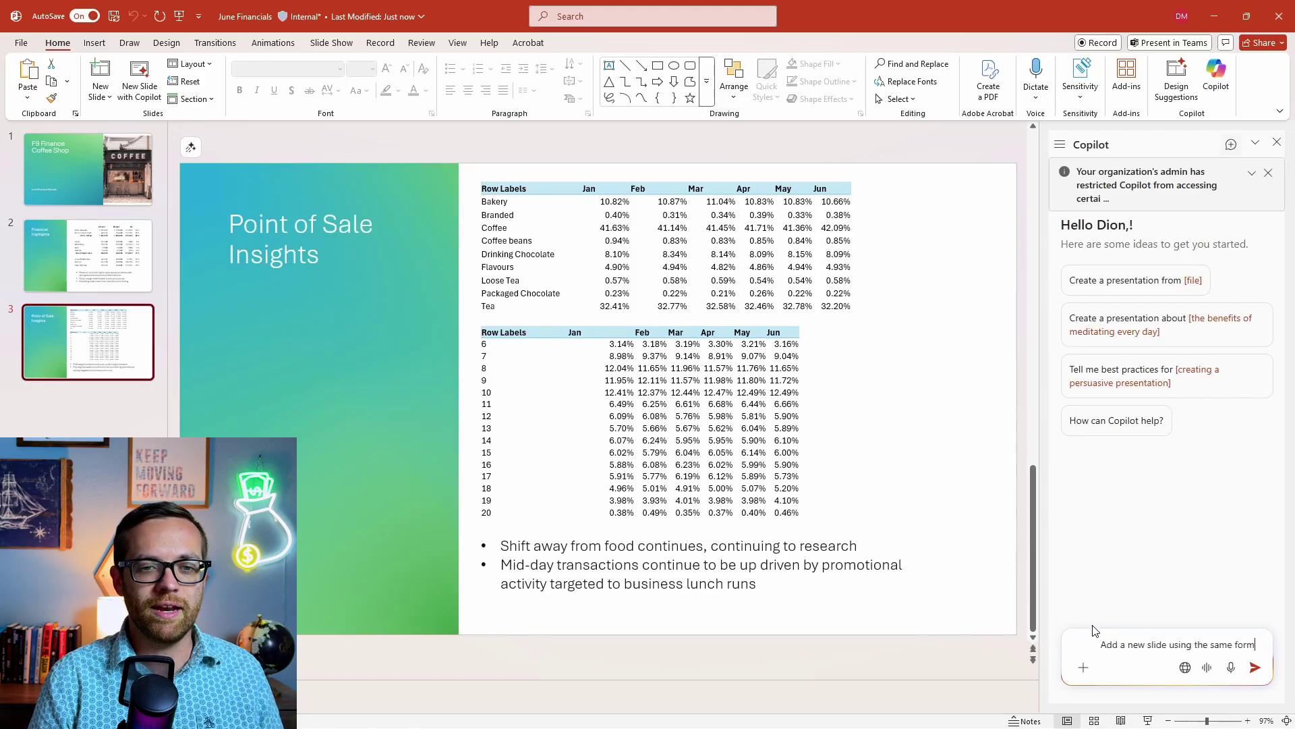
{"action": "type", "text": "at and bring in "}
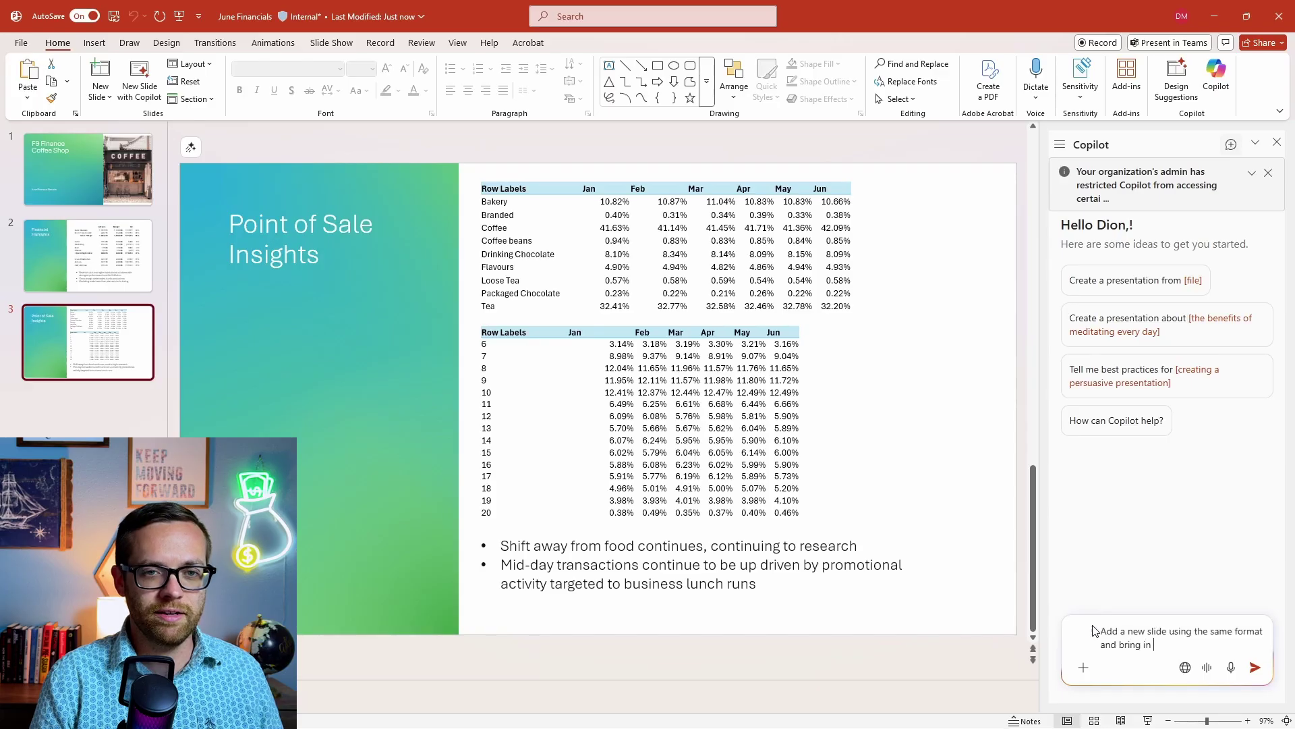
{"action": "type", "text": "the transa"}
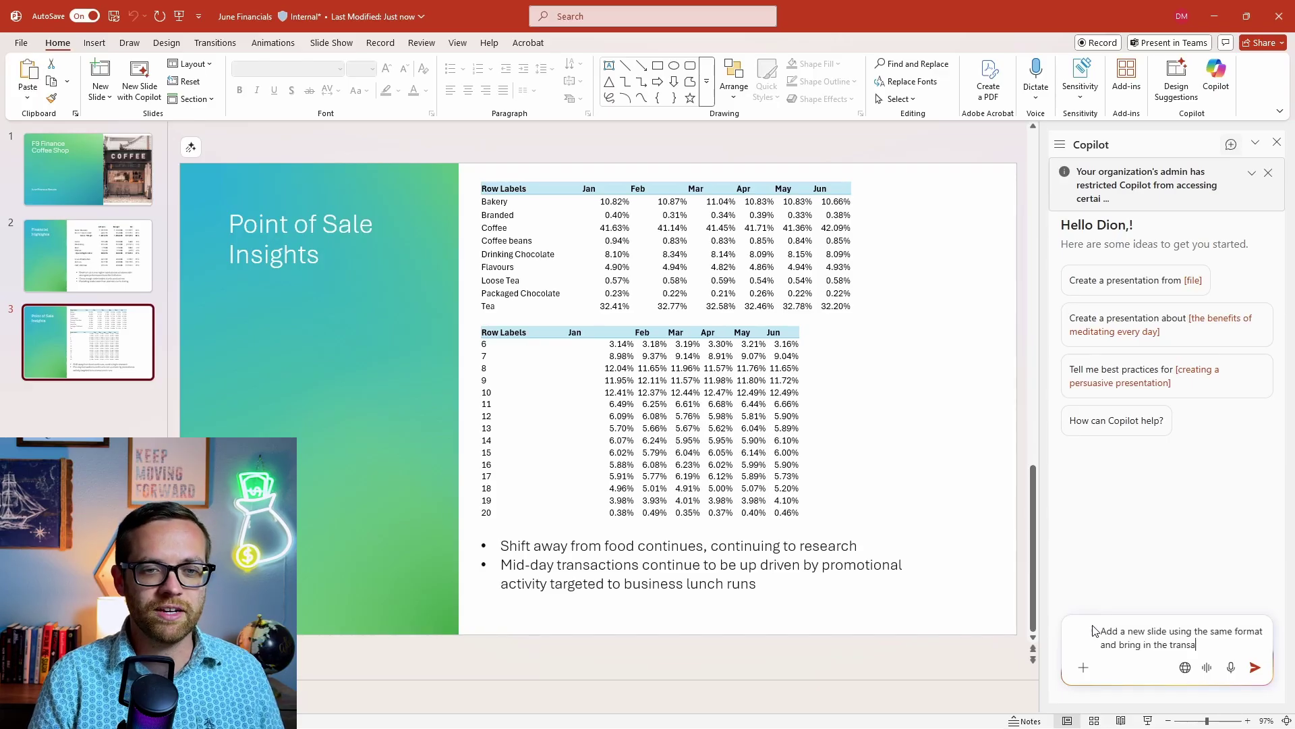
{"action": "type", "text": "ctions chart fr"}
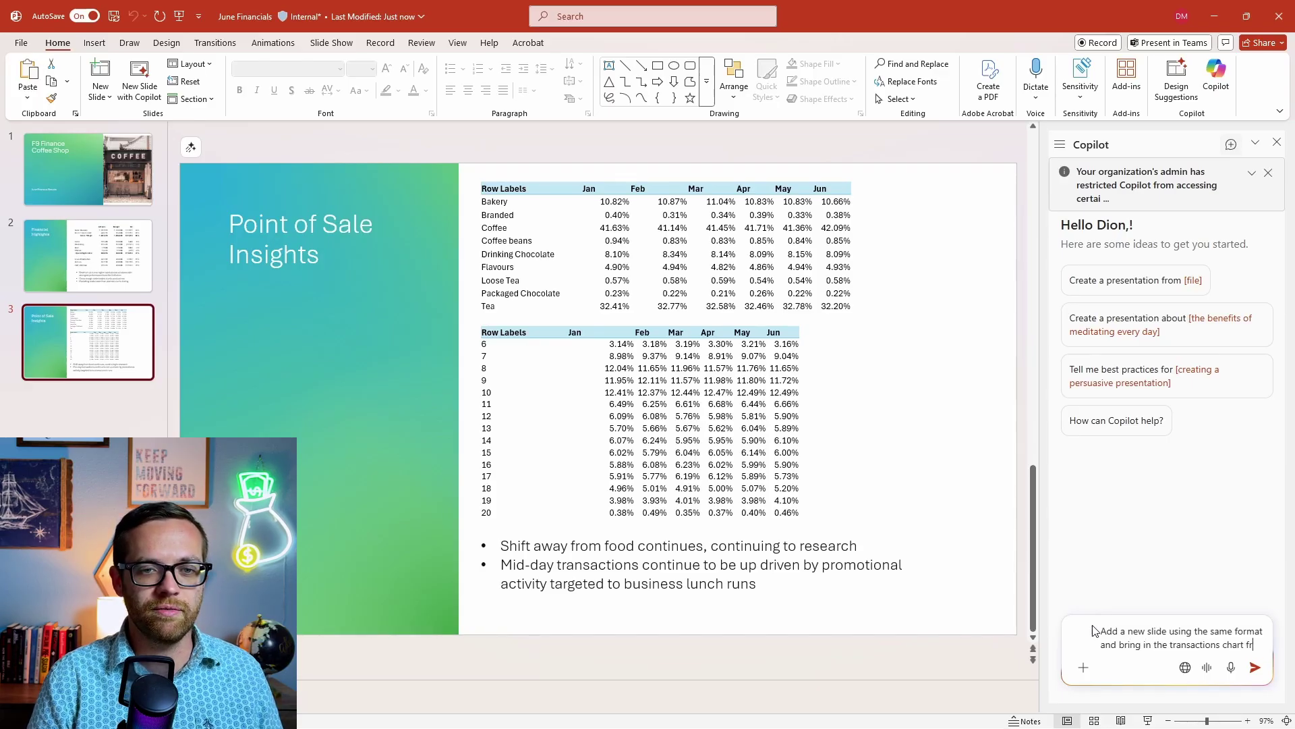
{"action": "type", "text": "om exc"}
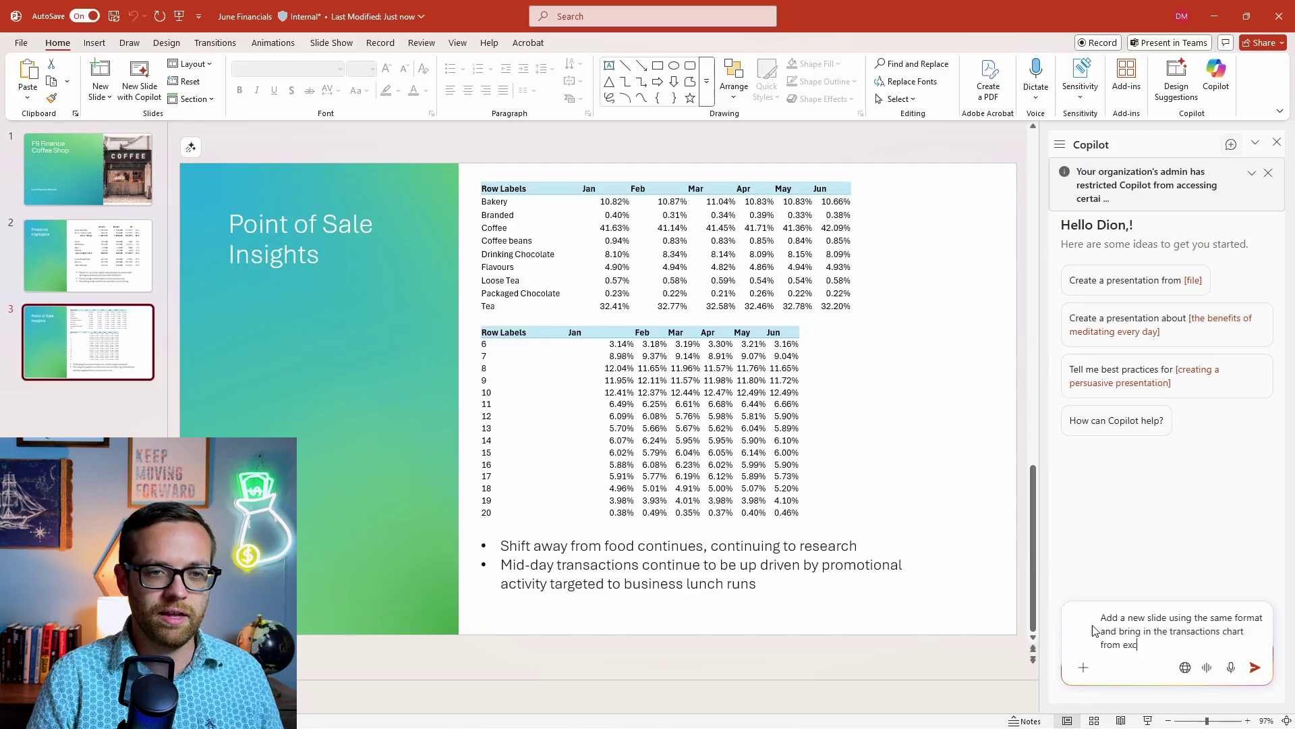
{"action": "type", "text": "el workbook F"}
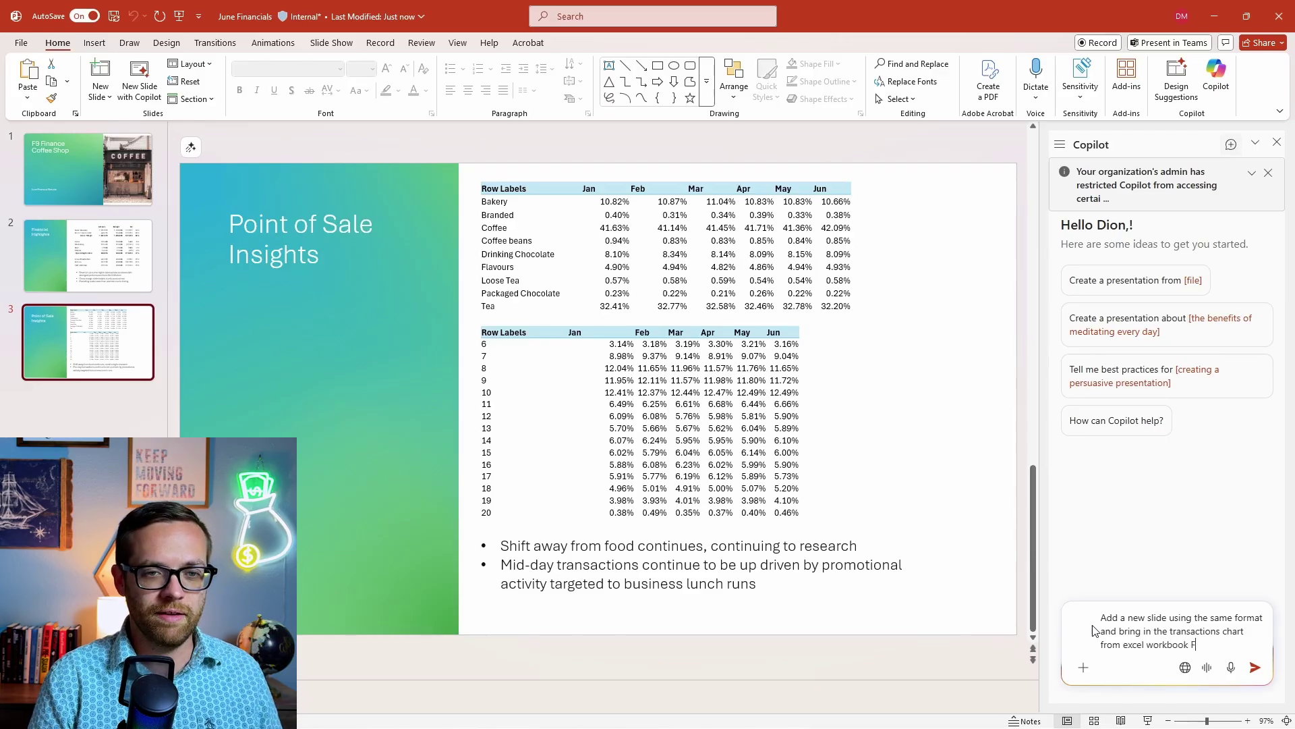
{"action": "type", "text": "9 Finance Coff"}
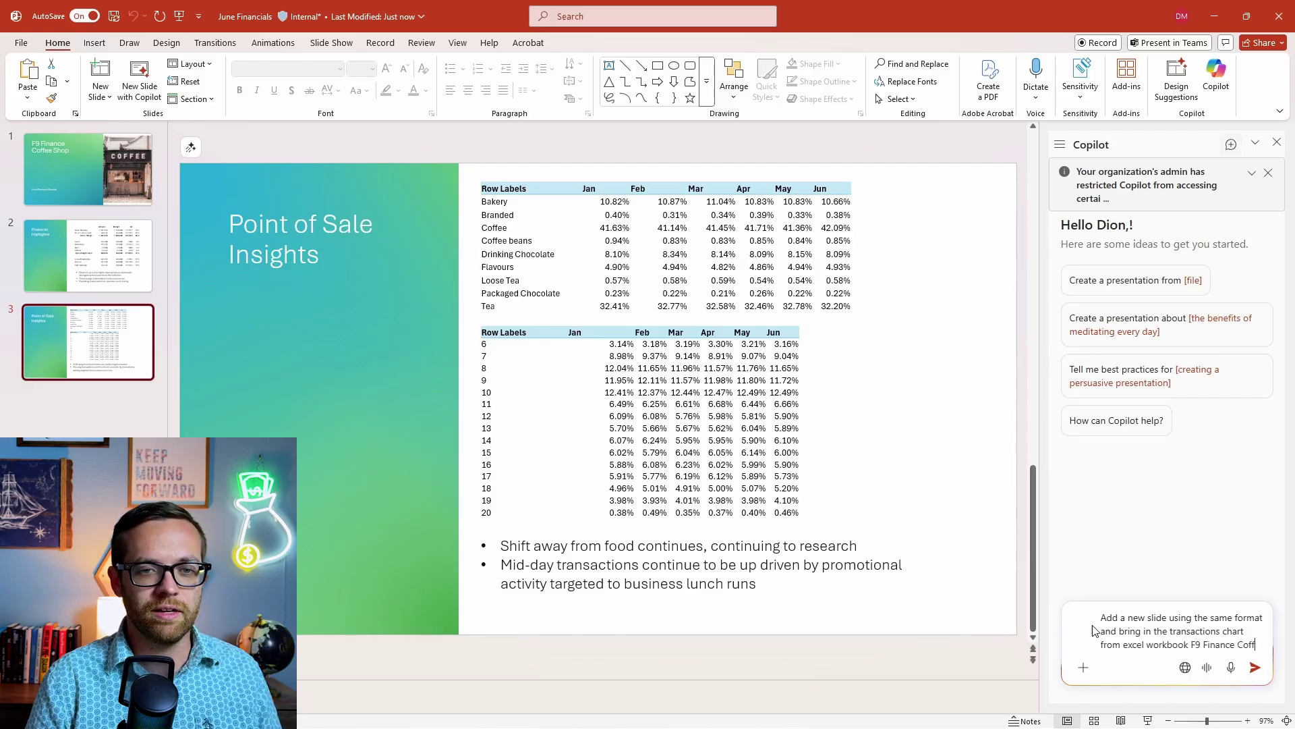
{"action": "type", "text": "ee Shop POS"}
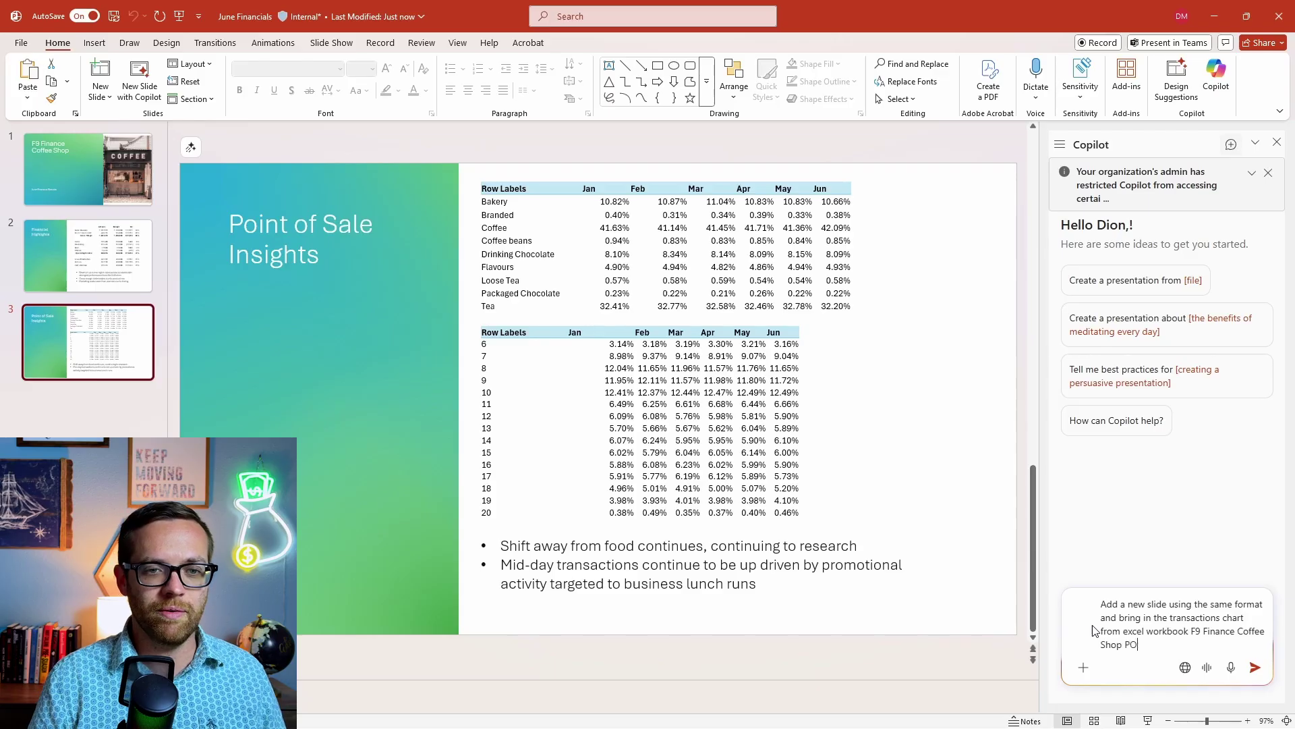
Step: Send the request so Copilot adds a 'Transactions' slide with the Jan–Jun Total line chart
{"action": "left_click", "coordinate": [1255, 668]}
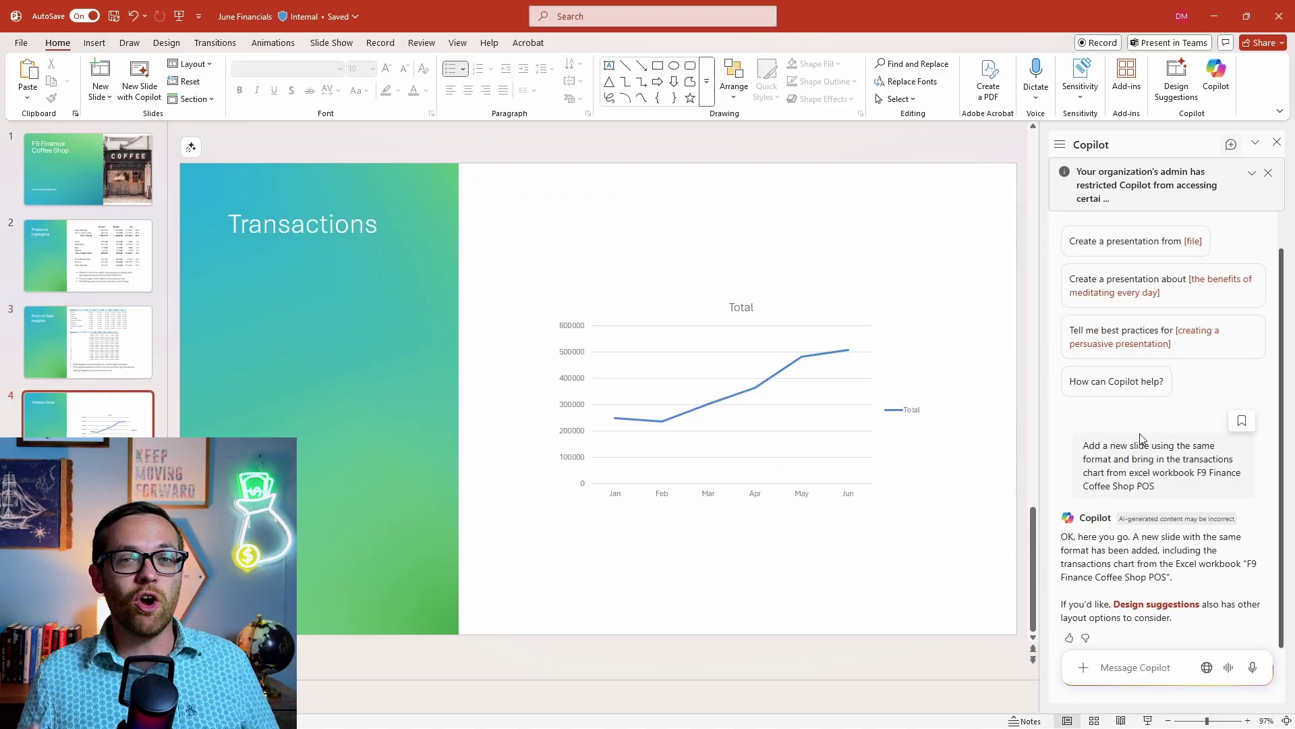